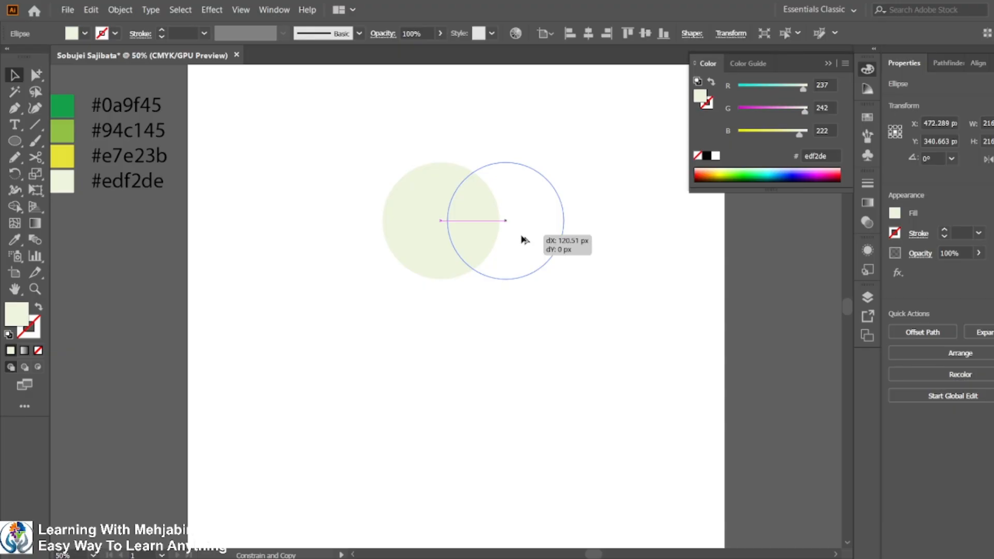
Intersect the circle with an overlapping copy offset about 120 px to the right to form a leaf shape.
drag(522, 236, 530, 241)
drag(402, 123, 605, 391)
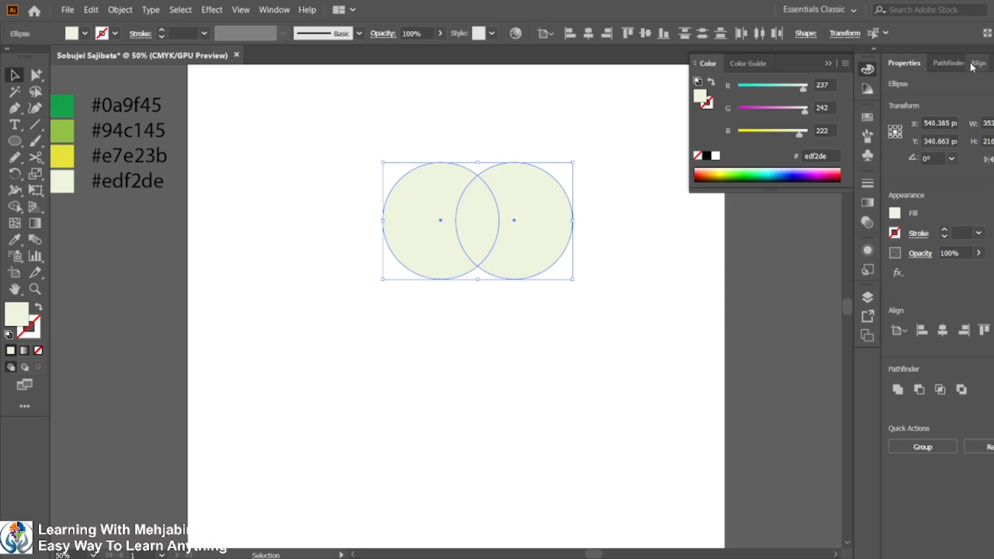
click(952, 63)
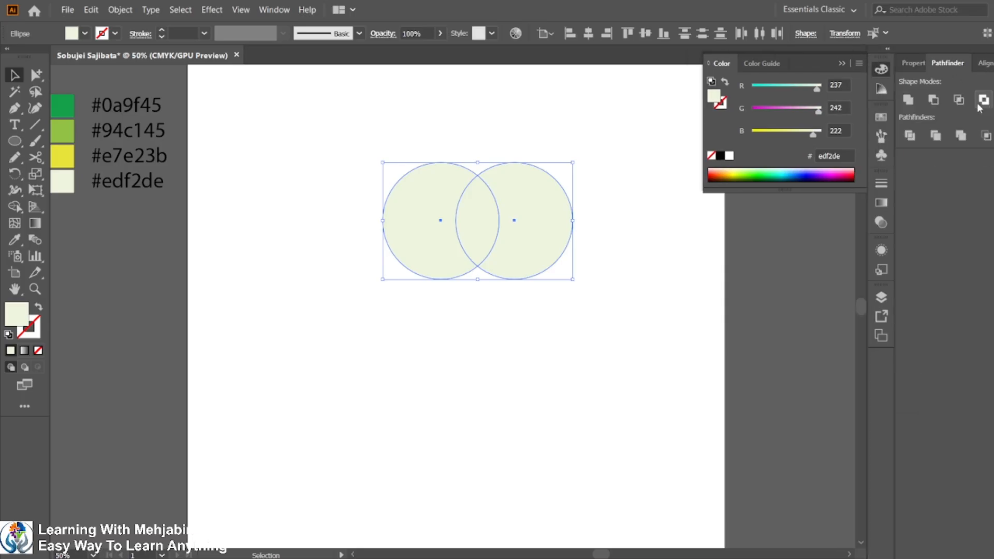
click(959, 100)
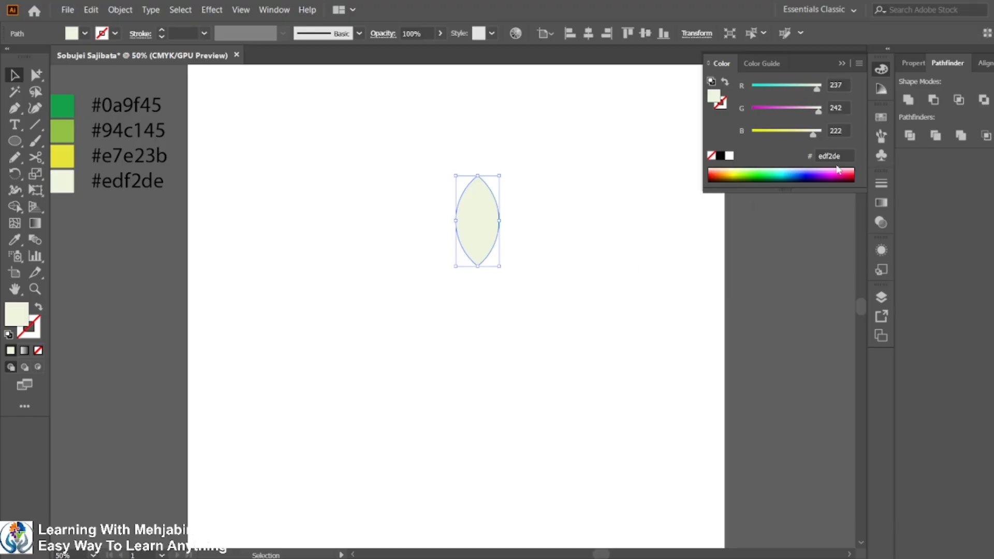
Enlarge the leaf shape proportionally and move it slightly upward on the artboard.
click(603, 327)
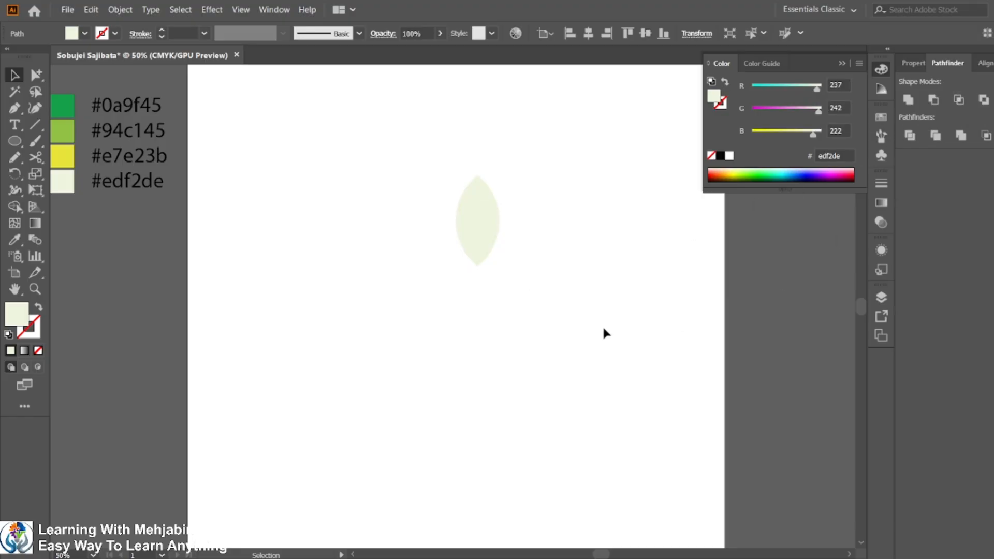
drag(426, 138, 540, 305)
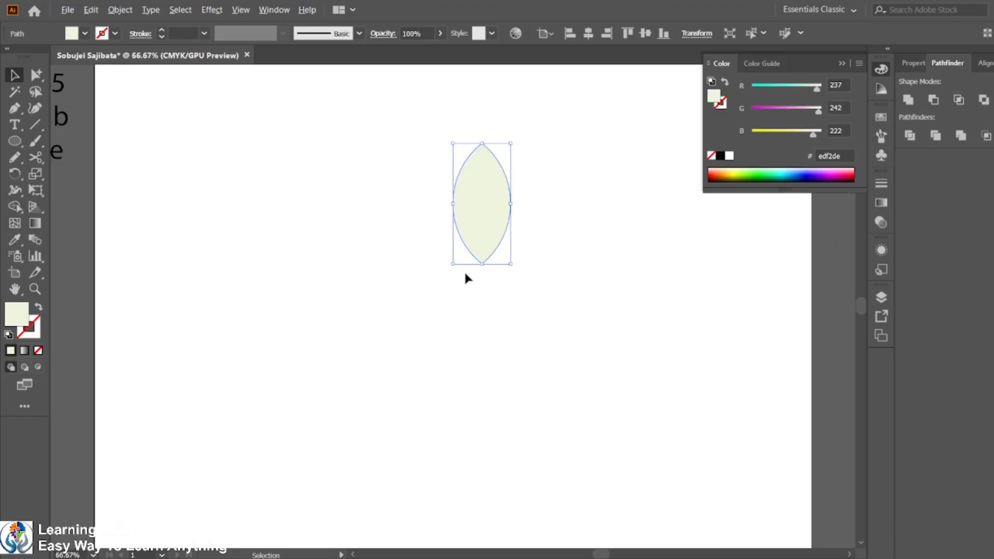
scroll(463, 270, down, 1)
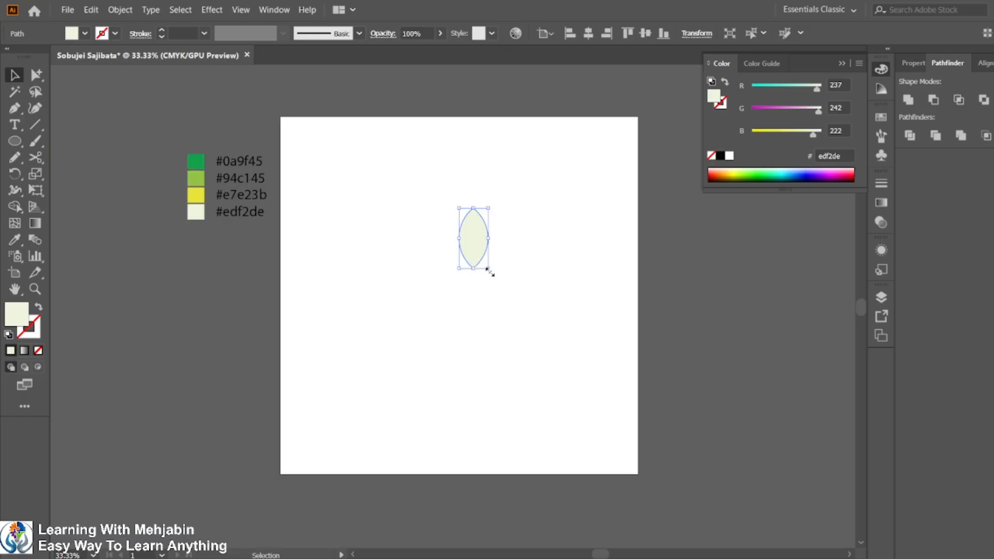
drag(488, 269, 497, 294)
click(593, 39)
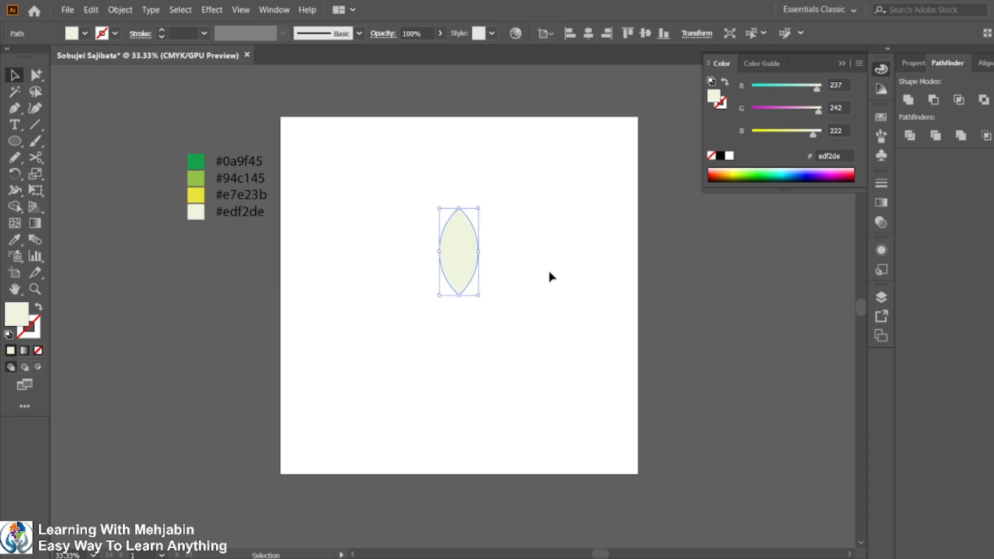
drag(474, 251, 473, 226)
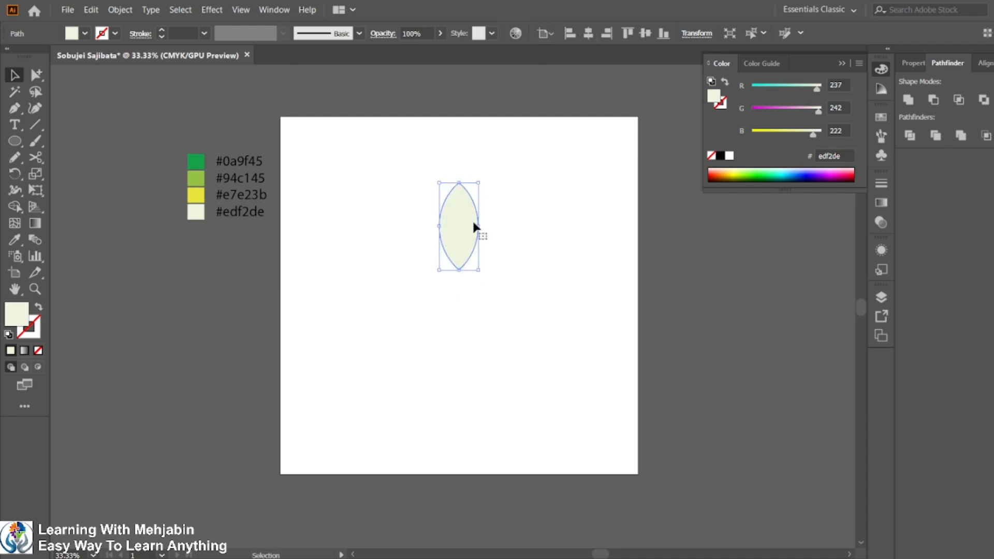
Rotate a copy of the leaf 20° around its bottom anchor point.
click(15, 173)
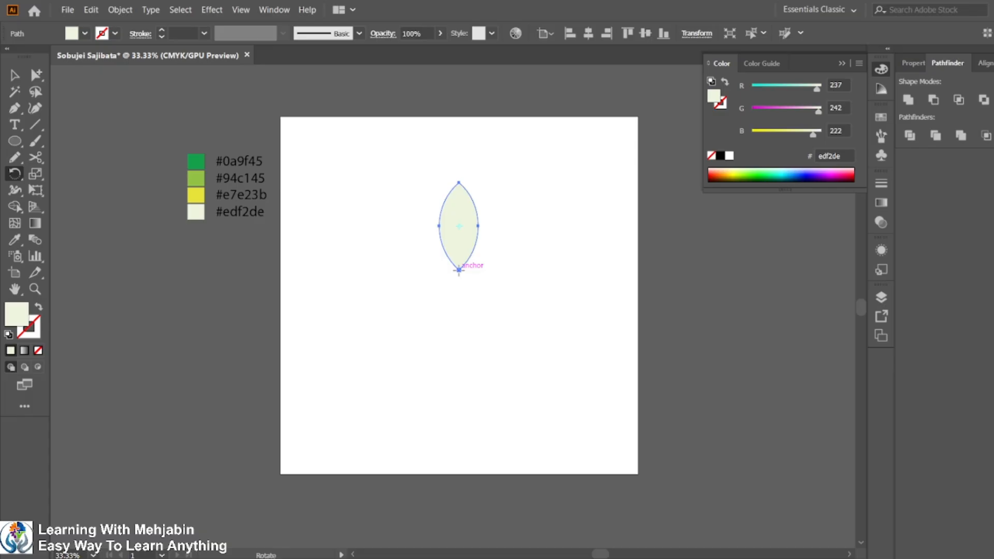
alt+click(458, 270)
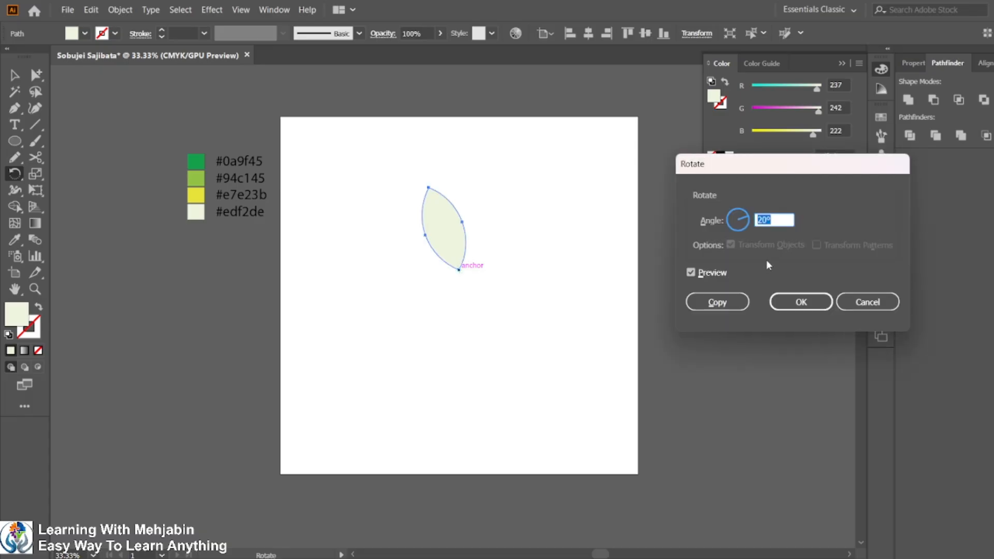
text(360/18)
key(alt+Tab)
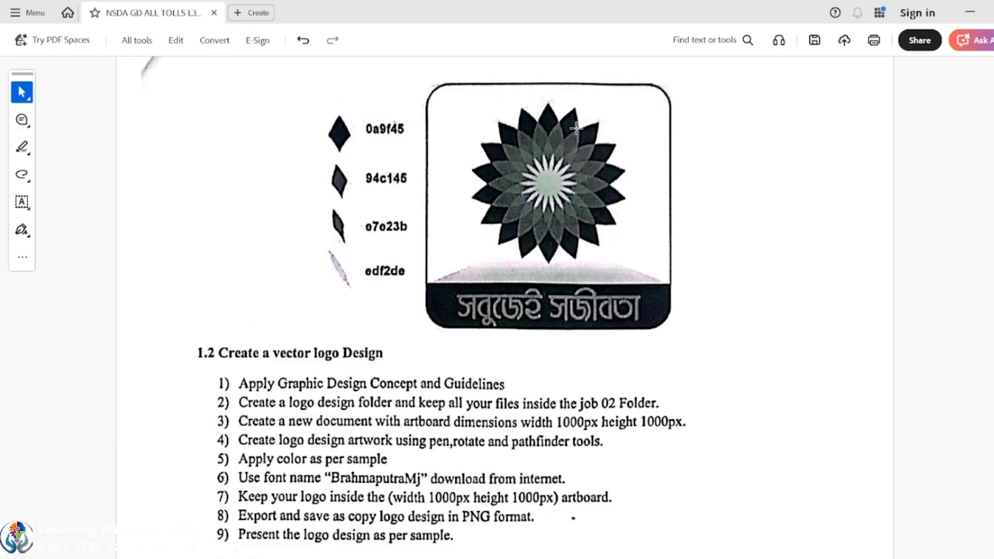
click(969, 12)
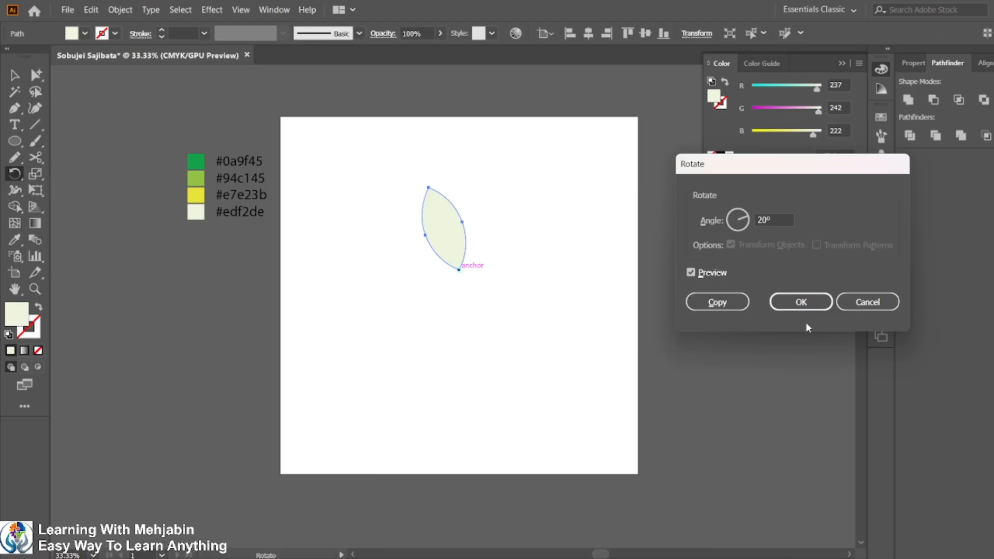
click(714, 303)
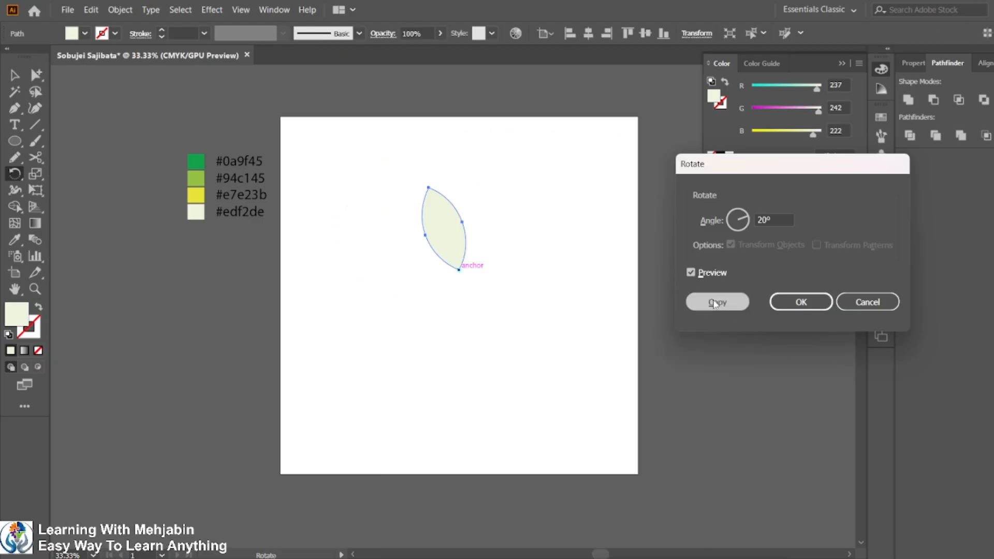
Repeat the rotated copy until the leaves form a complete circular flower.
key(ctrl+d)
key(ctrl+d)
key(ctrl+d)
key(ctrl+d)
key(ctrl+d)
key(ctrl+d)
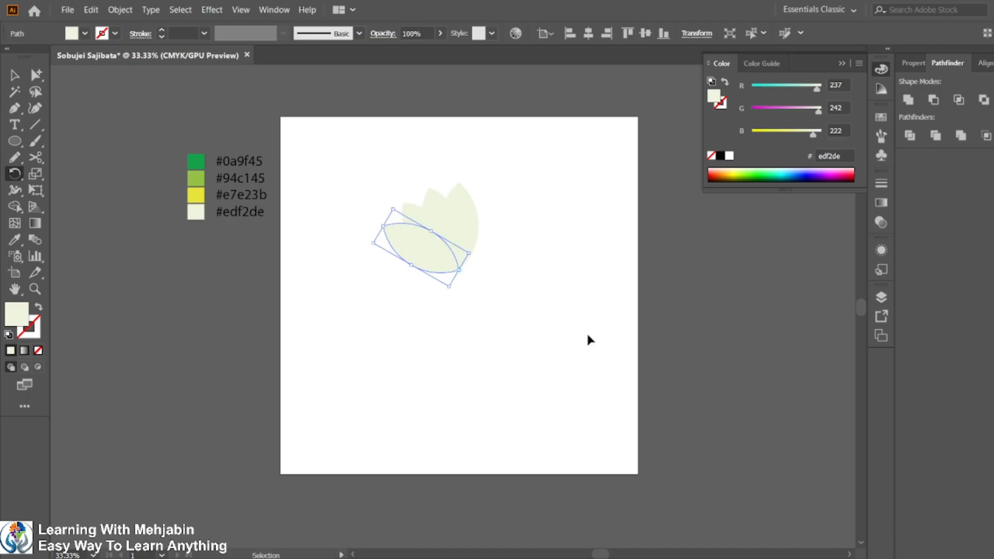
key(ctrl+d)
key(ctrl+d)
key(ctrl+d)
key(ctrl+d)
key(ctrl+d)
key(ctrl+d)
key(ctrl+d)
key(ctrl+d)
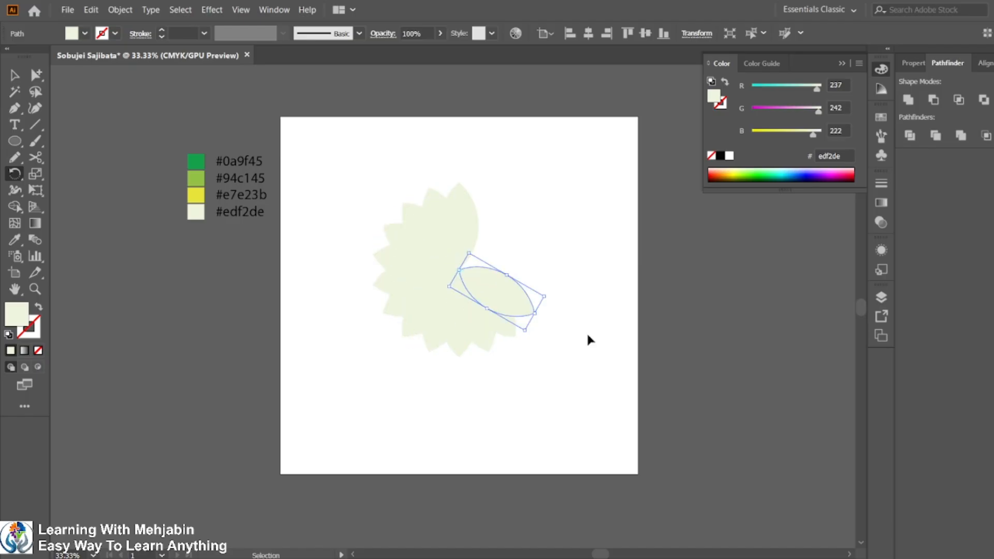
key(ctrl+d)
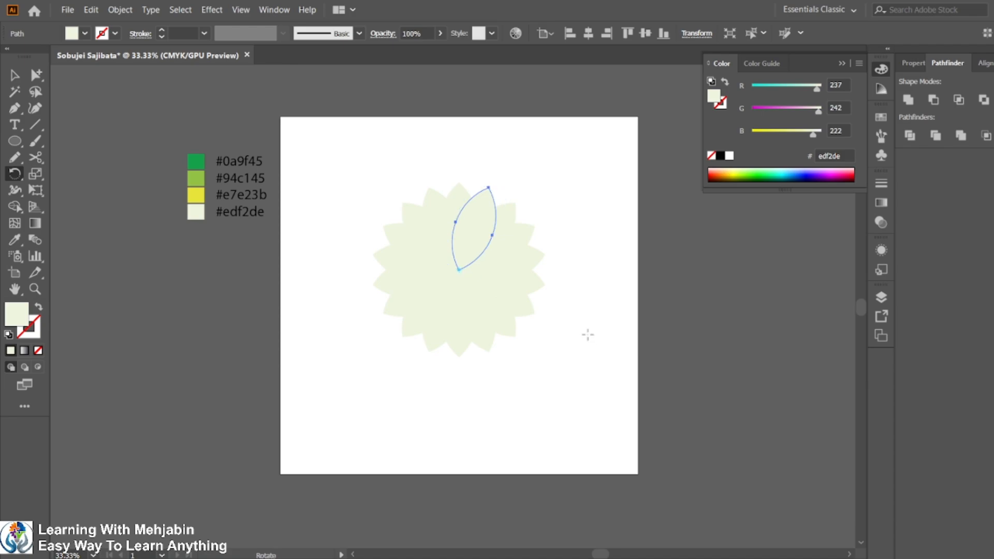
Select all the leaves and split them into pieces with Pathfinder Divide.
key(v)
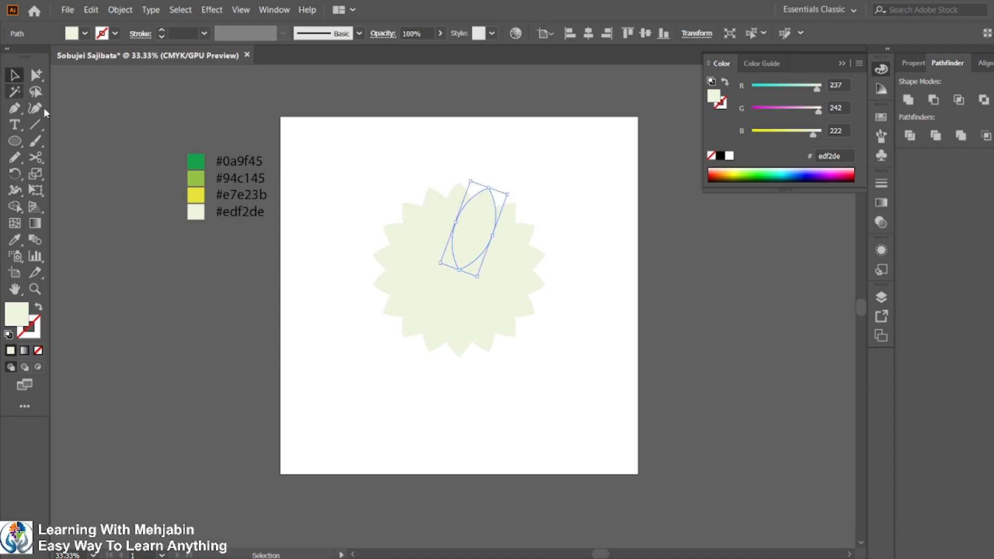
drag(346, 160, 600, 438)
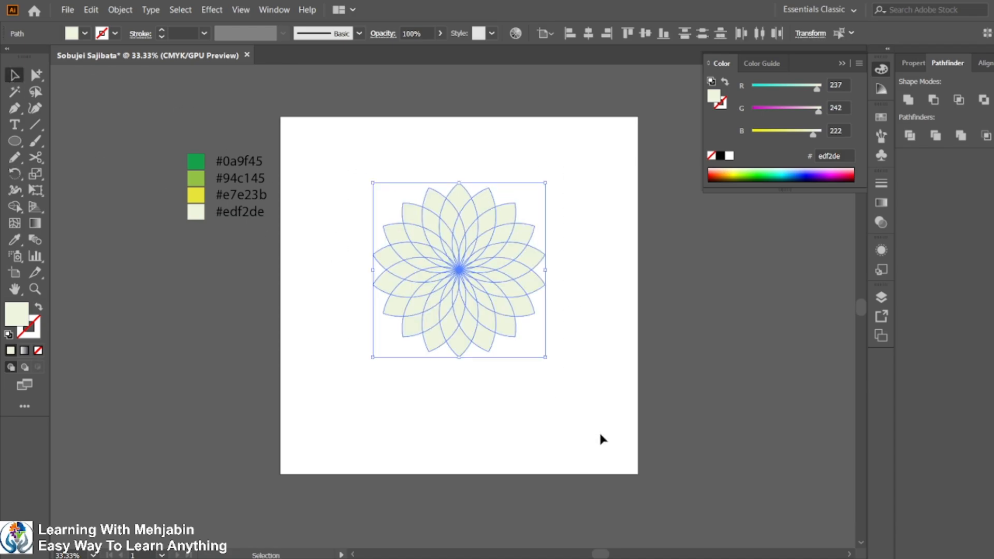
click(912, 136)
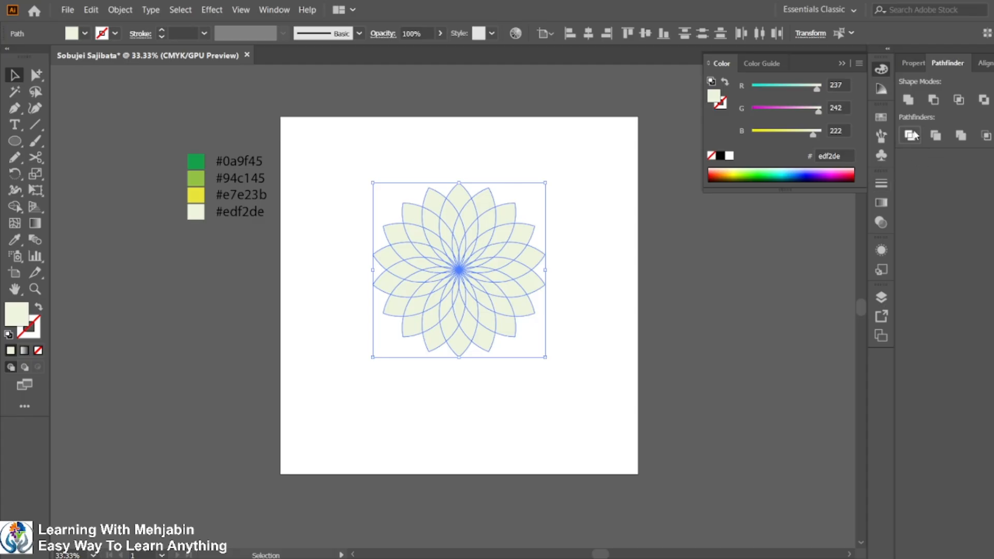
Ungroup the divided flower pieces.
right_click(509, 252)
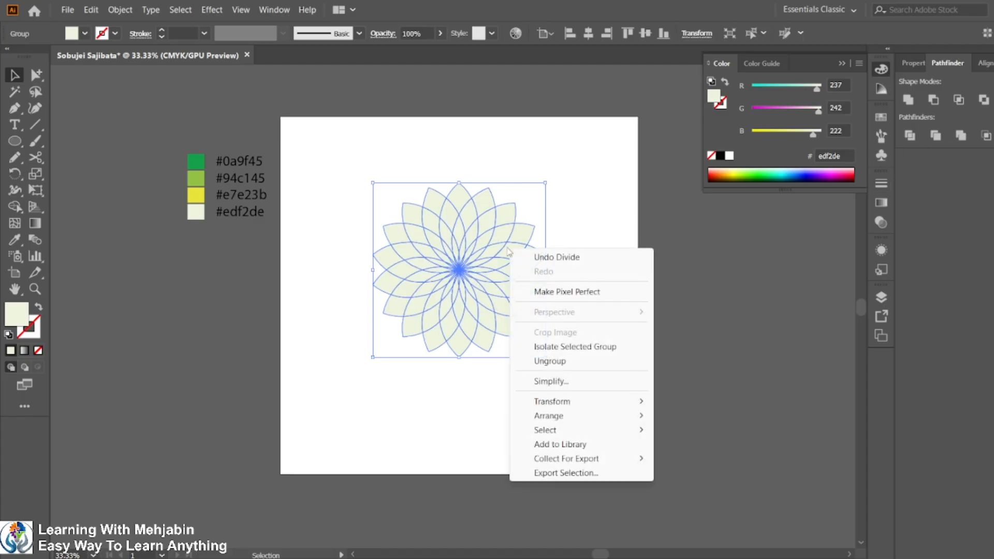
click(543, 362)
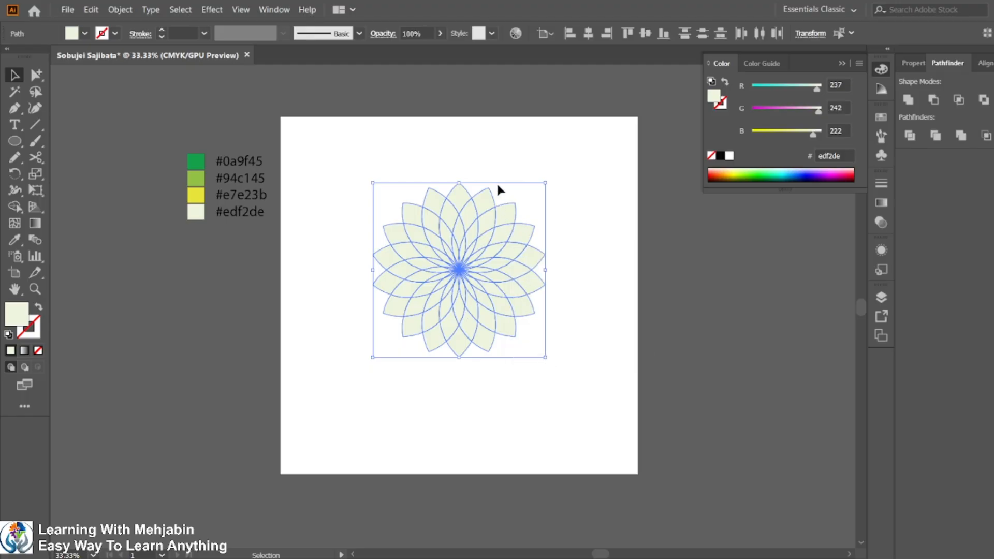
click(492, 157)
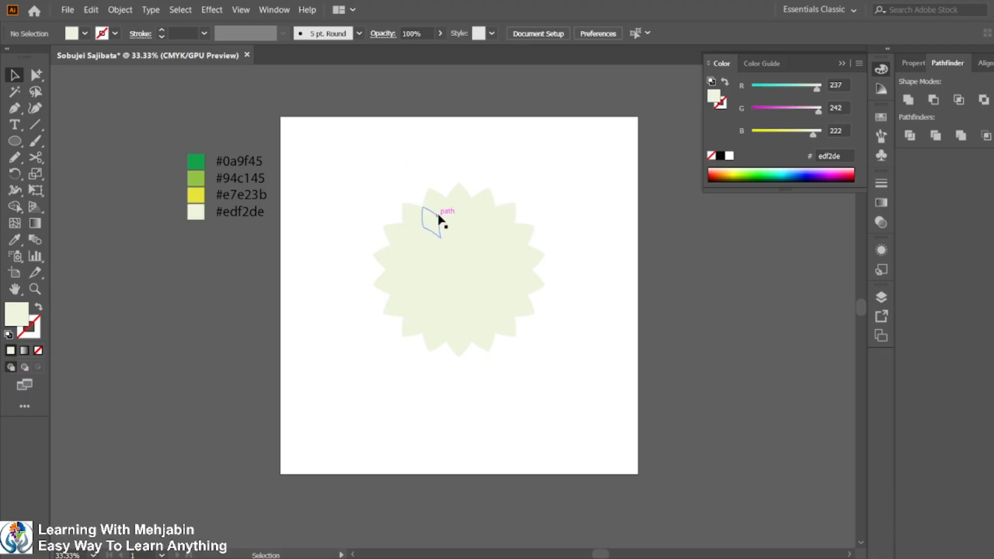
scroll(441, 221, up, 1)
key(super)
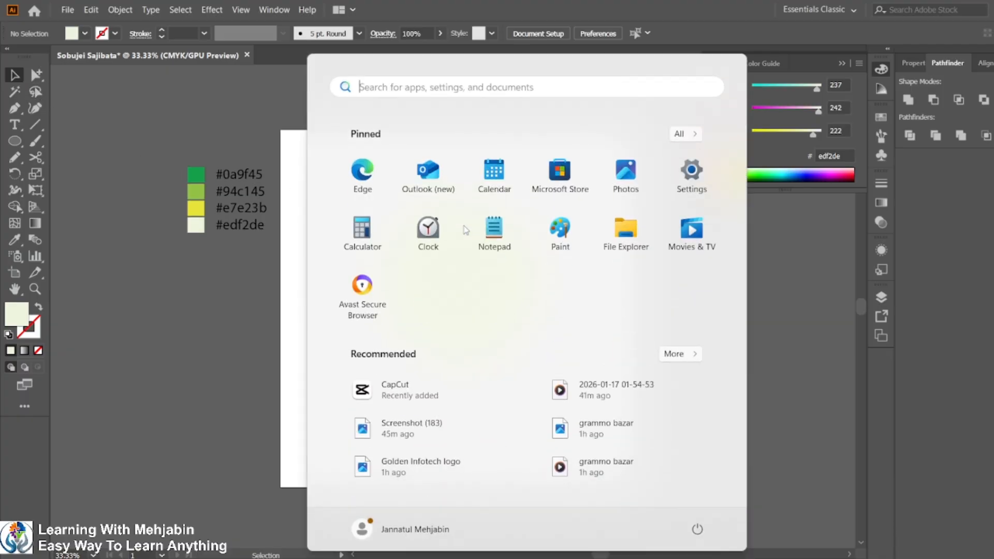
key(super)
scroll(464, 225, up, 1)
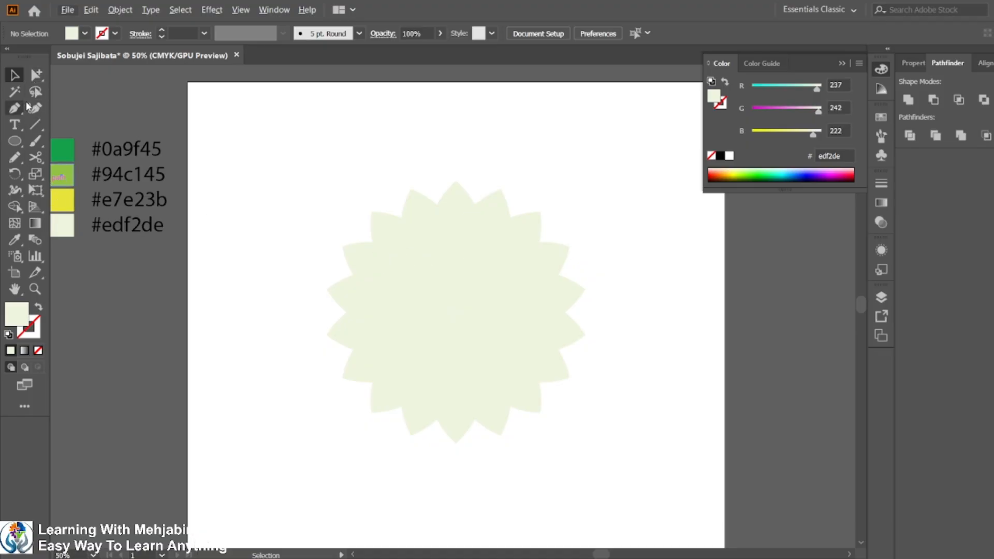
Lasso-select the outer leaf tip segments and fill them with the #0a9f45 green swatch.
click(36, 91)
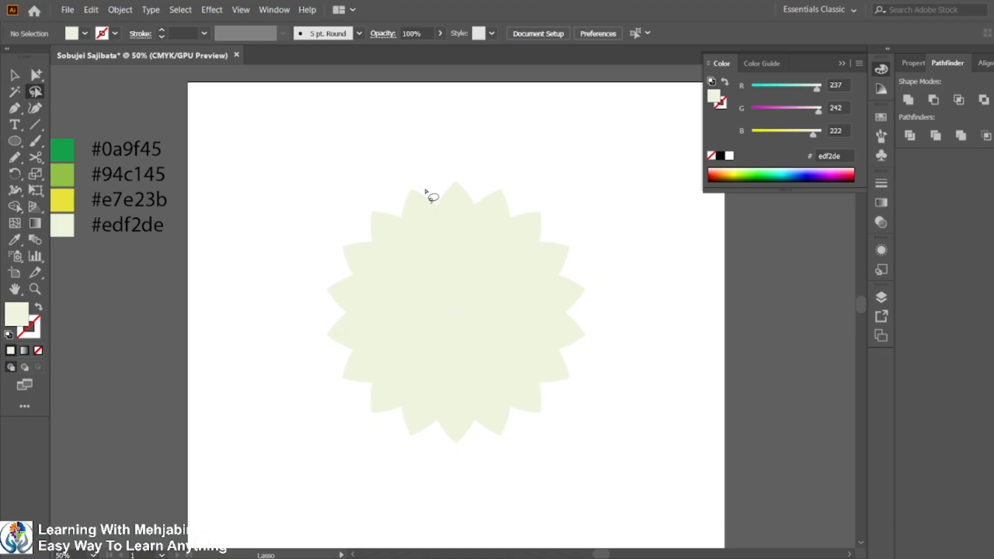
mouse_move(426, 190)
mouse_down()
mouse_move(354, 245)
mouse_move(333, 305)
mouse_move(349, 371)
mouse_move(405, 420)
mouse_move(461, 436)
mouse_move(511, 430)
mouse_move(541, 412)
mouse_move(572, 346)
mouse_move(567, 261)
mouse_move(516, 209)
mouse_move(452, 187)
mouse_move(445, 152)
mouse_move(515, 160)
mouse_move(681, 305)
mouse_move(656, 476)
mouse_move(560, 554)
mouse_move(398, 521)
mouse_move(304, 379)
mouse_move(264, 227)
mouse_move(281, 161)
mouse_move(320, 127)
mouse_move(363, 115)
mouse_move(428, 130)
mouse_up()
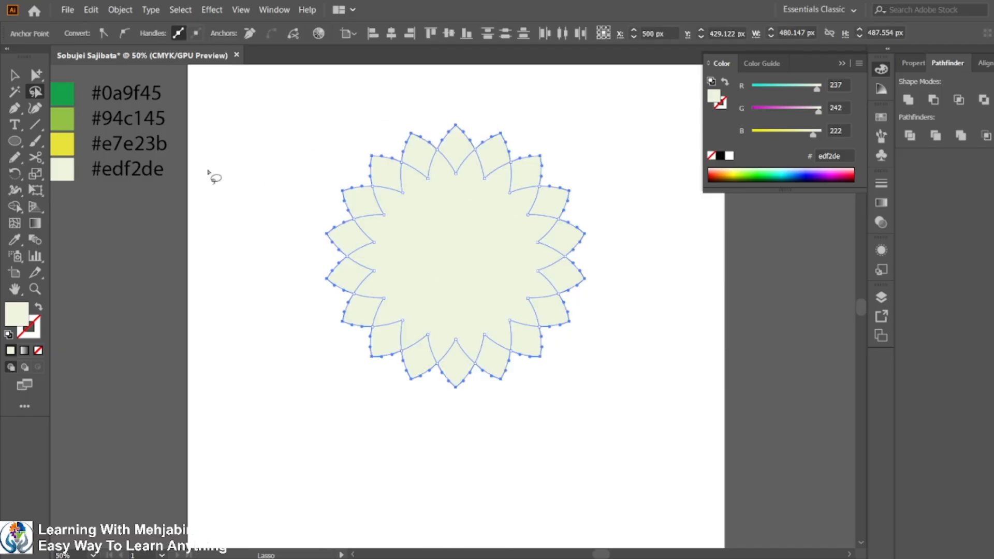
click(14, 239)
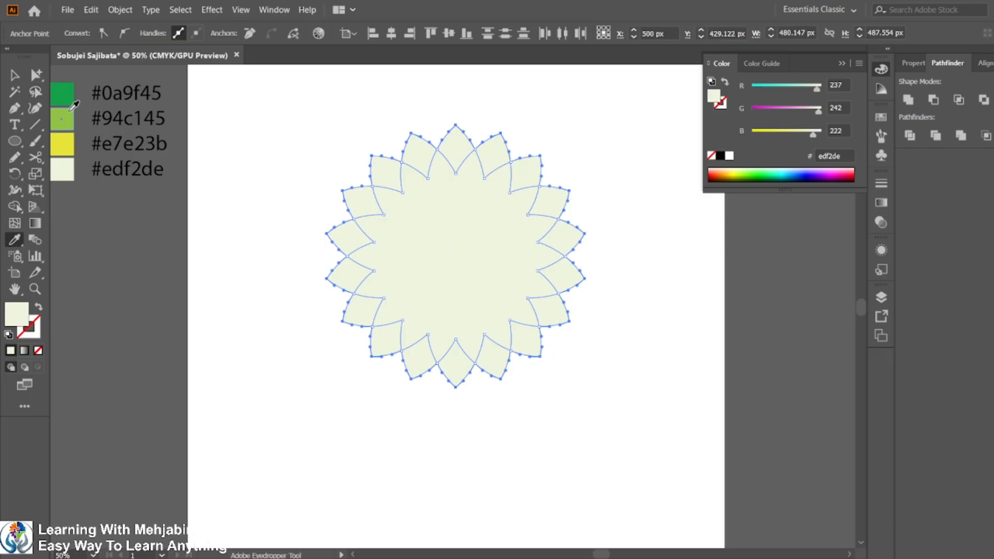
click(66, 94)
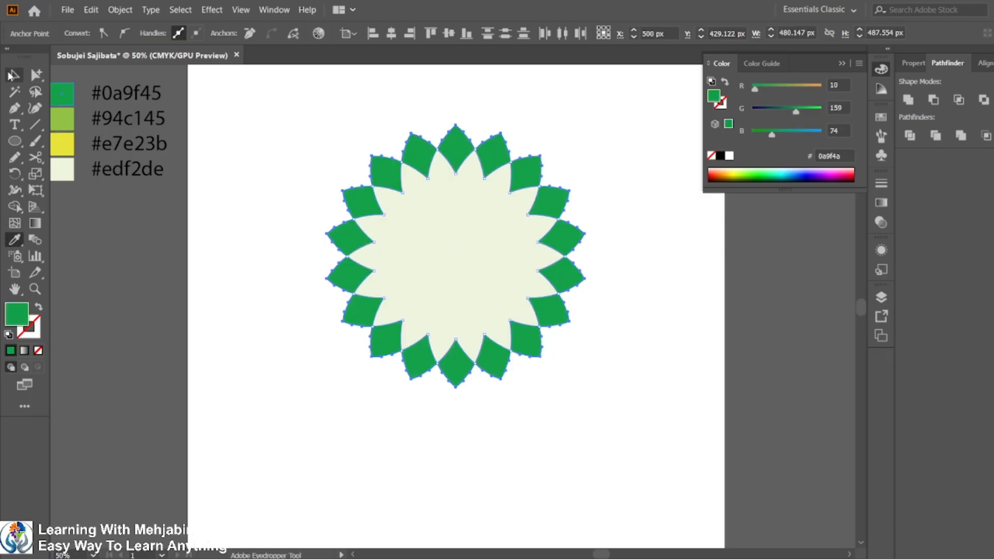
Group the green outer tip segments together.
click(15, 74)
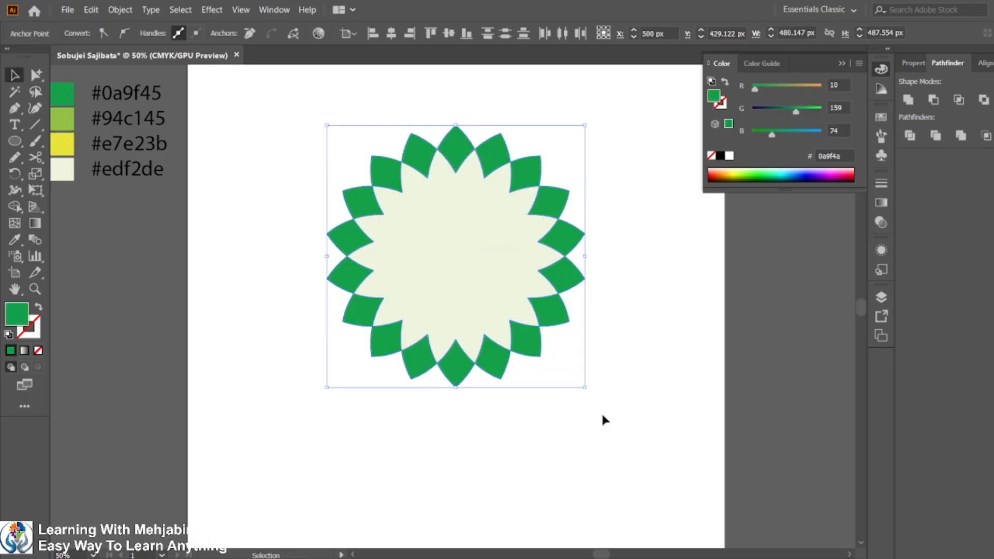
key(ctrl+g)
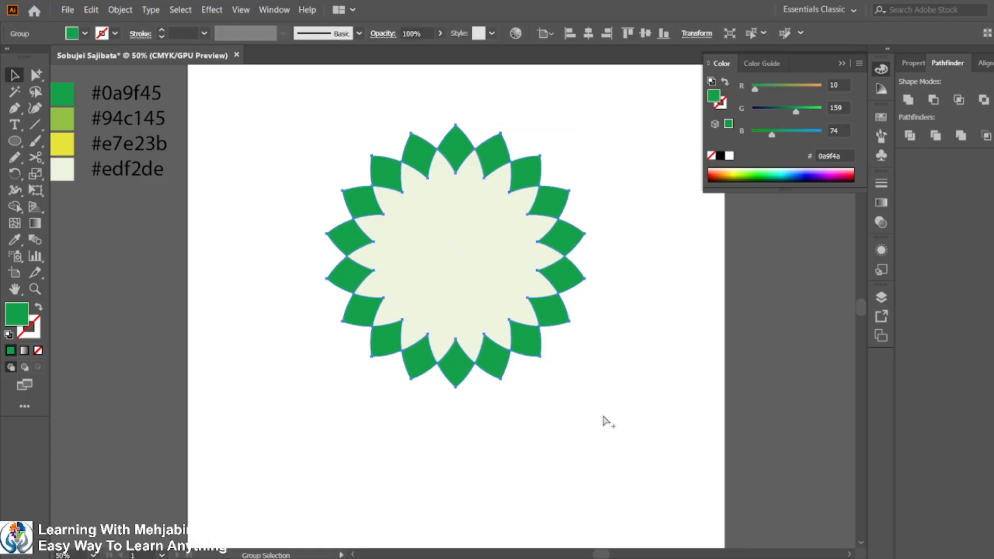
click(602, 416)
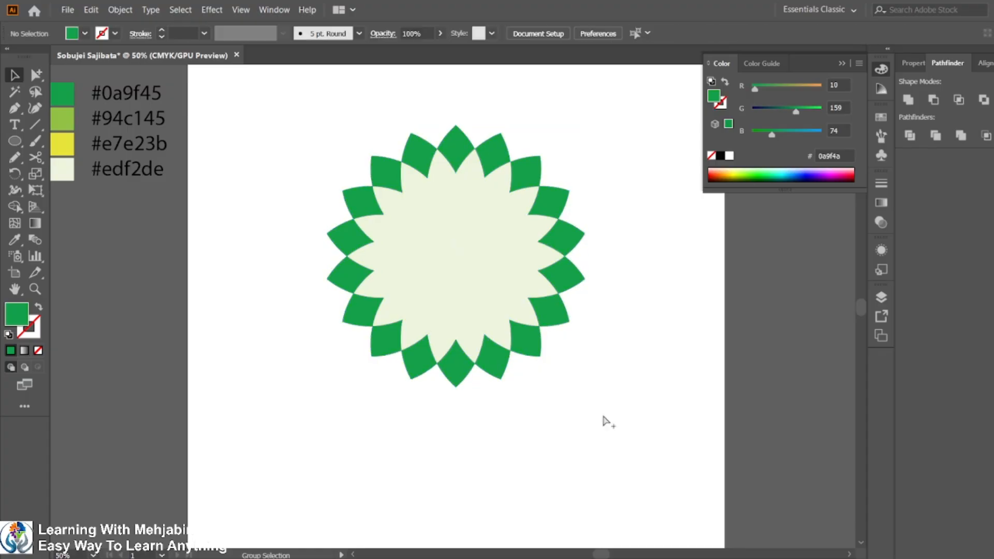
Lasso-select the second ring of leaf segments and fill them with the #94c145 swatch.
click(35, 92)
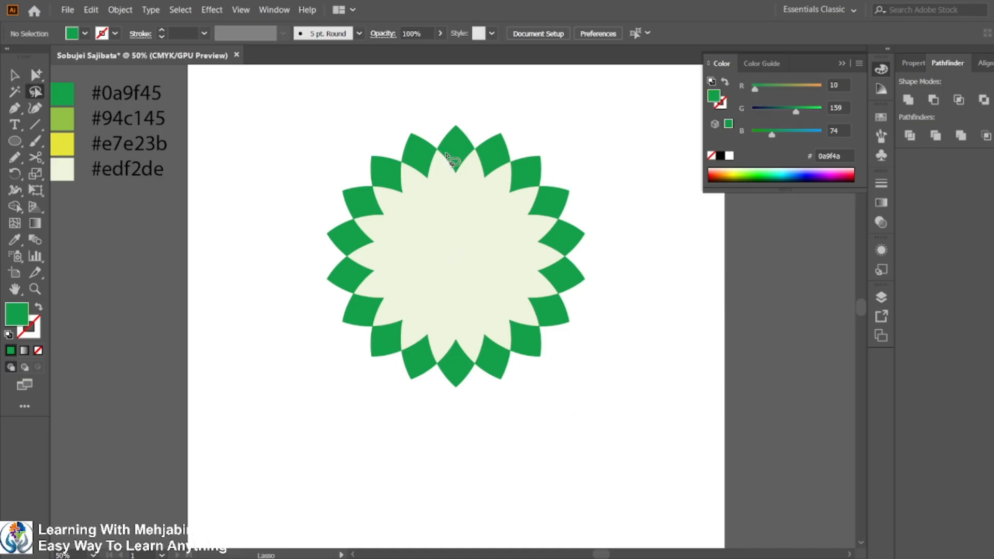
mouse_move(445, 154)
mouse_down()
mouse_move(379, 195)
mouse_move(361, 238)
mouse_move(357, 277)
mouse_move(377, 316)
mouse_move(412, 345)
mouse_move(466, 363)
mouse_move(513, 346)
mouse_move(549, 300)
mouse_move(560, 267)
mouse_move(545, 210)
mouse_move(499, 160)
mouse_move(466, 150)
mouse_move(459, 133)
mouse_move(489, 97)
mouse_move(572, 133)
mouse_move(670, 275)
mouse_move(647, 433)
mouse_move(488, 466)
mouse_move(290, 405)
mouse_move(264, 253)
mouse_move(292, 157)
mouse_move(332, 124)
mouse_move(378, 122)
mouse_move(446, 161)
mouse_up()
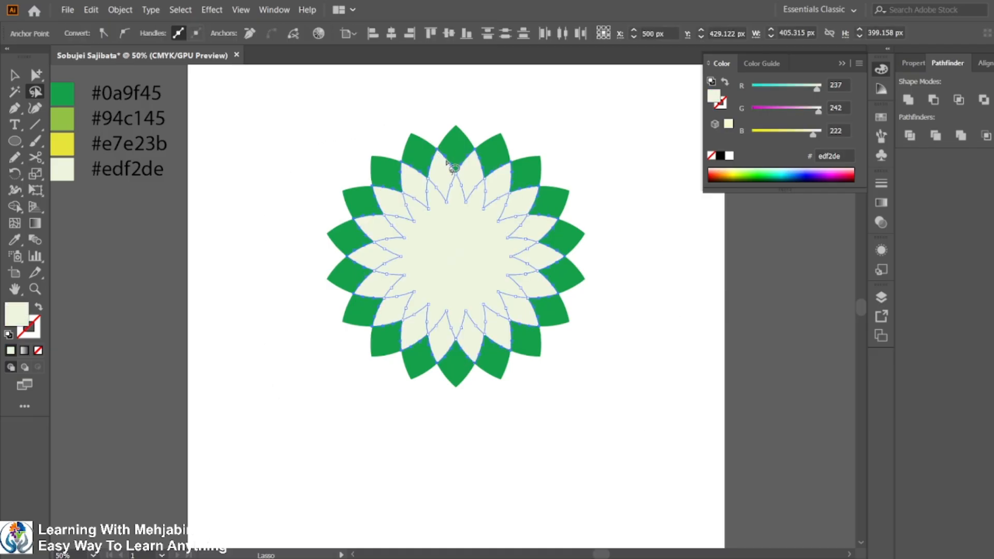
click(14, 242)
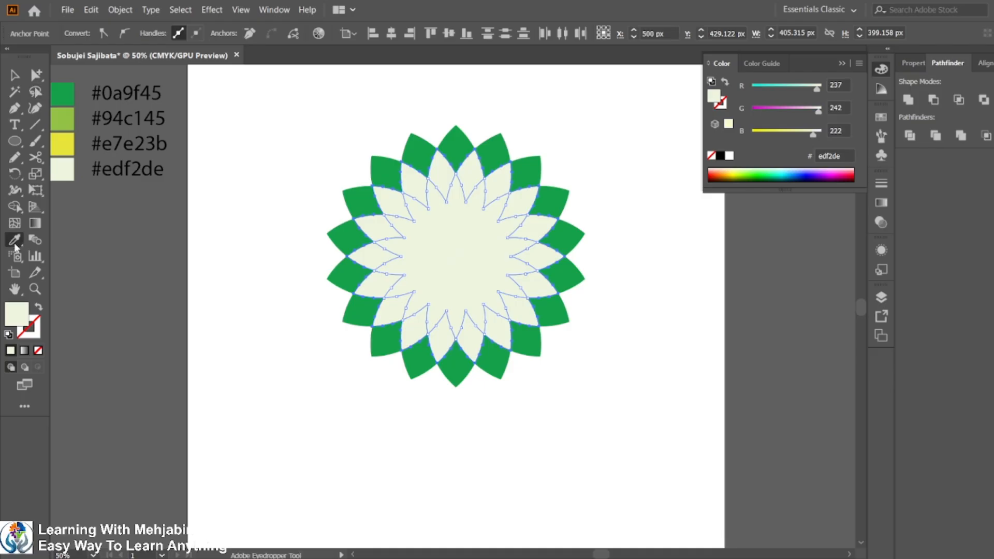
click(67, 116)
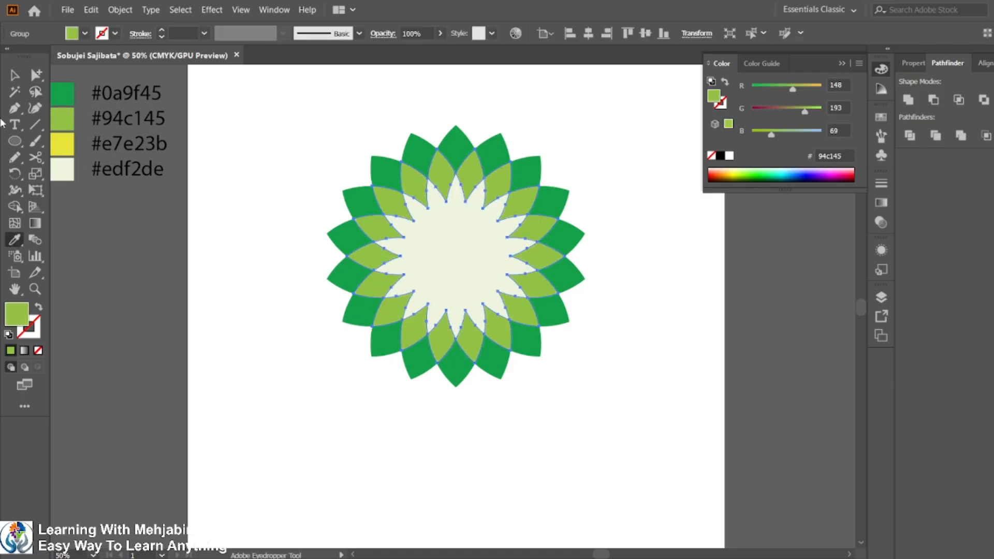
Lasso-select the third ring of leaf segments and fill them with the #e7e23b yellow swatch.
key(ctrl+shift+a)
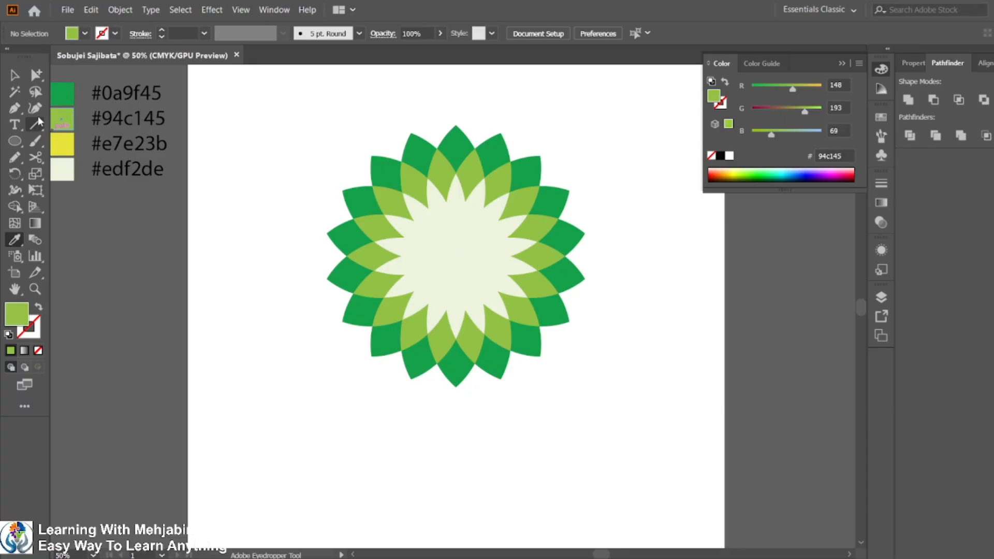
click(36, 91)
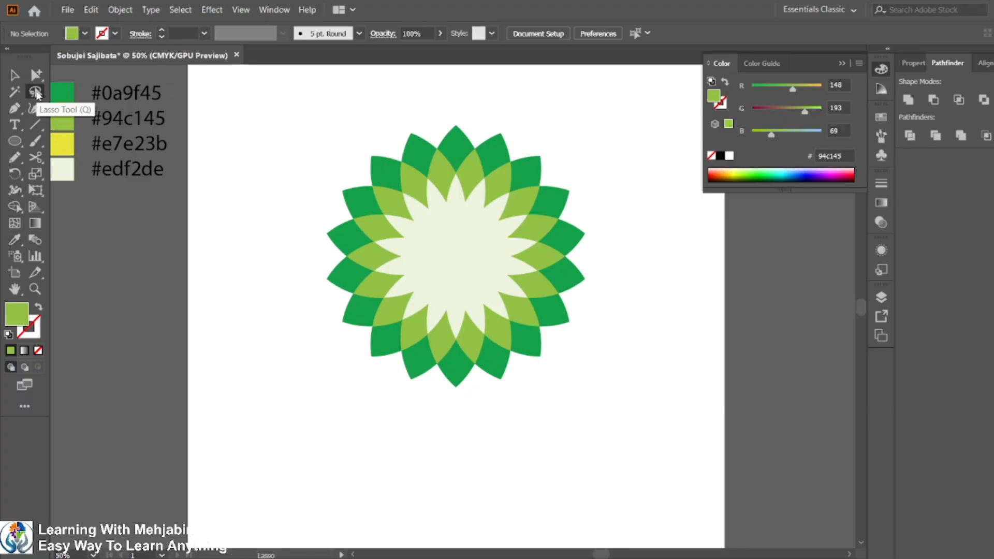
mouse_move(437, 181)
mouse_down()
mouse_move(403, 209)
mouse_move(385, 263)
mouse_move(417, 318)
mouse_move(485, 324)
mouse_move(520, 300)
mouse_move(532, 268)
mouse_move(524, 230)
mouse_move(449, 177)
mouse_move(451, 165)
mouse_move(502, 152)
mouse_move(596, 231)
mouse_move(549, 332)
mouse_move(443, 370)
mouse_move(375, 355)
mouse_move(316, 224)
mouse_move(350, 143)
mouse_move(393, 138)
mouse_move(422, 149)
mouse_move(445, 195)
mouse_up()
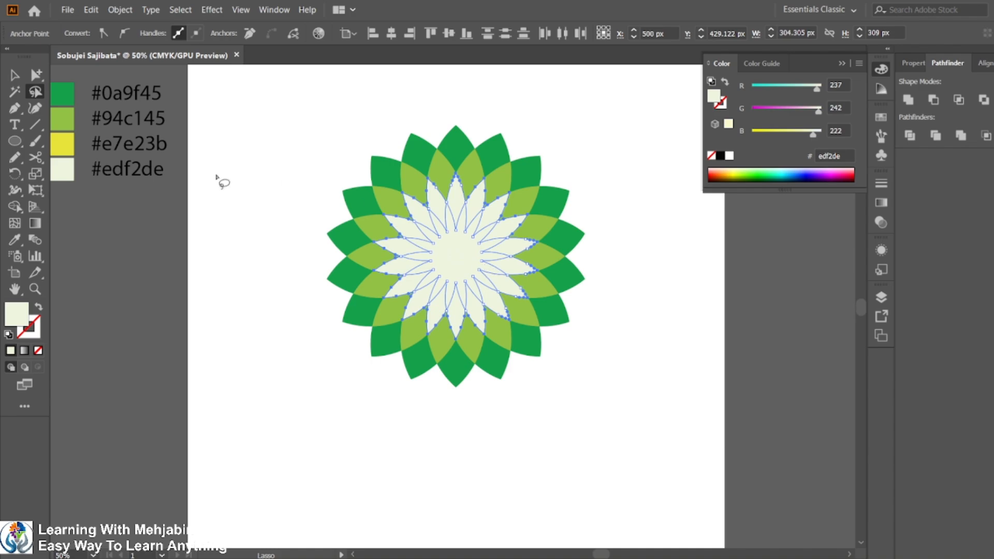
click(14, 239)
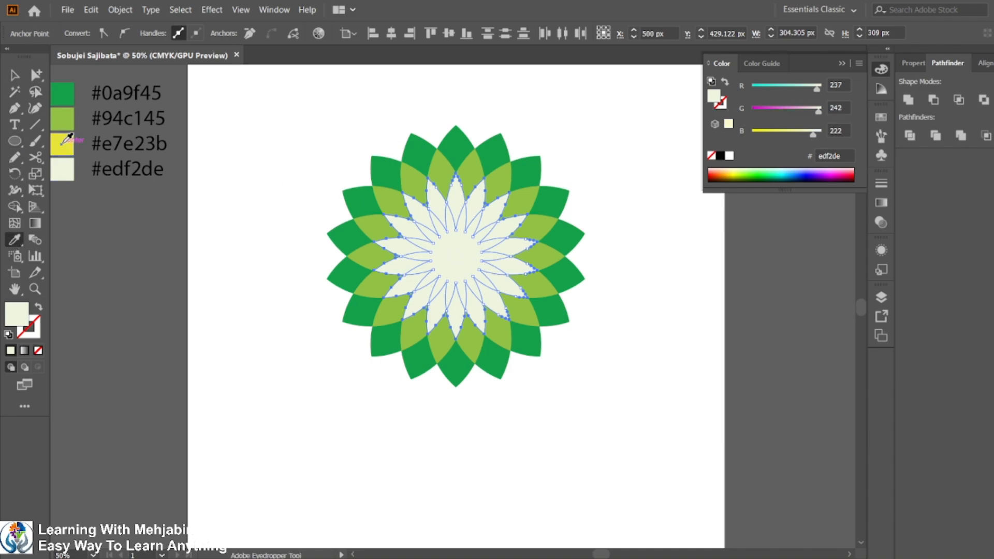
click(62, 141)
click(14, 75)
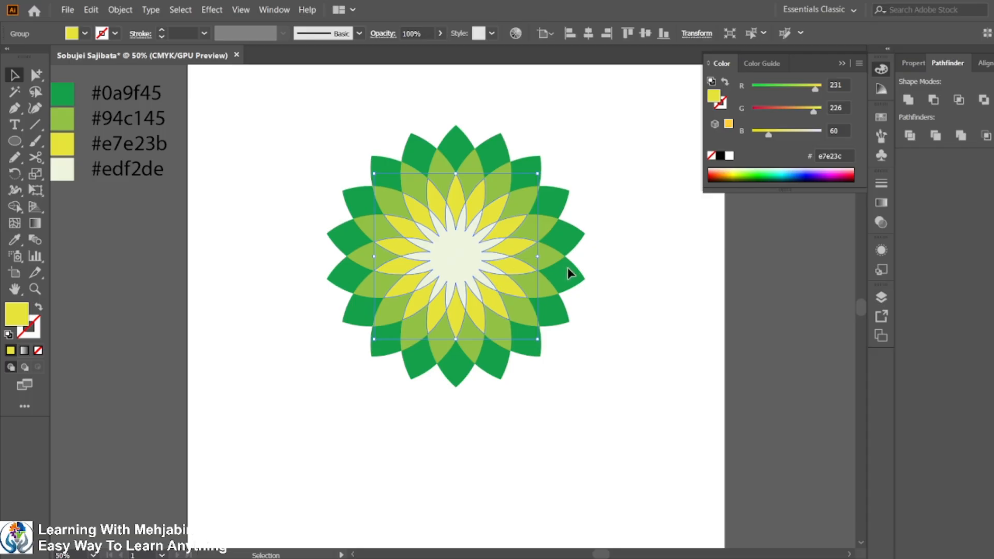
Select the pale centre star pieces and group them together.
click(625, 305)
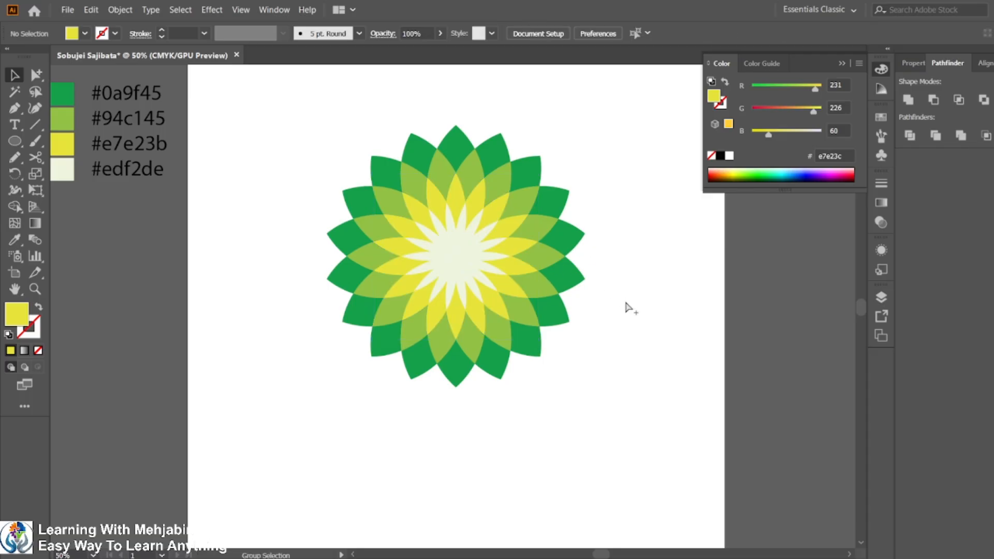
drag(509, 322, 529, 334)
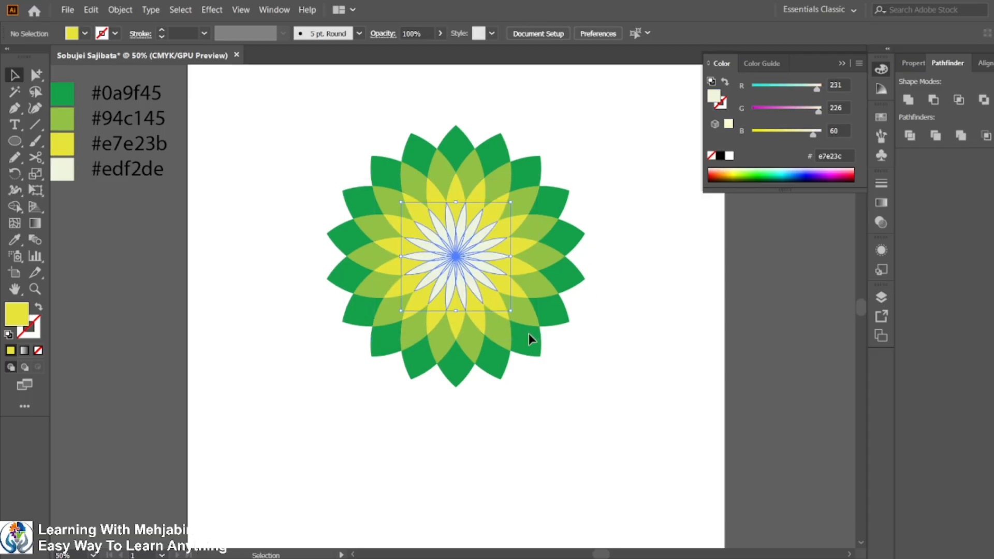
key(ctrl+g)
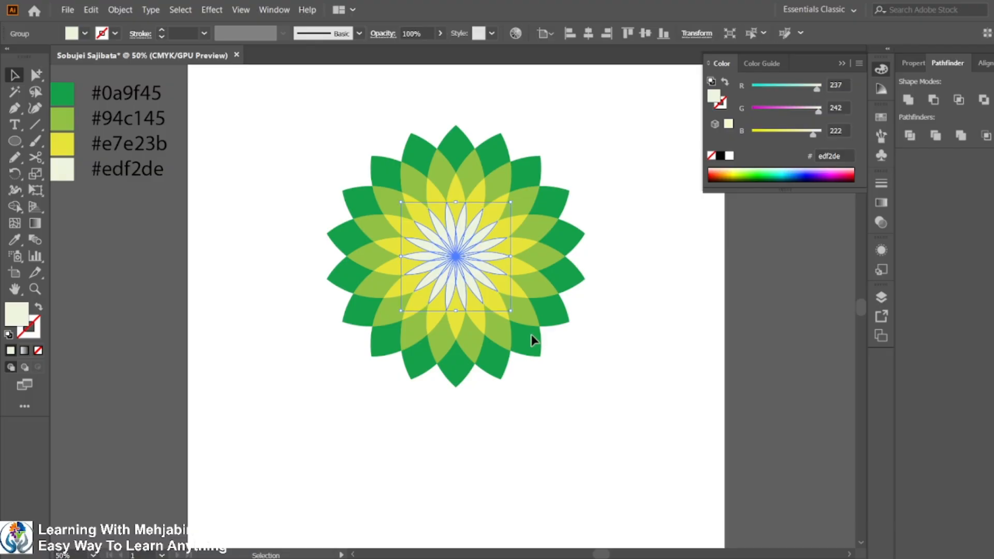
click(640, 332)
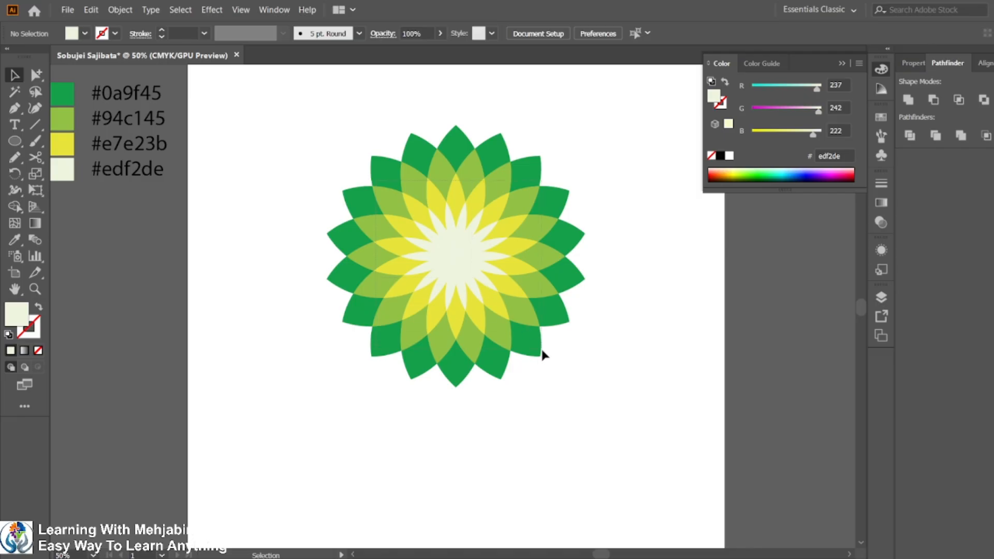
Unite the pale centre pieces into a single shape with Pathfinder.
key(ctrl+a)
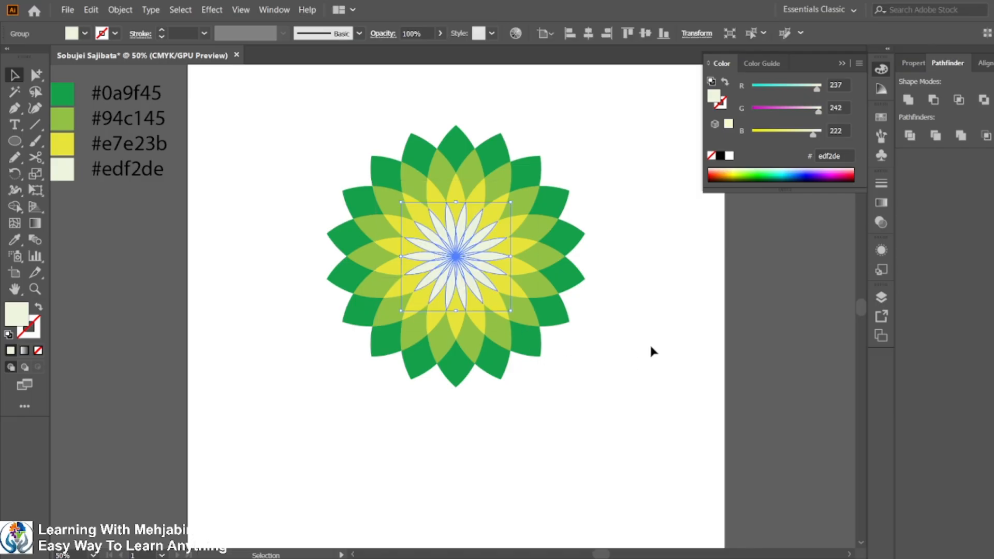
key(ctrl+y)
key(ctrl+y)
click(908, 99)
click(643, 392)
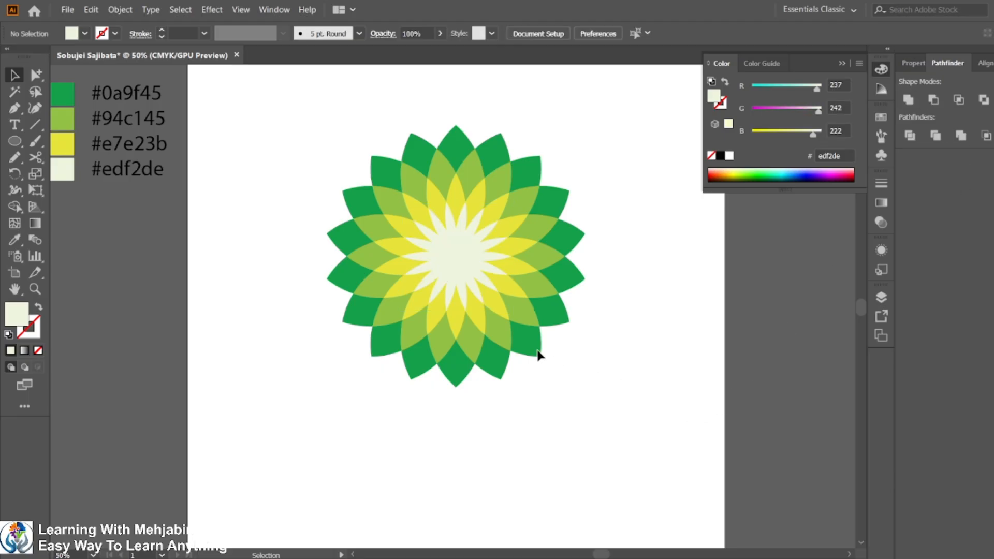
Select all the flower pieces and group them into one flower.
scroll(538, 355, down, 1)
drag(357, 192, 603, 378)
key(a)
key(v)
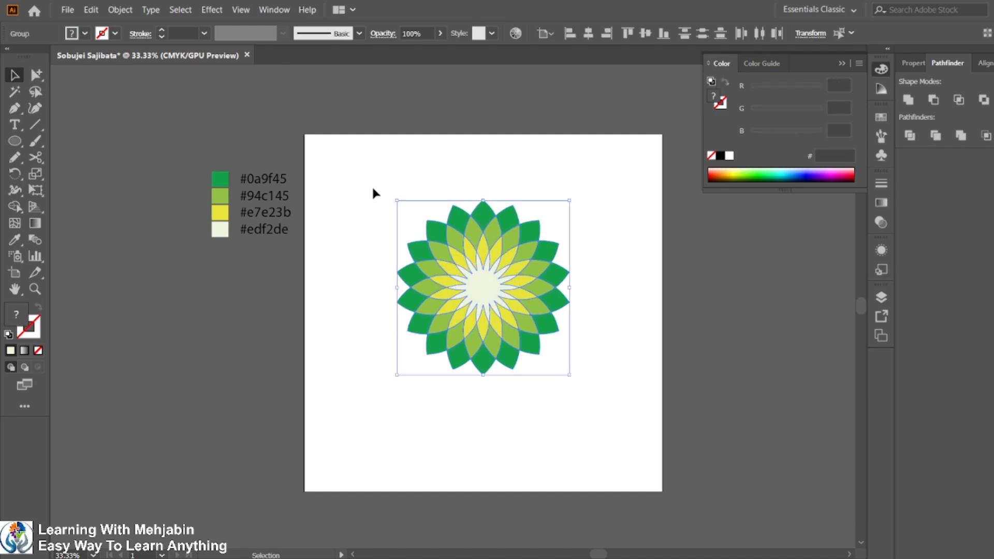
drag(373, 193, 701, 460)
click(494, 403)
scroll(417, 407, down, 2)
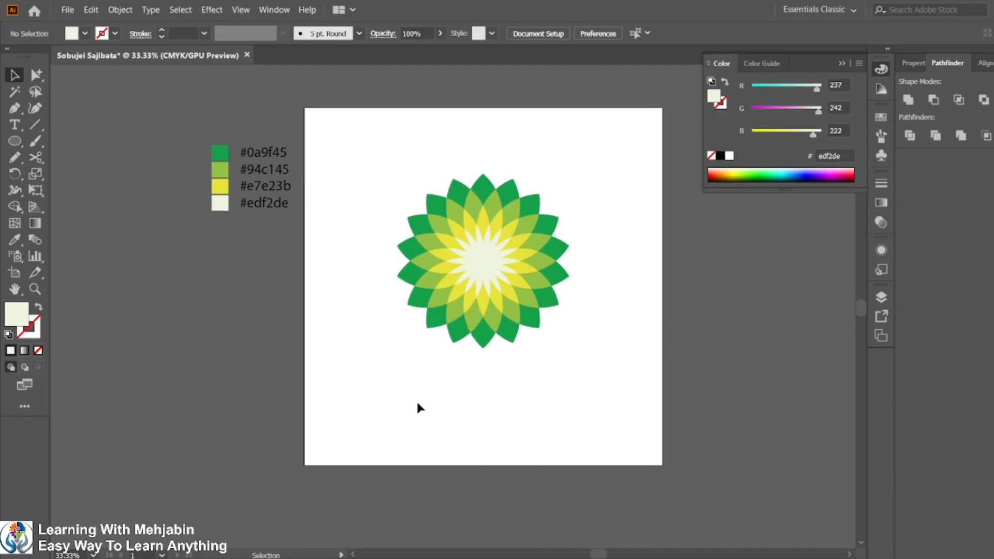
drag(375, 150, 608, 411)
key(ctrl+g)
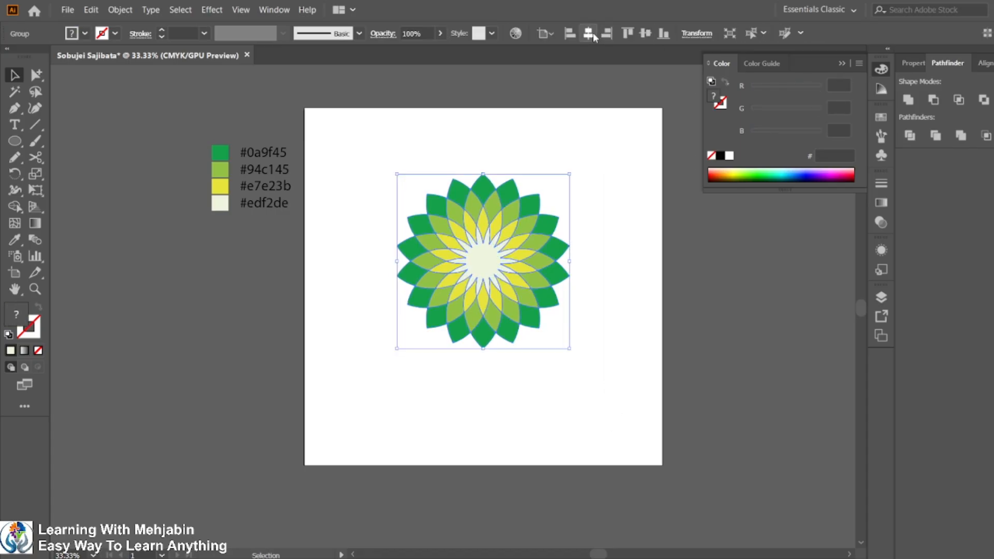
Align the flower group and move it up toward the top of the artboard.
click(648, 36)
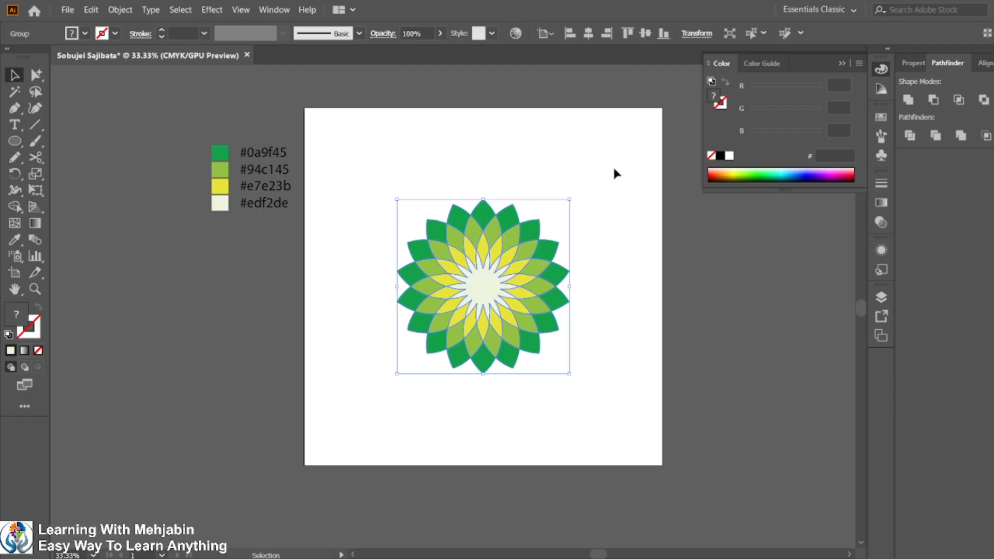
click(613, 203)
click(472, 265)
drag(472, 265, 473, 210)
click(590, 310)
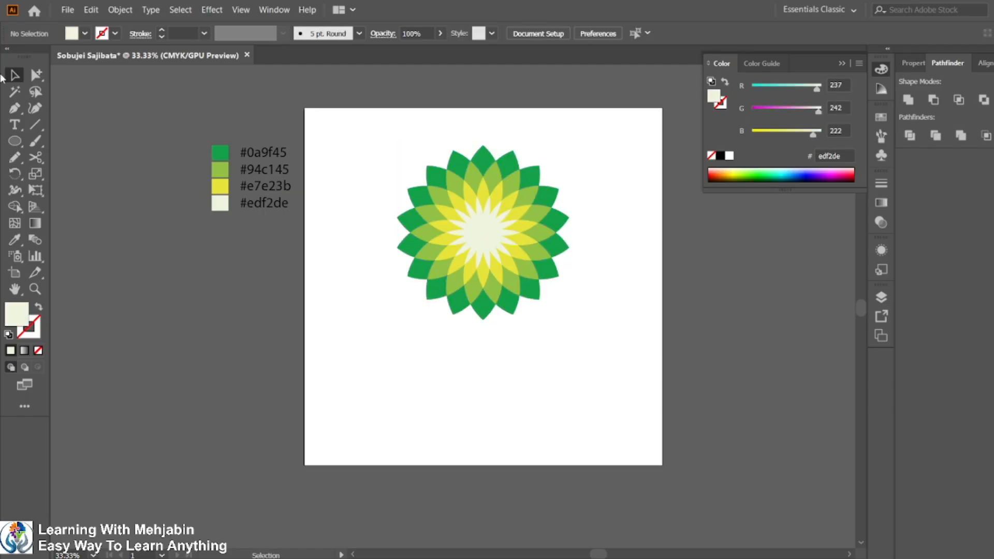
Place a text point below the flower and set its font to BrahmaputraMJ.
click(16, 125)
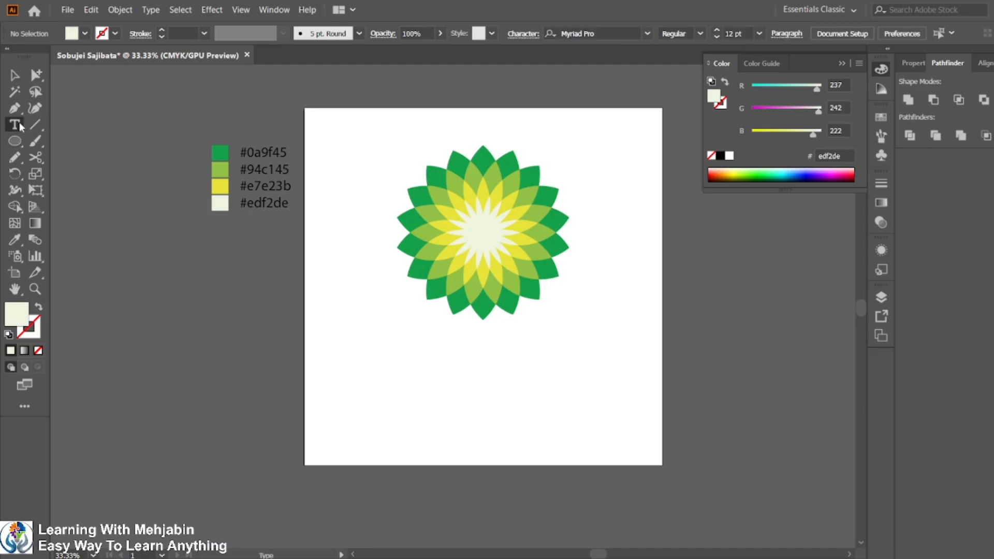
click(383, 364)
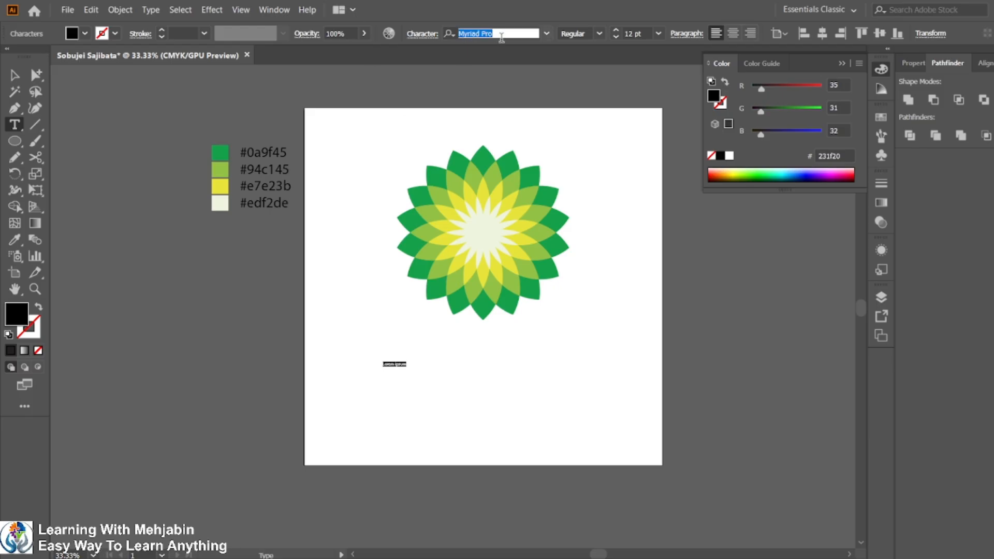
click(501, 34)
text(bra)
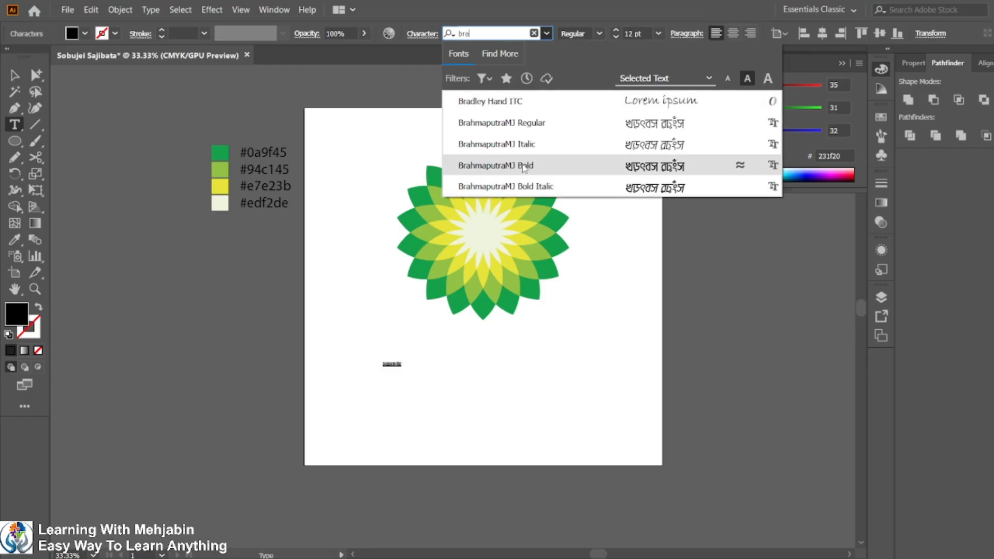
click(540, 128)
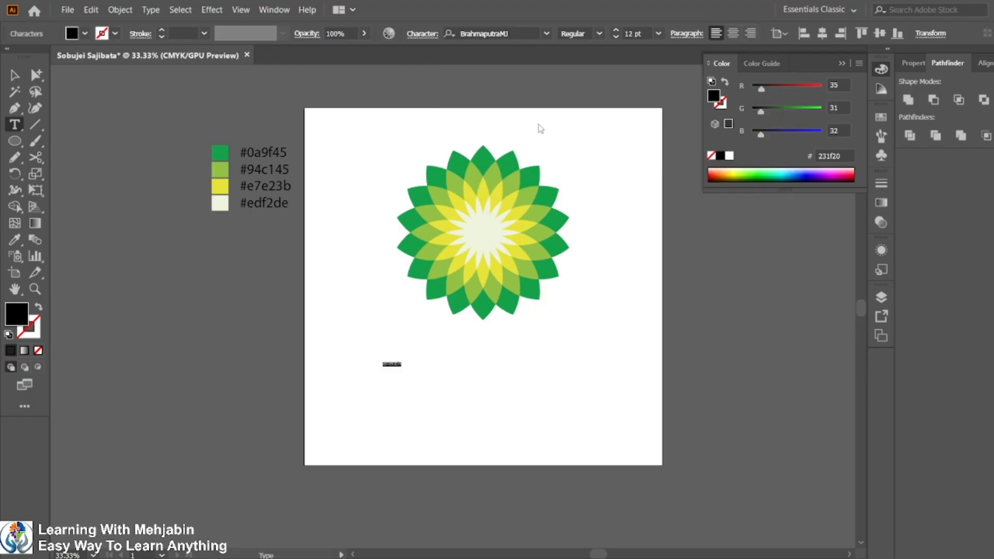
Set the text's font style to Bold and its size to 200 pt.
click(597, 34)
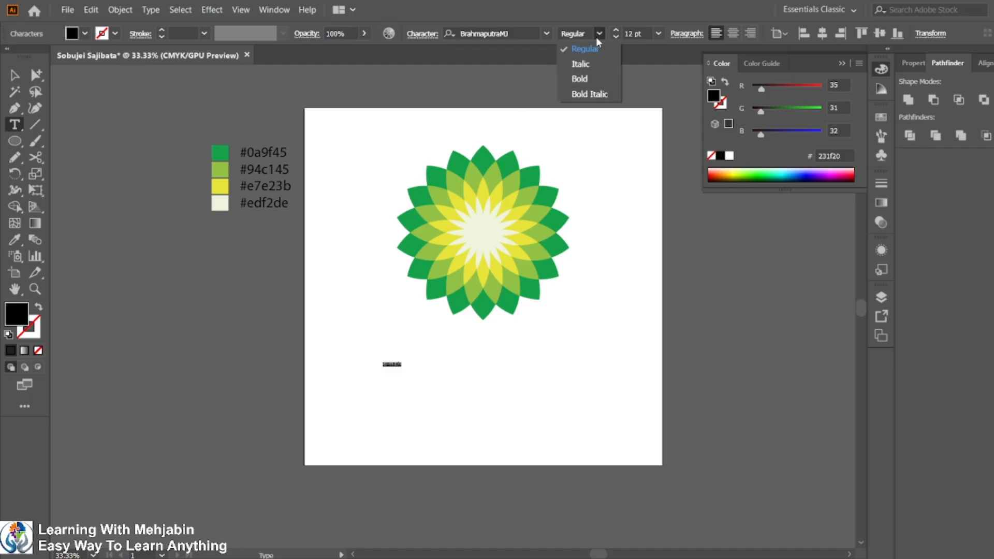
key(Down)
key(Down)
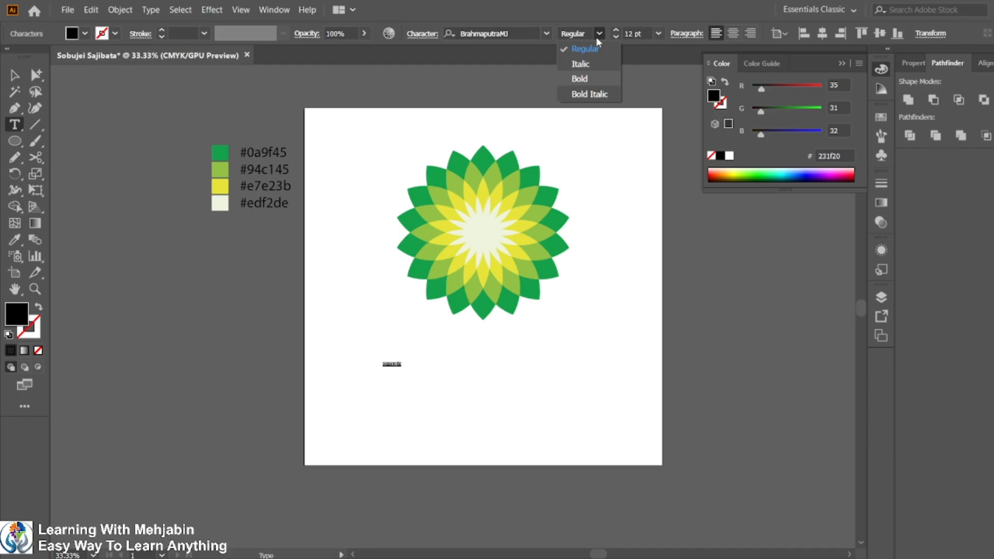
key(Return)
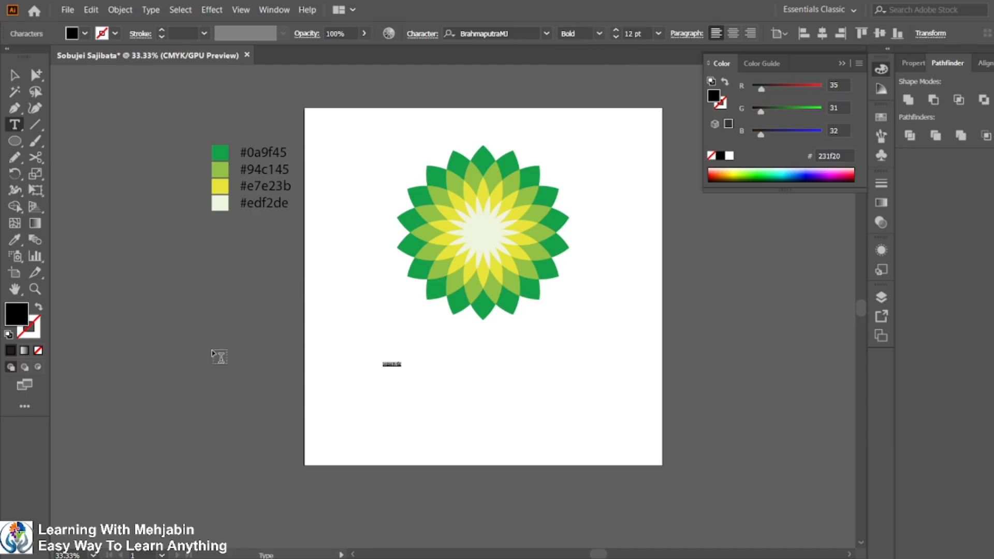
key(Escape)
key(BackSpace)
click(14, 76)
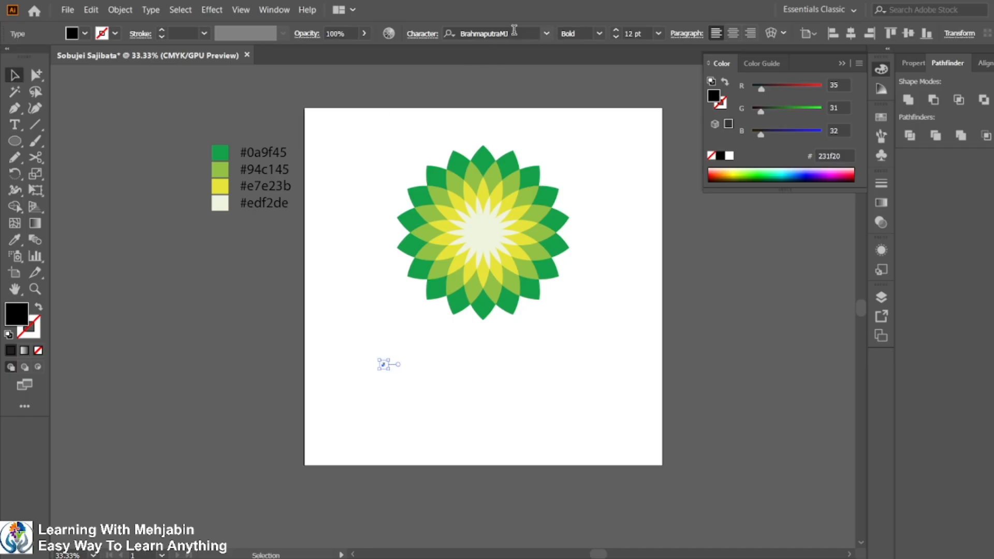
click(646, 33)
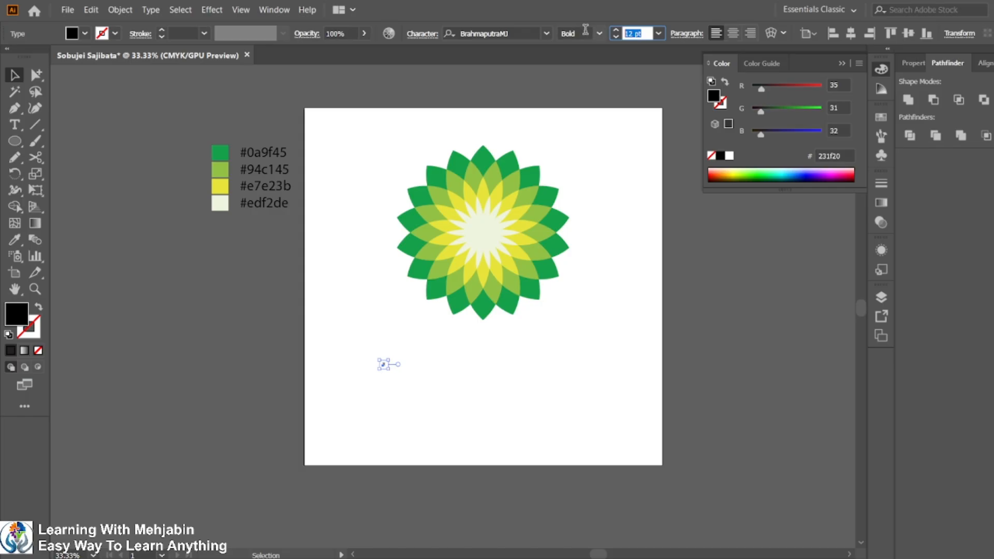
text(200)
key(Return)
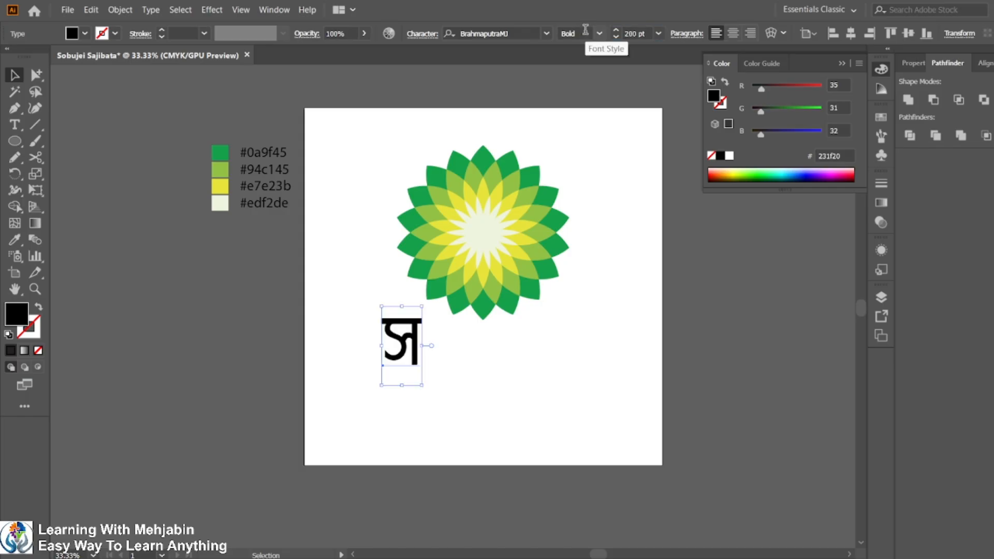
Move the text point slightly left and continue typing the first word সবুজেই.
drag(408, 336, 385, 359)
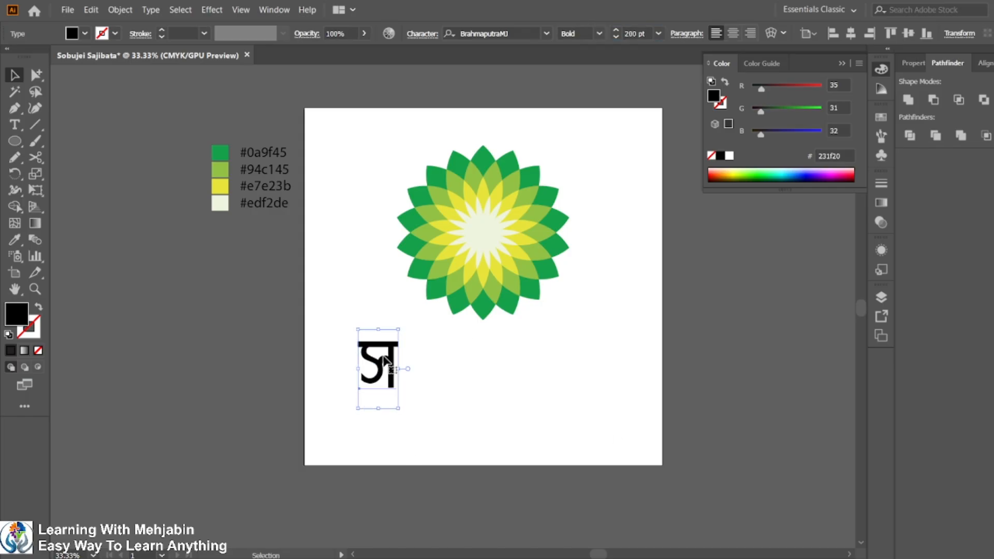
double_click(397, 391)
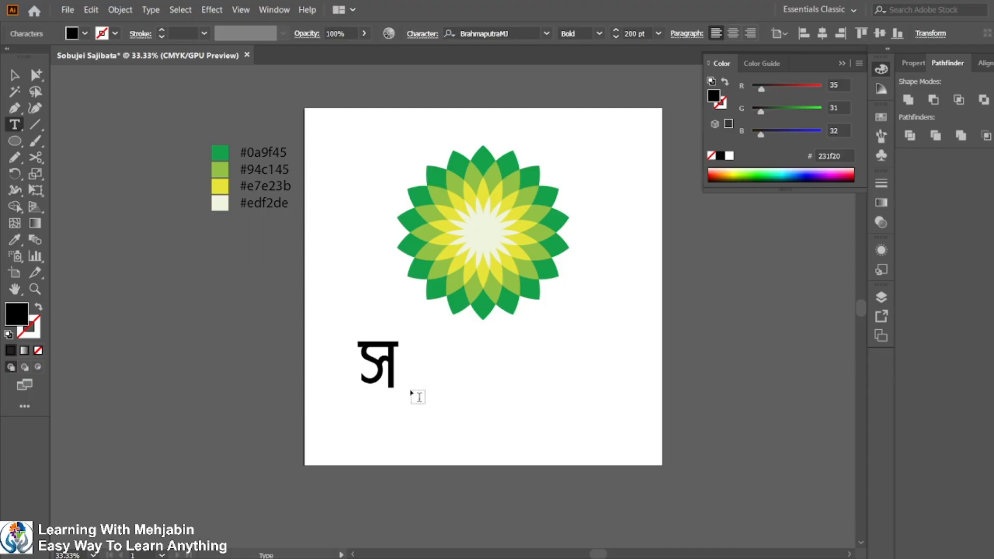
text(বি)
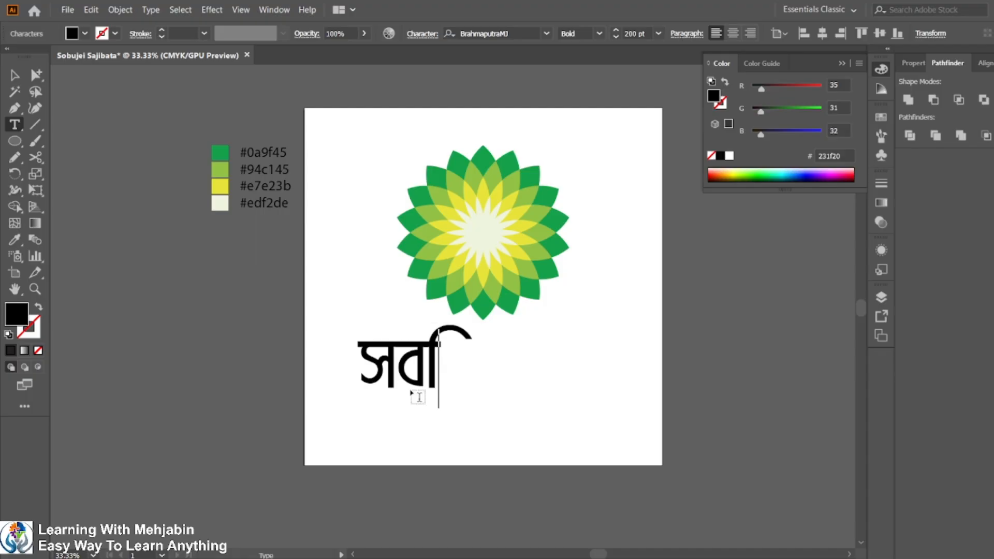
key(BackSpace)
text(ু)
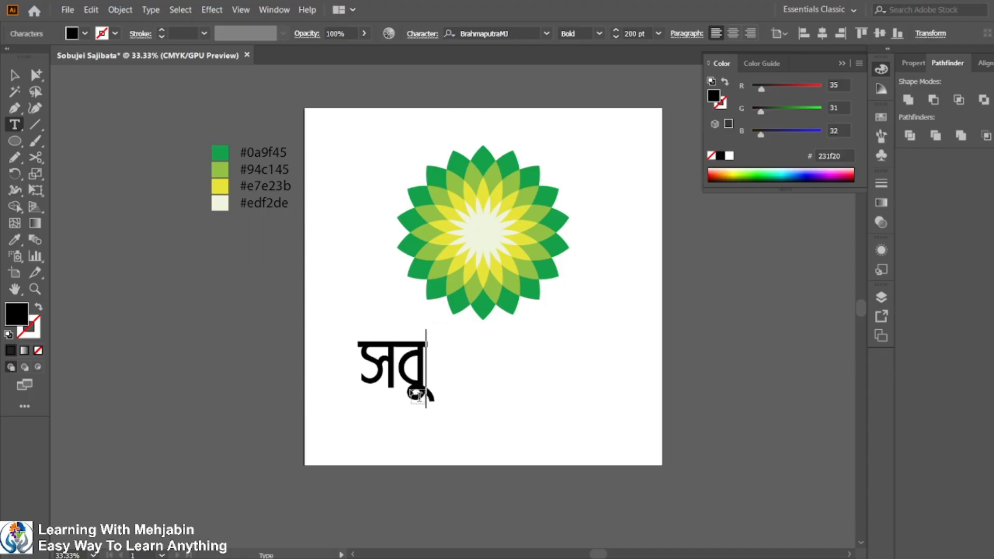
text(জ)
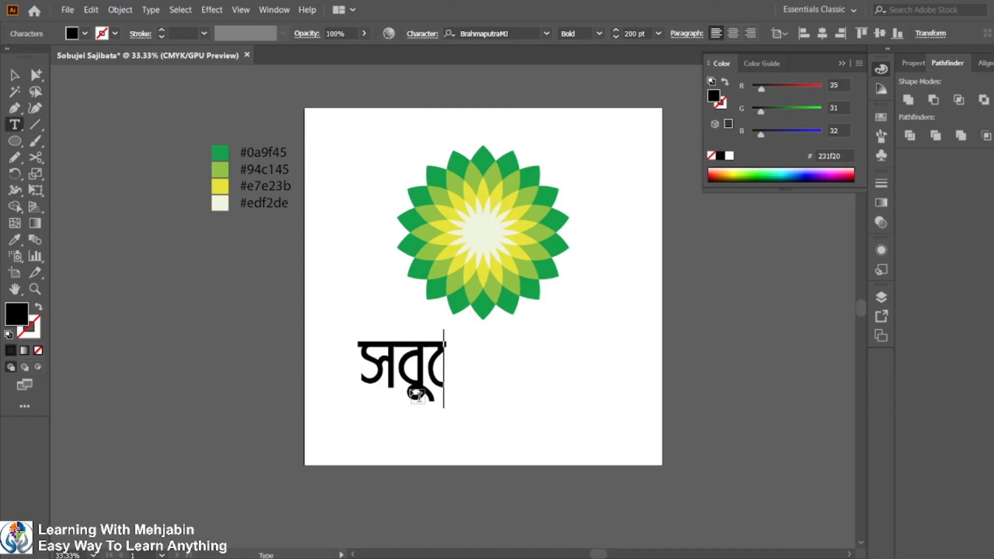
text(ে)
key(BackSpace)
text(গ)
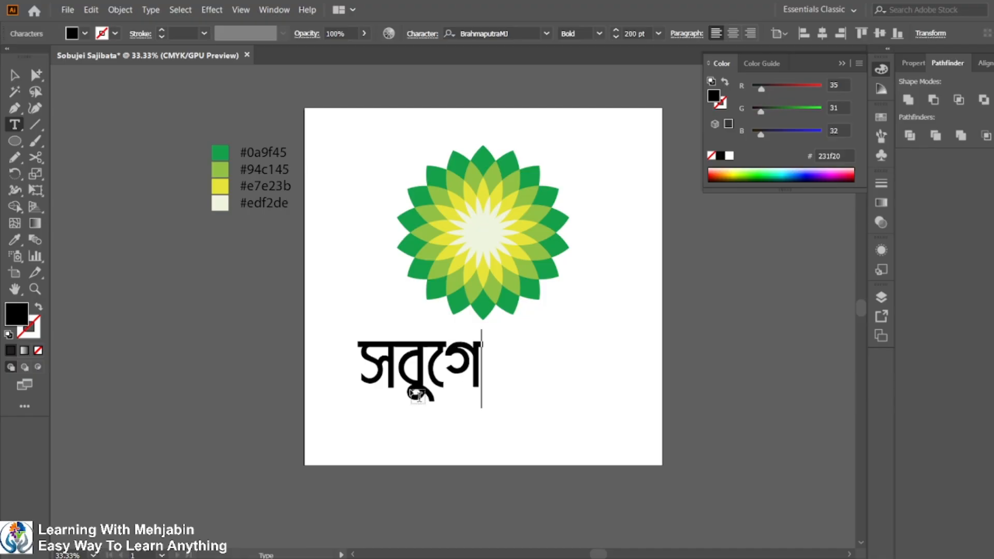
key(BackSpace)
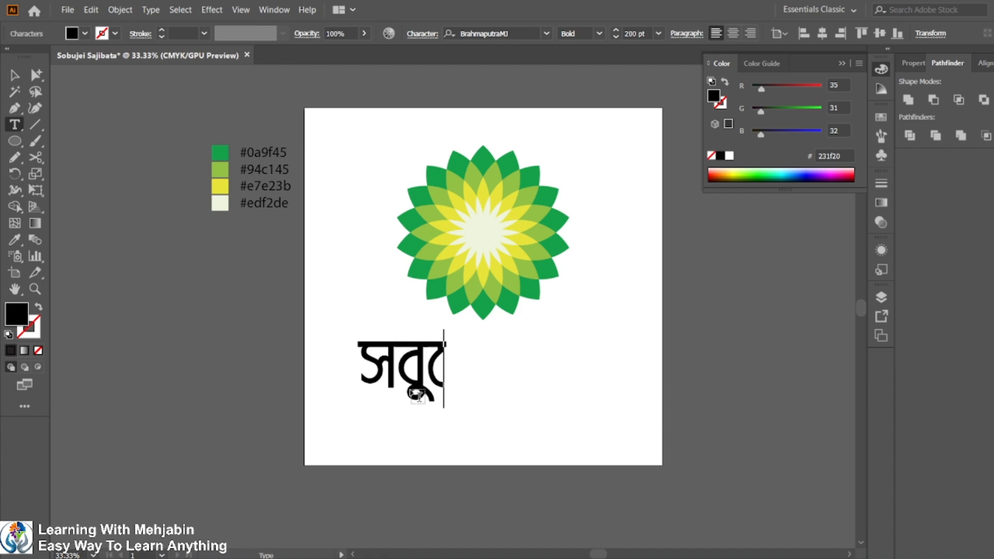
text(জ)
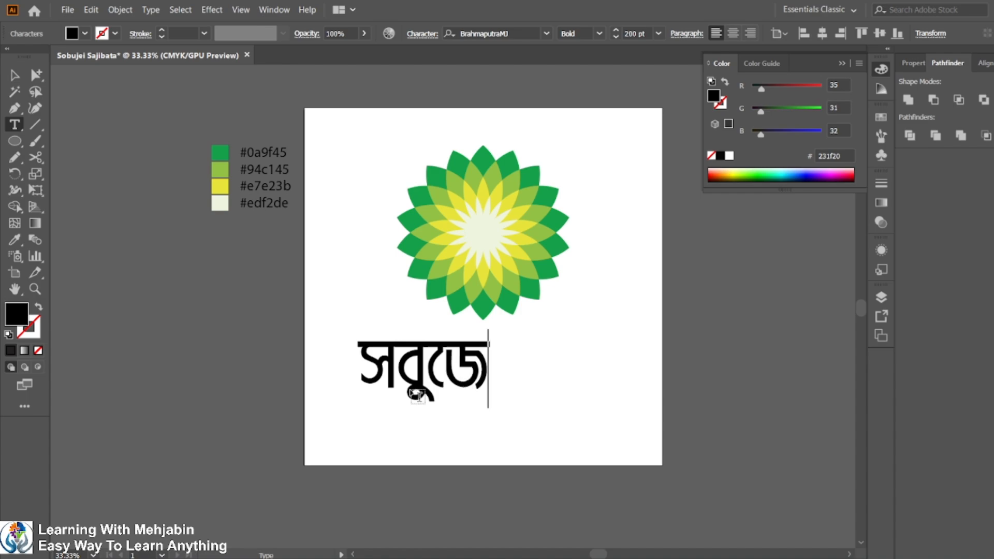
text(্)
text(ই)
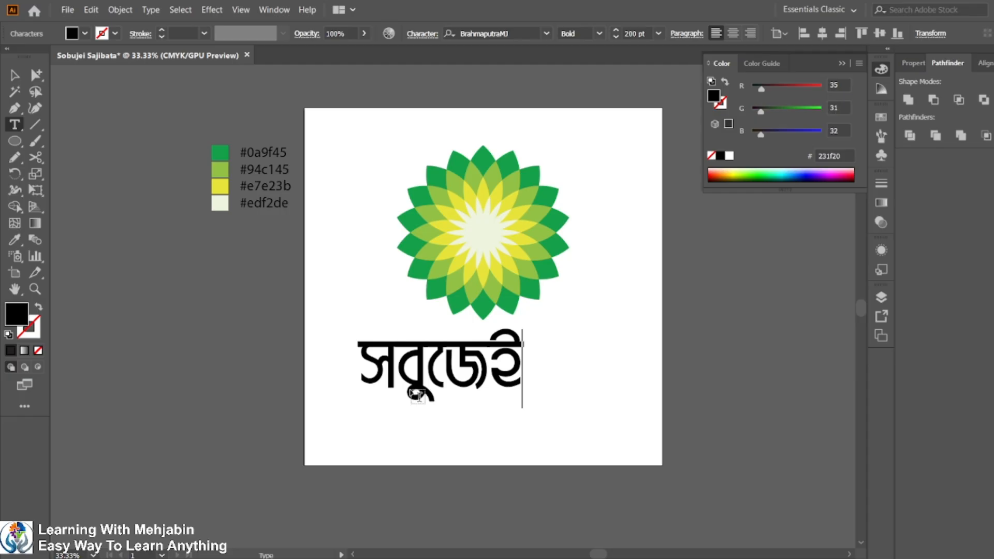
text( স)
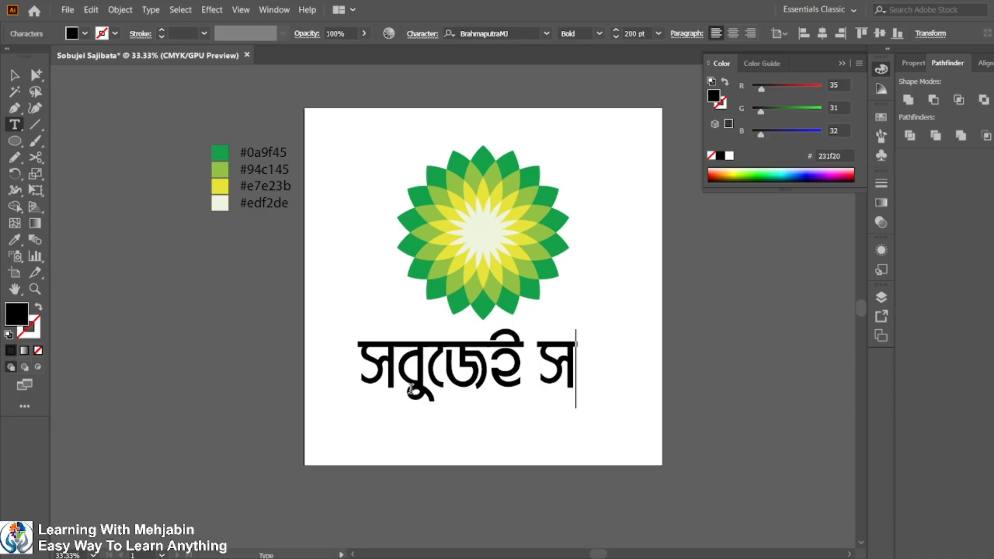
text(ঝ)
Type the second word so the text reads সবুজেই সজীবতা, and leave text editing.
key(BackSpace)
text(জ)
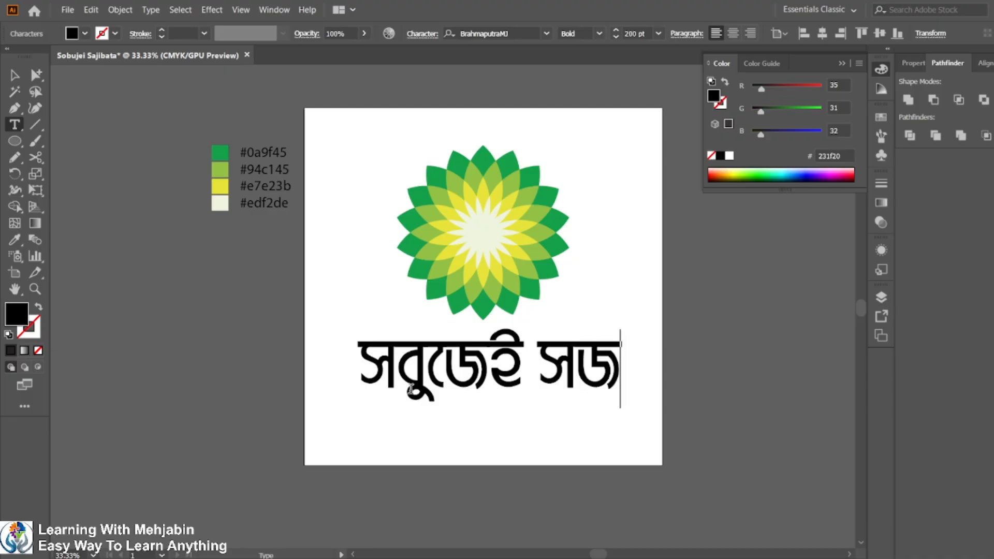
text(ু)
key(BackSpace)
text(ী)
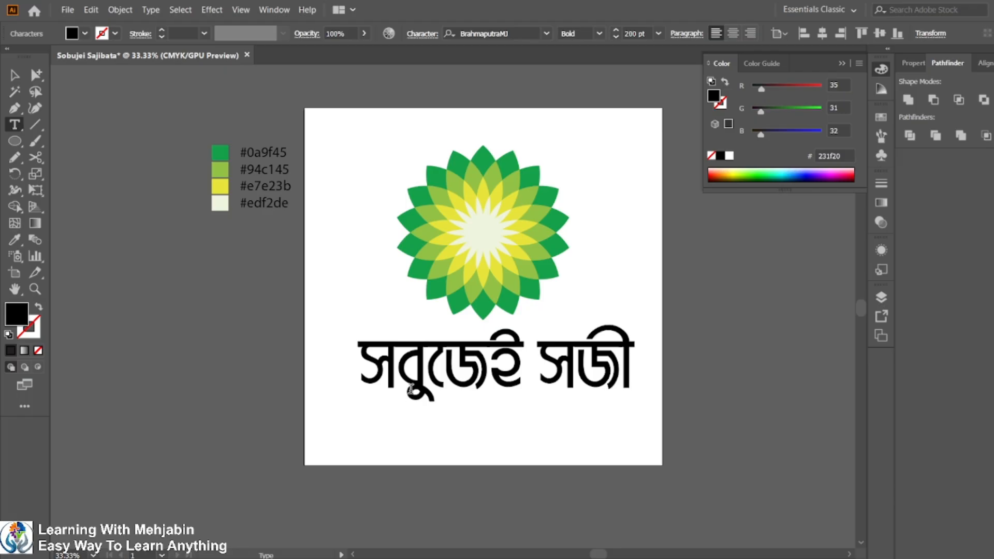
text(স)
key(BackSpace)
text(ব)
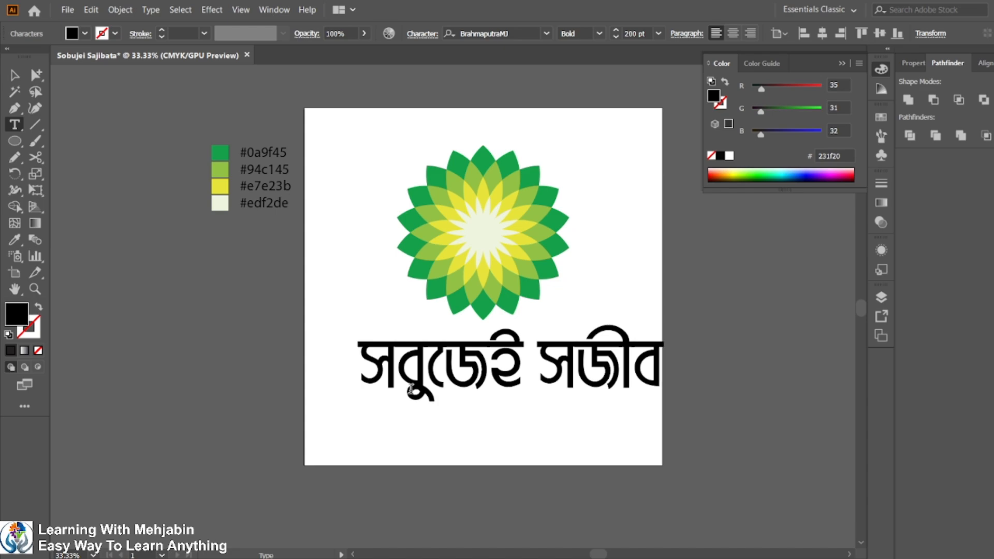
text(ত)
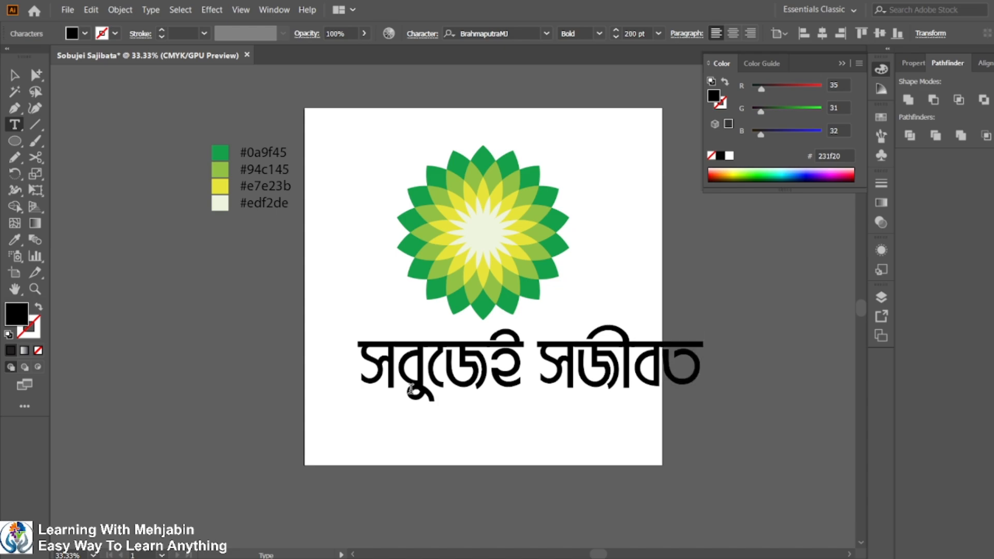
text(া)
click(14, 76)
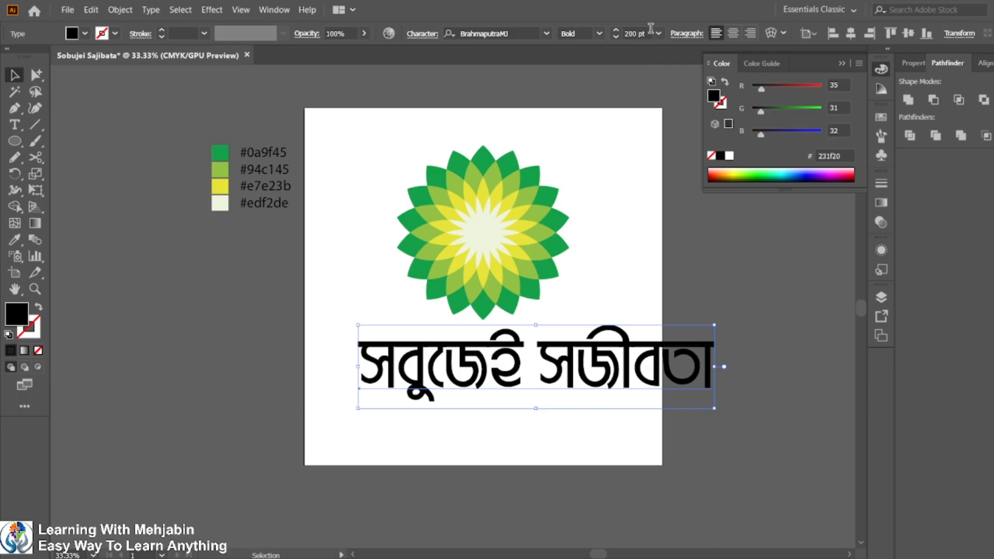
Set the brand name's font size to 150 pt and deselect it.
click(635, 33)
text(1)
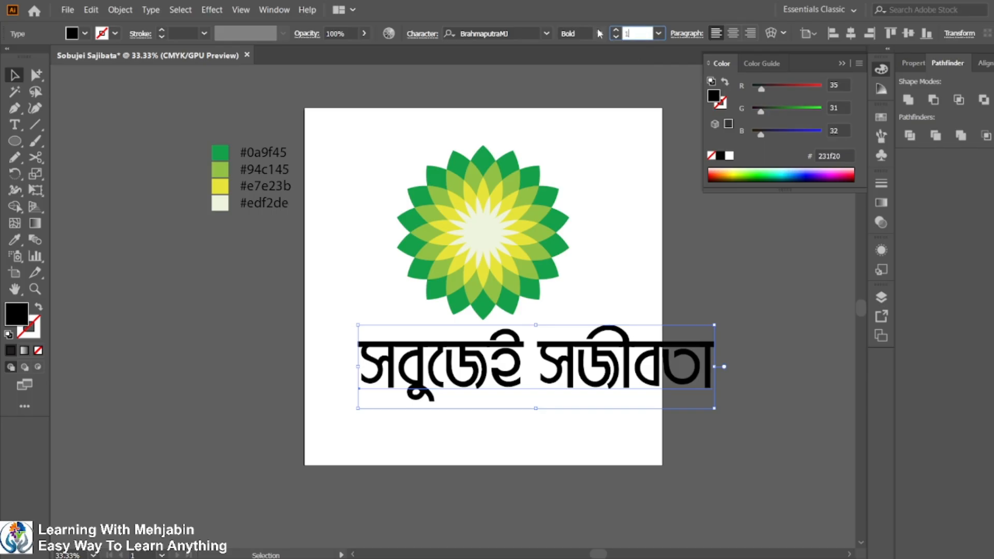
text(50)
key(Return)
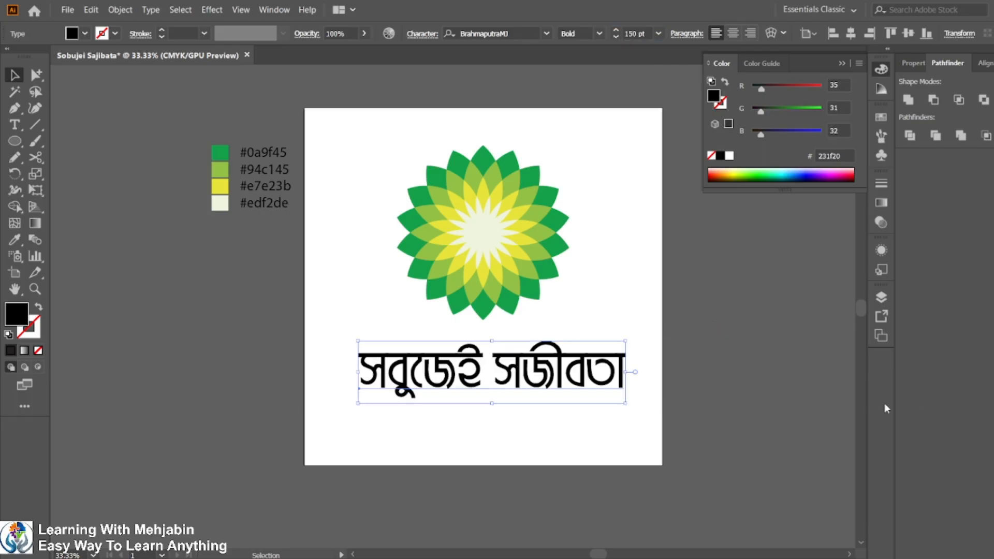
click(743, 424)
mouse_move(724, 556)
click(690, 557)
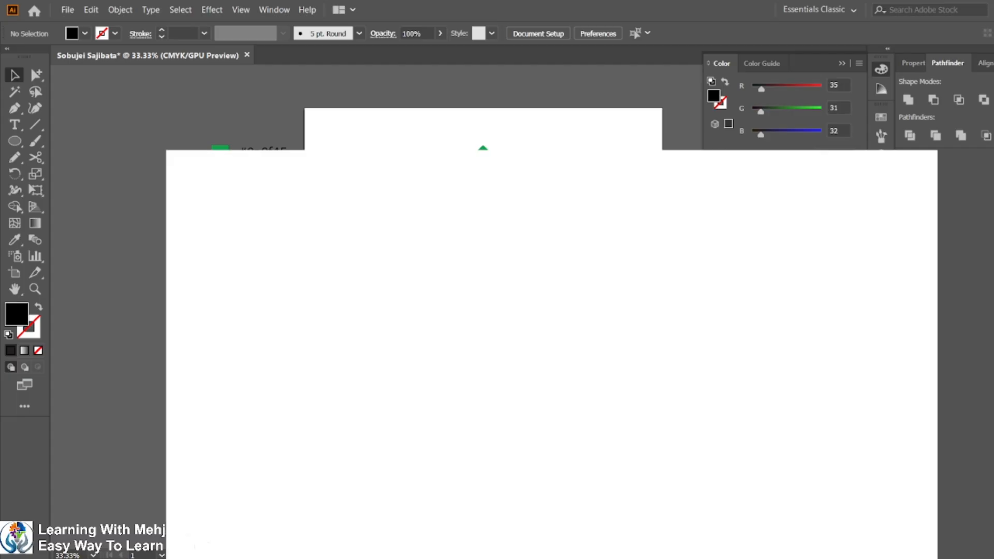
click(690, 556)
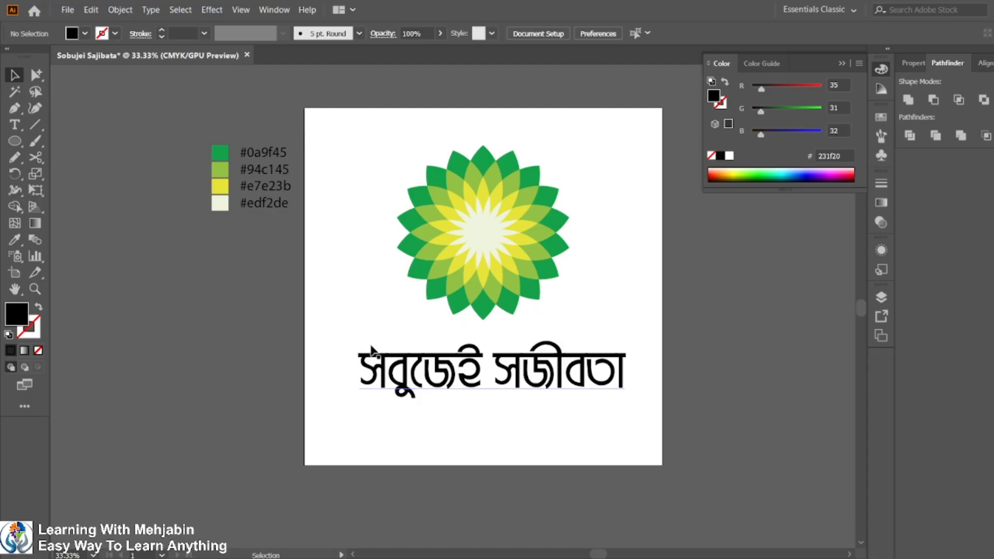
Draw a rectangle across the lower part of the artboard and fill it with #0a9f45 using the Eyedropper.
click(15, 141)
click(50, 142)
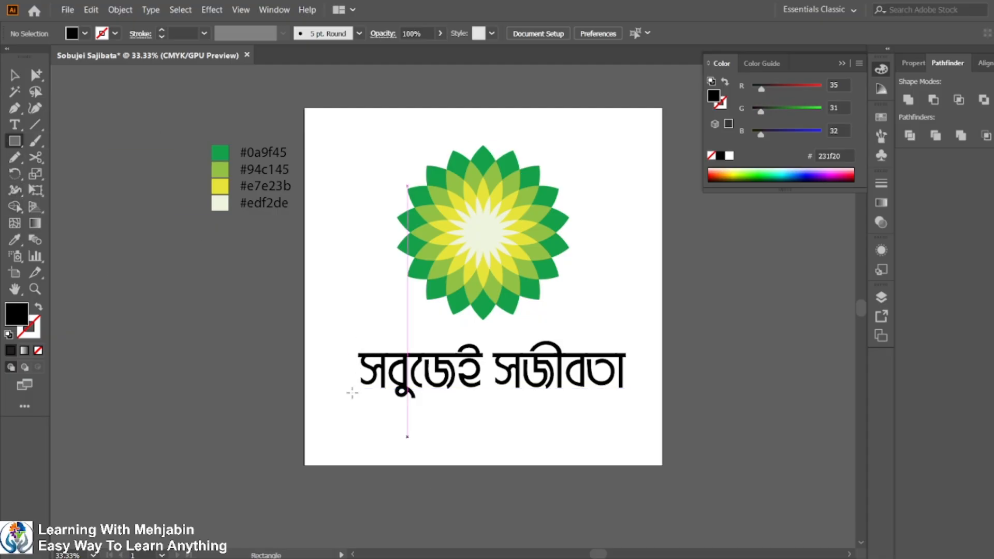
drag(304, 350, 667, 465)
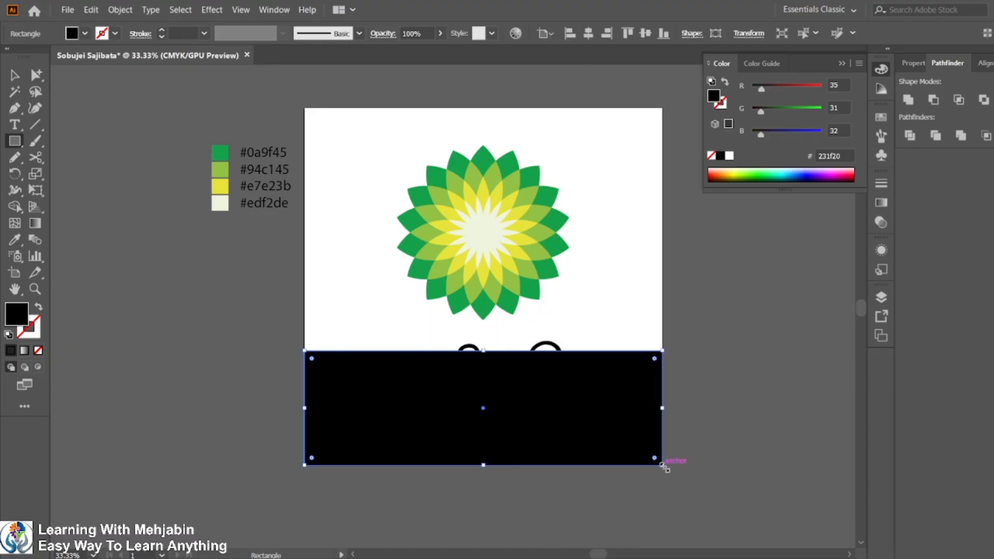
click(14, 239)
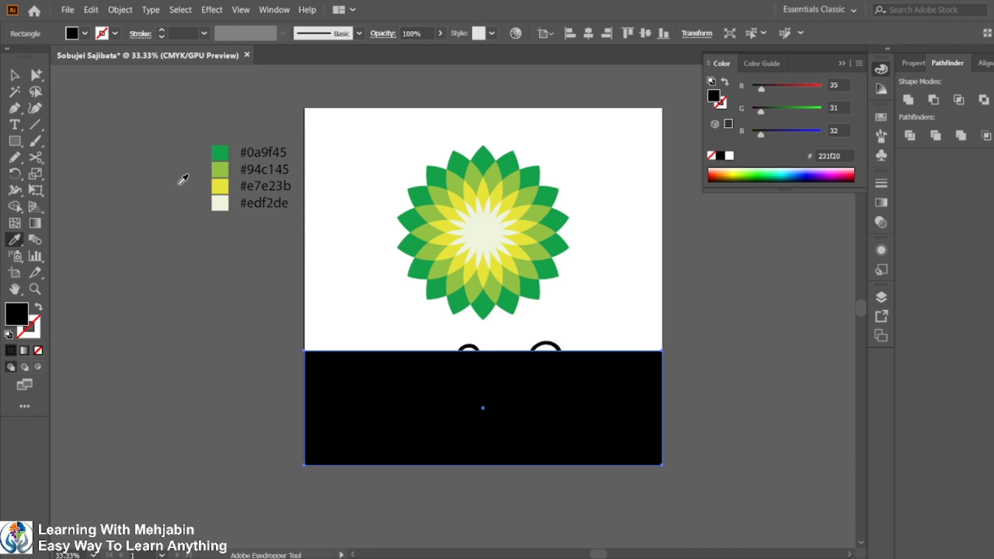
click(218, 153)
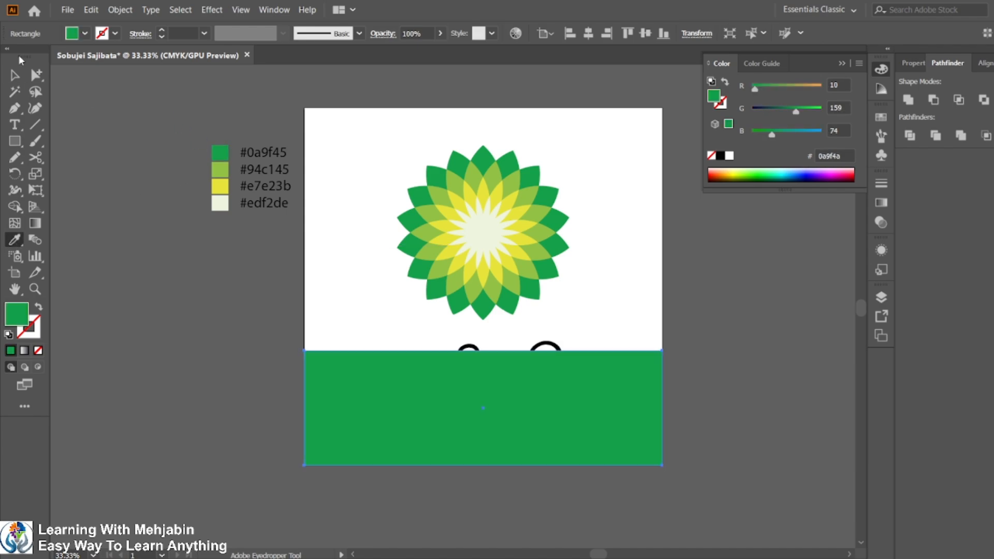
Select the brand name text and bring it to the front, above the green rectangle.
click(16, 75)
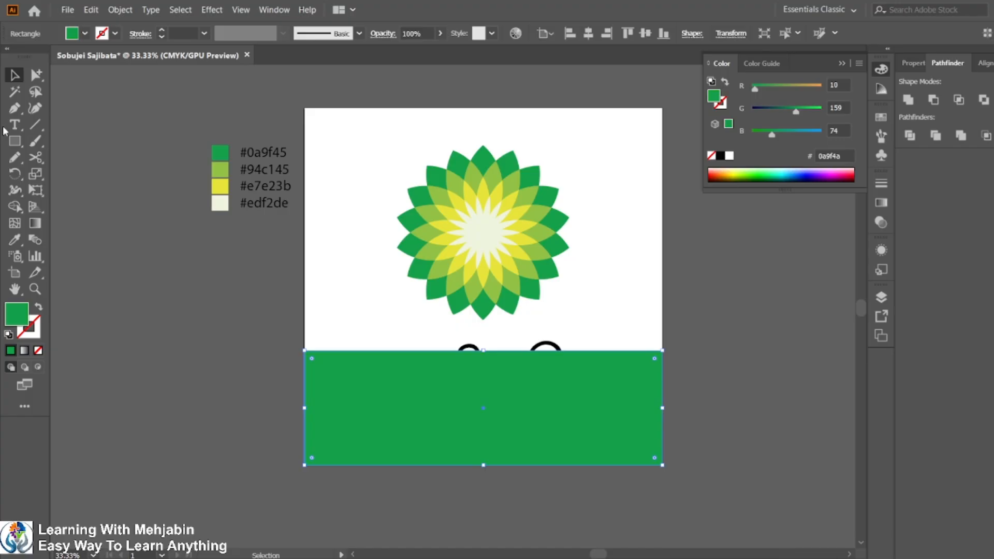
click(469, 347)
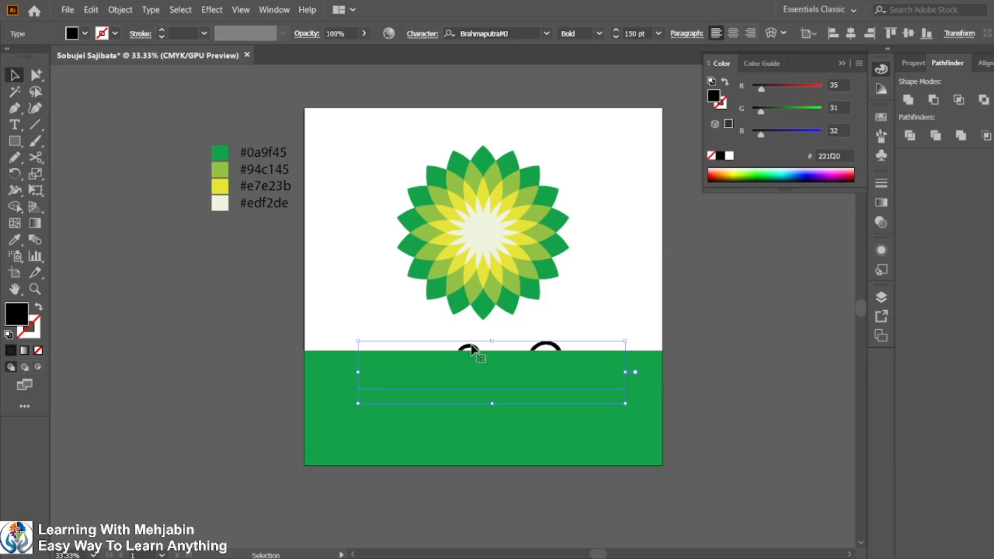
key(ctrl+alt)
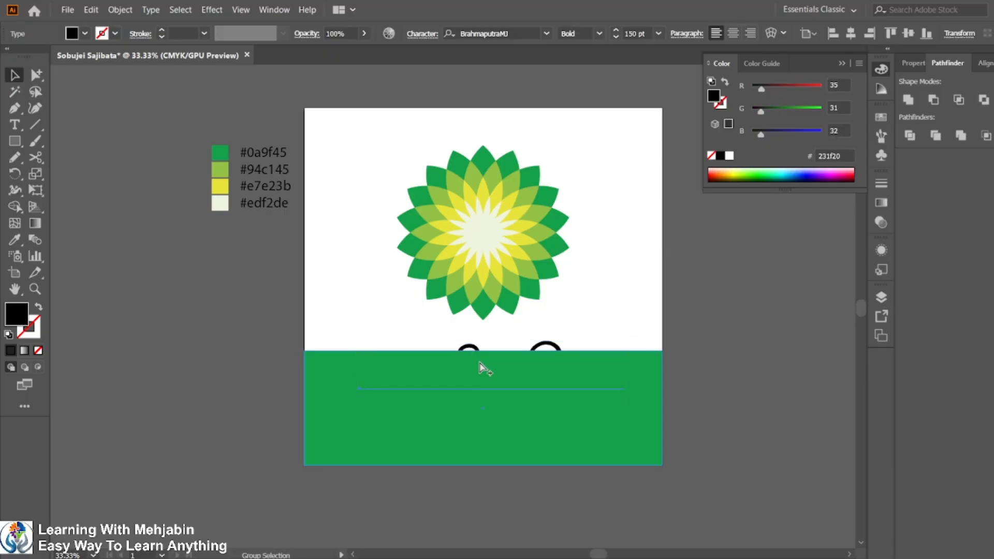
key(ctrl+shift+bracketright)
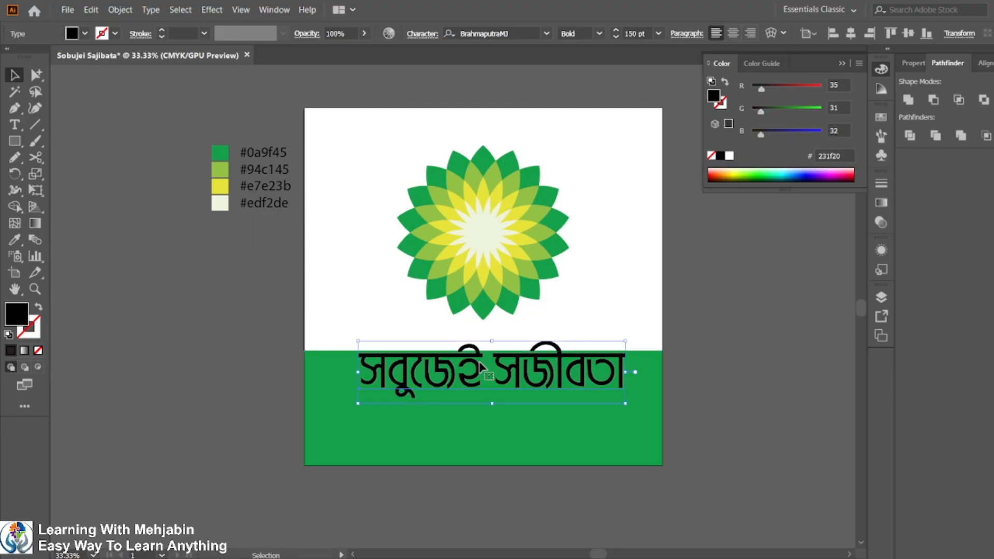
Select the text with the green rectangle and centre them horizontally and vertically.
shift+click(513, 446)
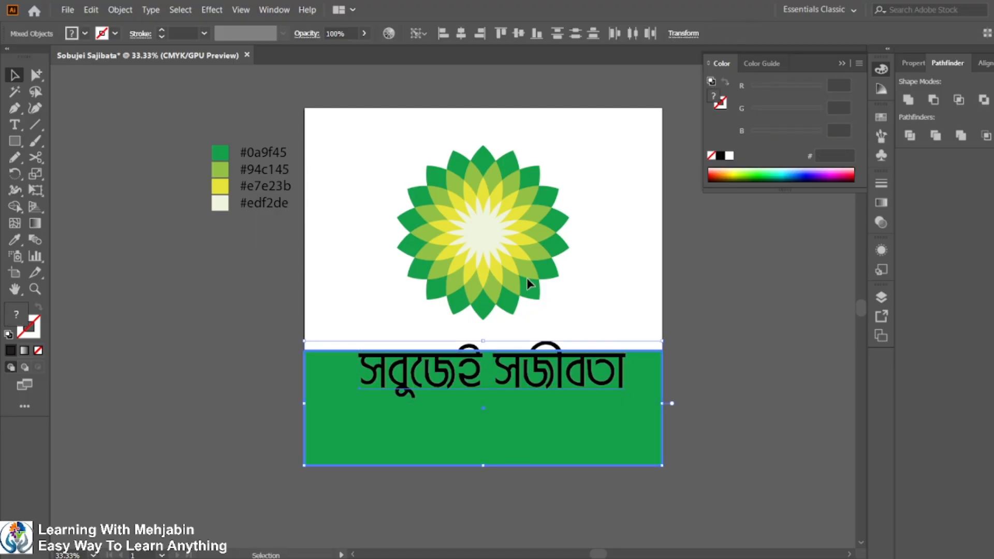
click(466, 34)
click(519, 34)
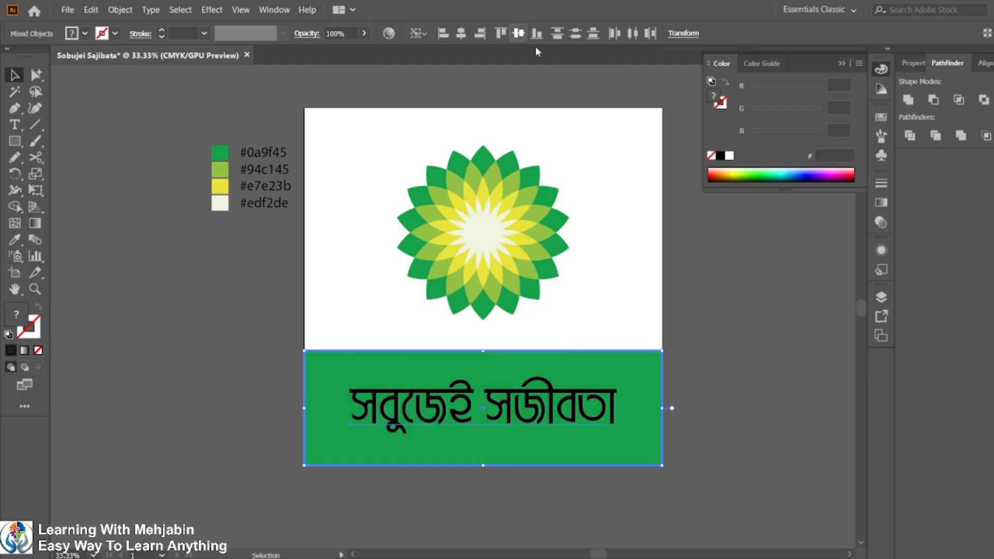
Colour the brand name text #edf2de with the Eyedropper, then deselect.
click(691, 409)
click(558, 423)
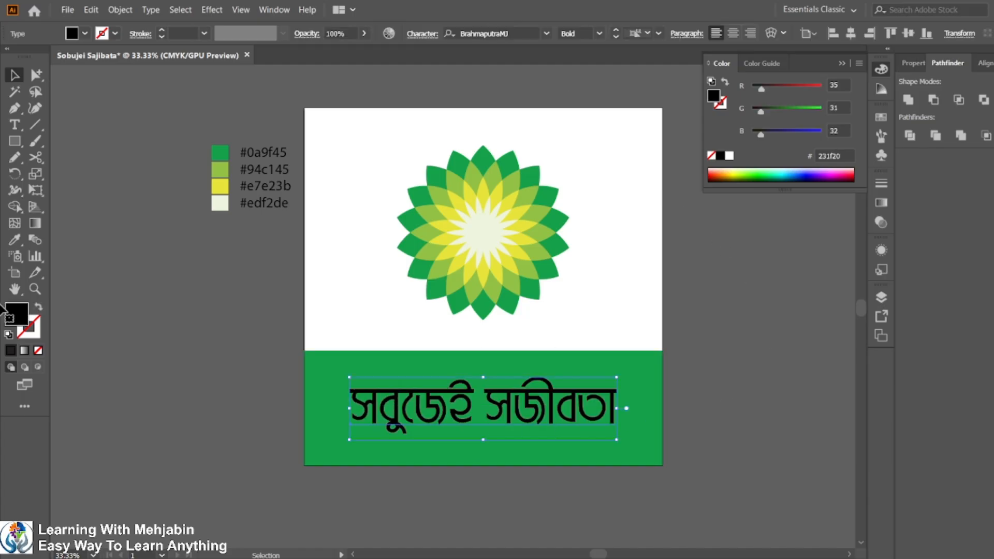
click(15, 239)
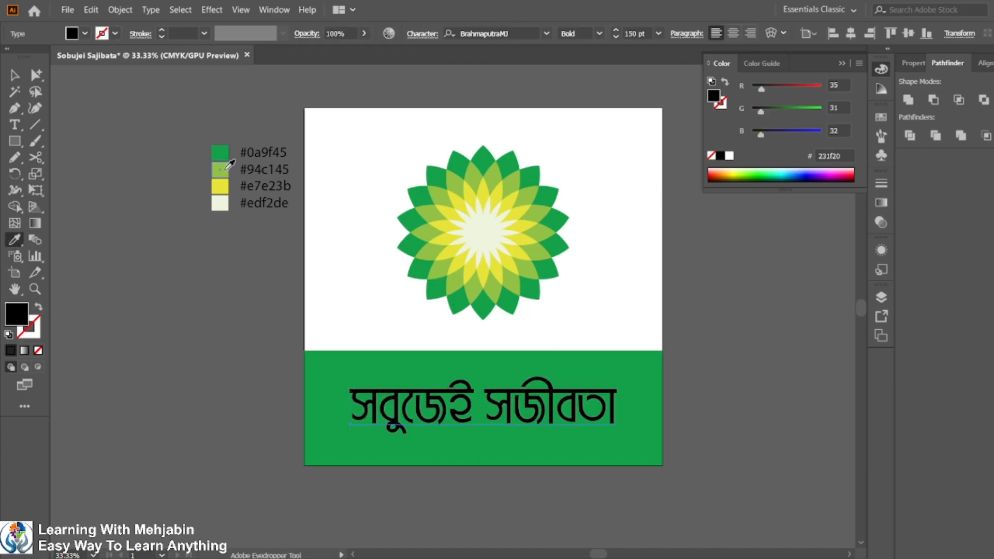
click(225, 169)
click(220, 202)
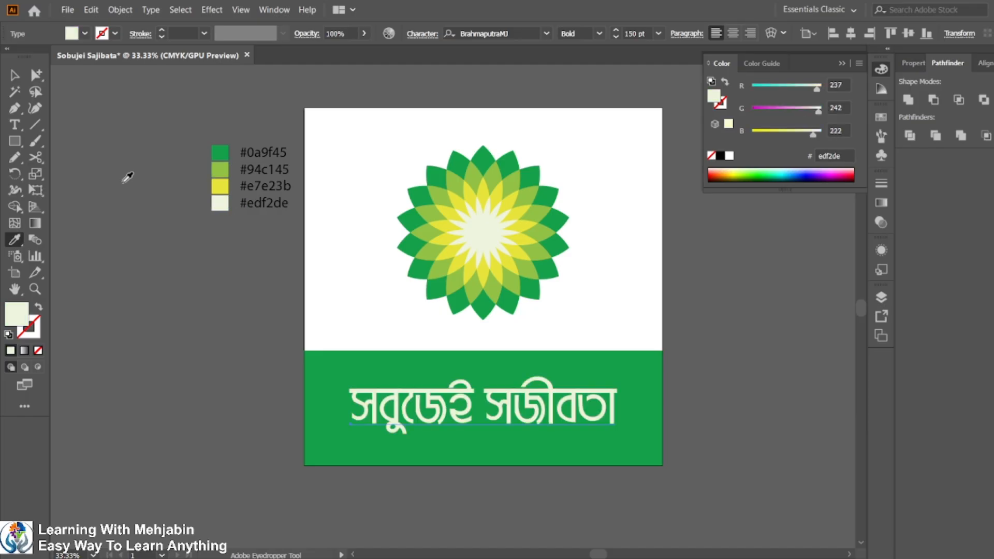
click(15, 76)
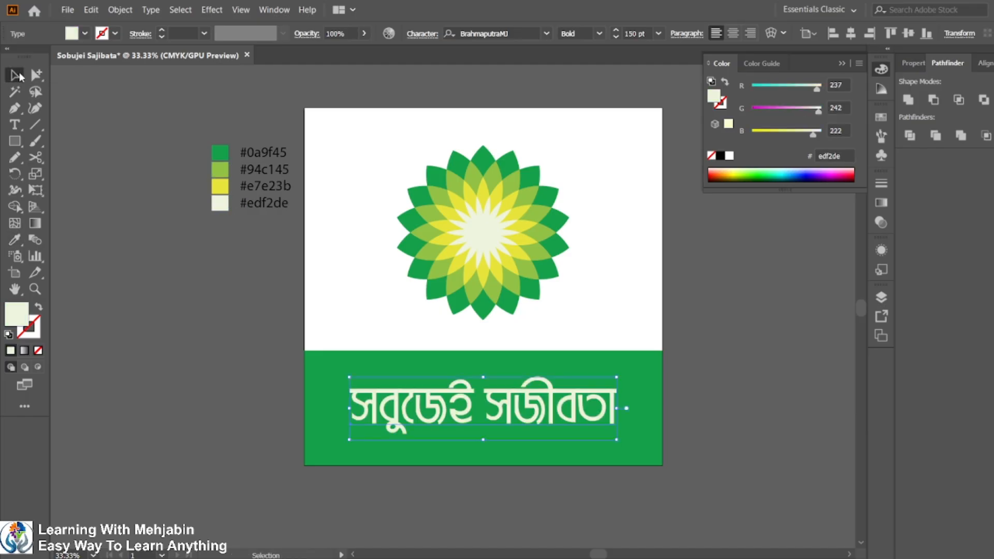
click(759, 421)
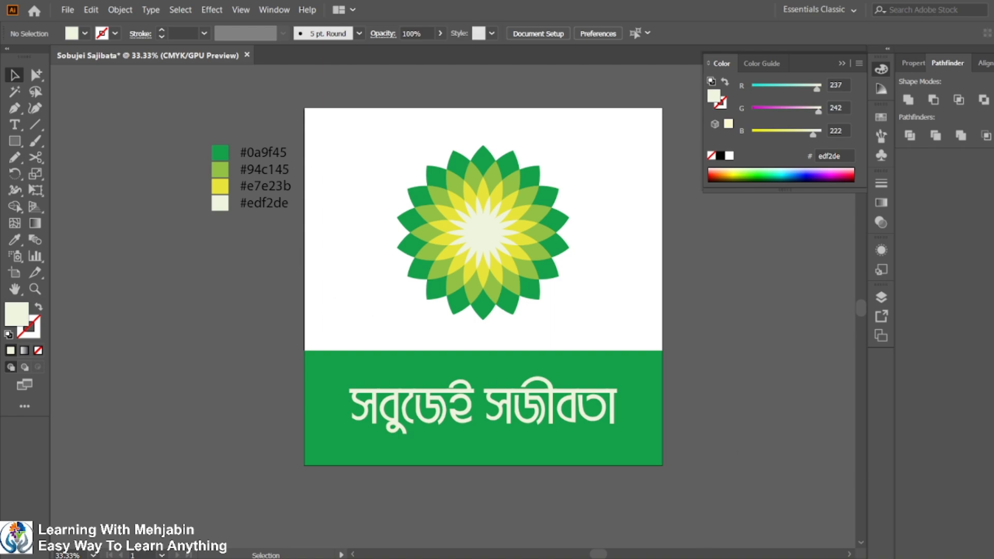
Switch to the reference PDF to compare the logo with the sample design.
click(694, 558)
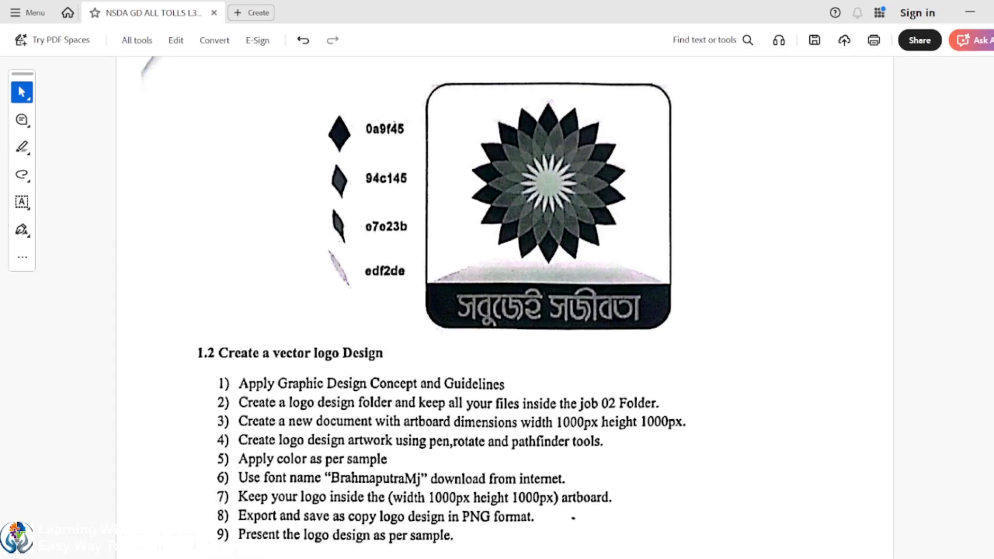
Return to Illustrator and lower the green band's top edge slightly to make the band shorter.
click(694, 558)
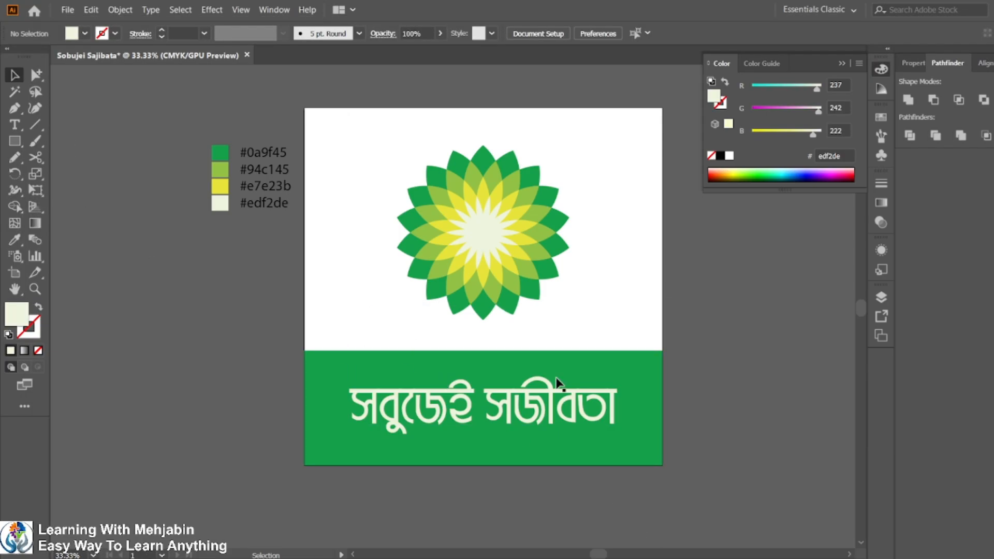
click(507, 363)
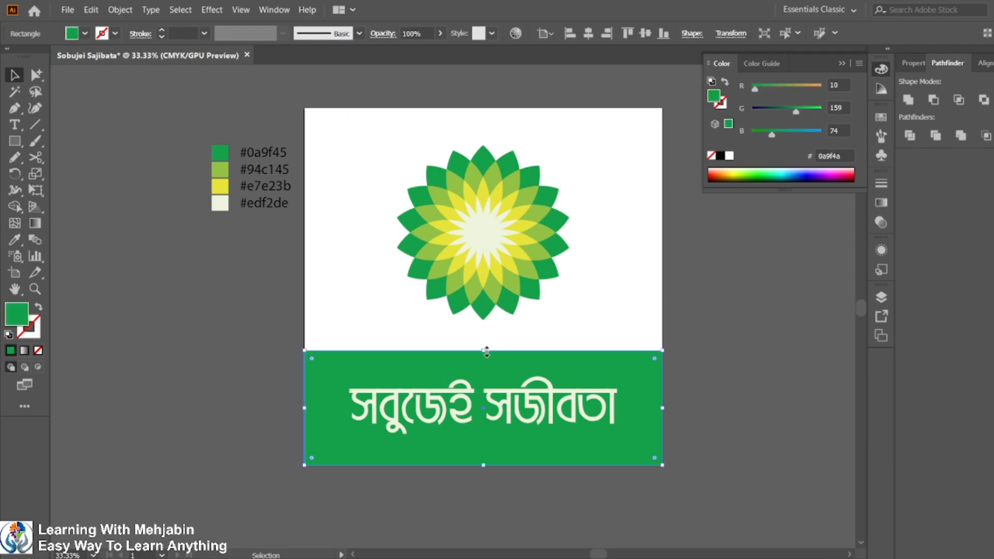
drag(486, 351, 486, 361)
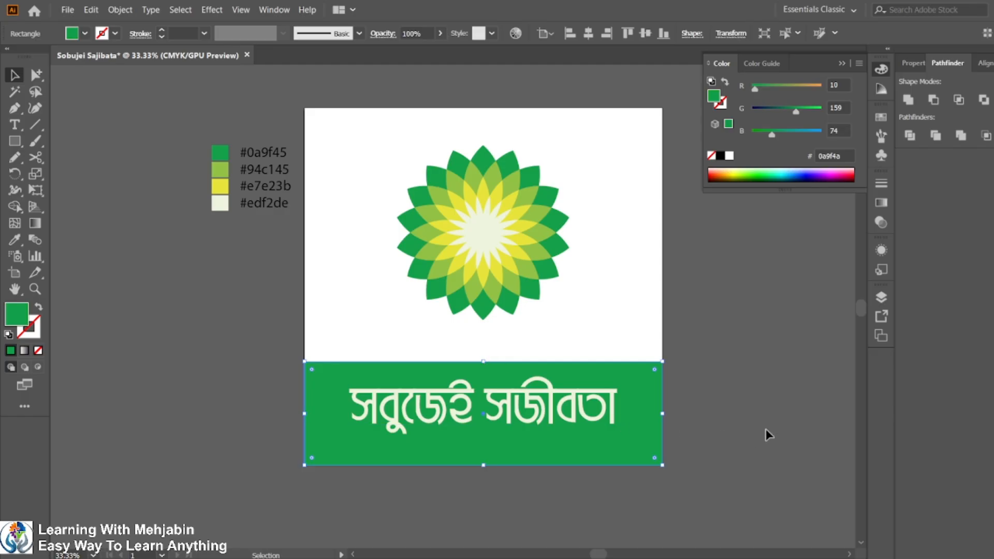
Select the green band with the brand name text and centre them vertically again, then deselect.
click(523, 487)
drag(493, 487, 532, 392)
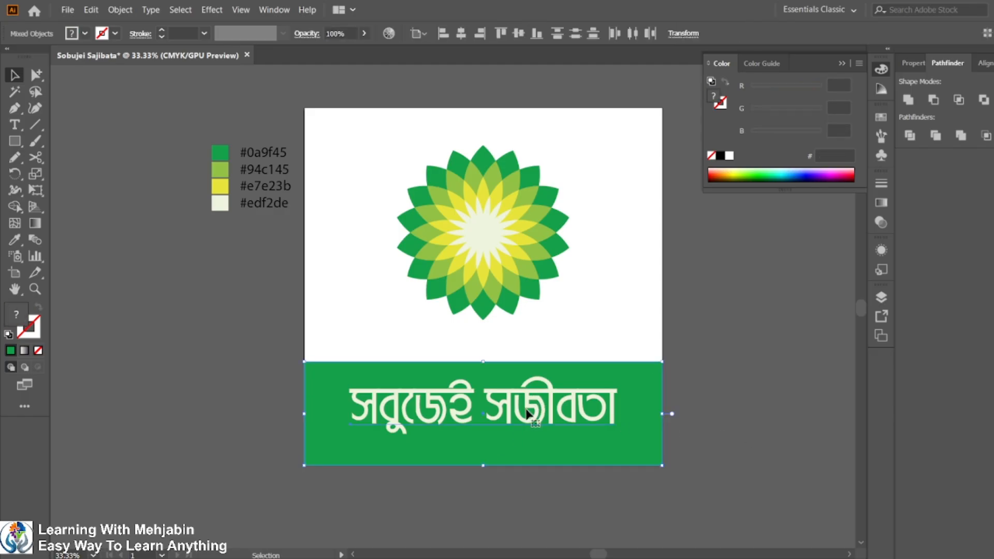
click(531, 446)
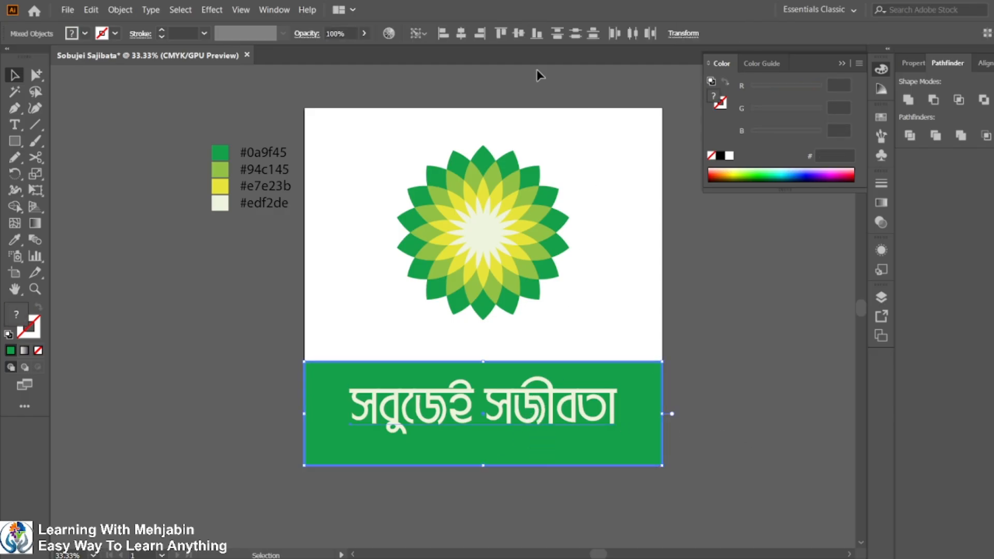
click(537, 33)
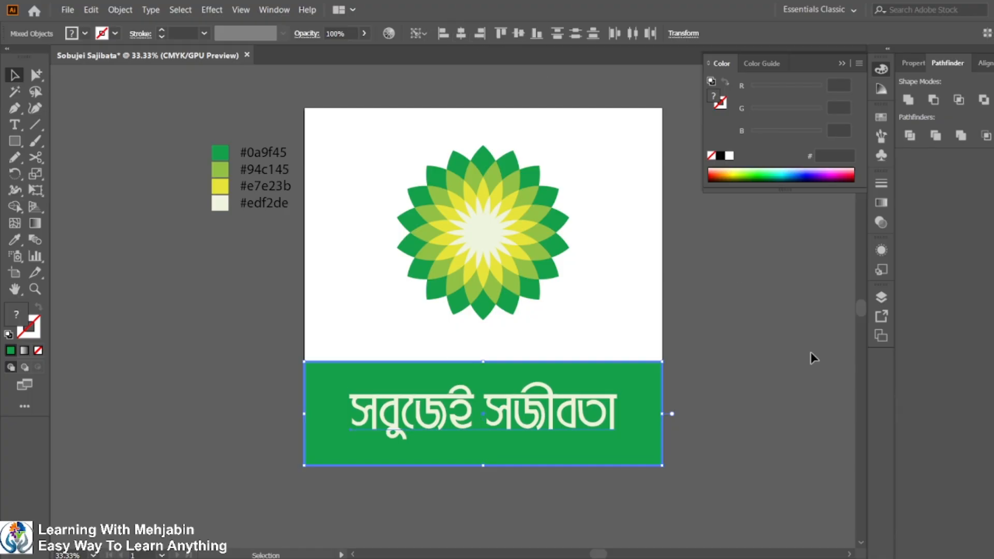
click(812, 357)
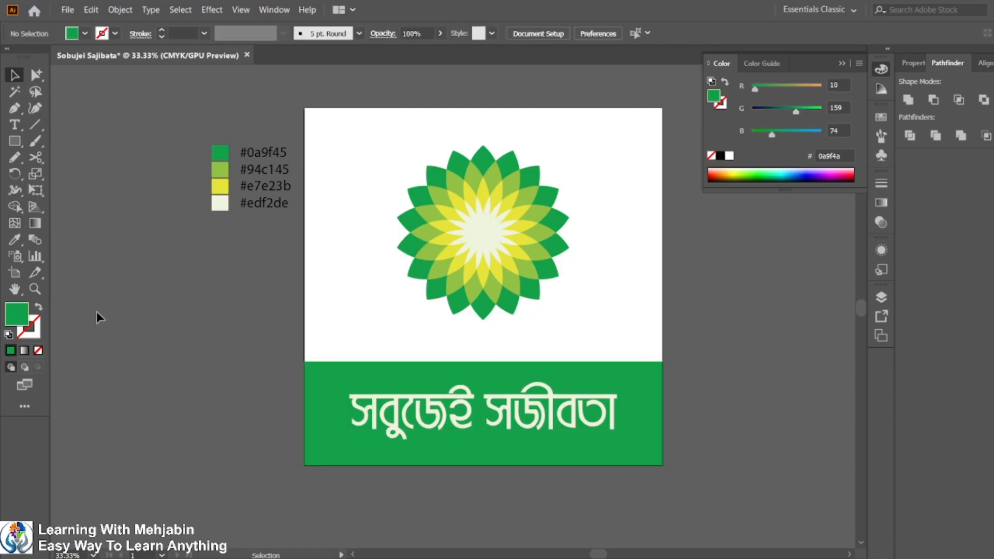
Duplicate the green band and place the copy directly above it, overlapping the flower's lower part.
click(19, 116)
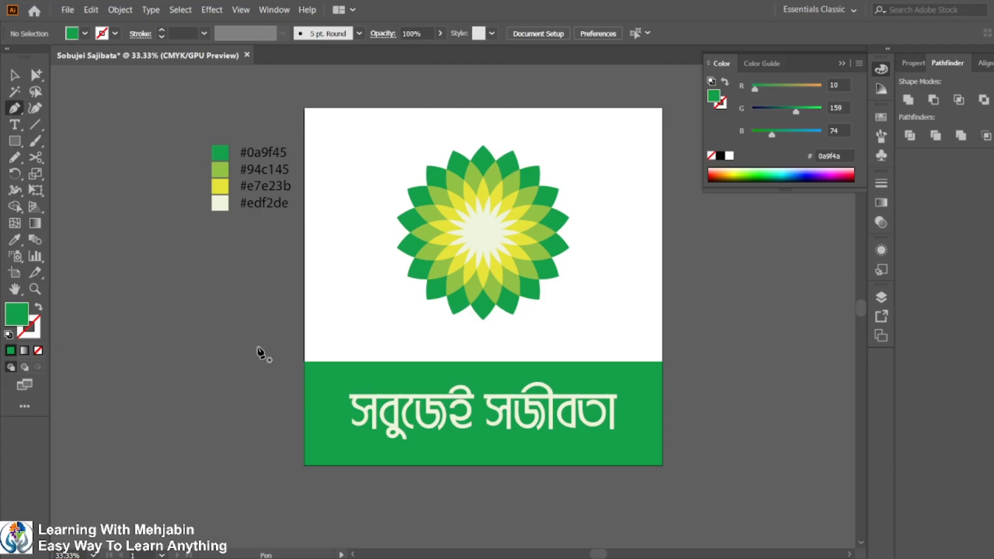
click(14, 75)
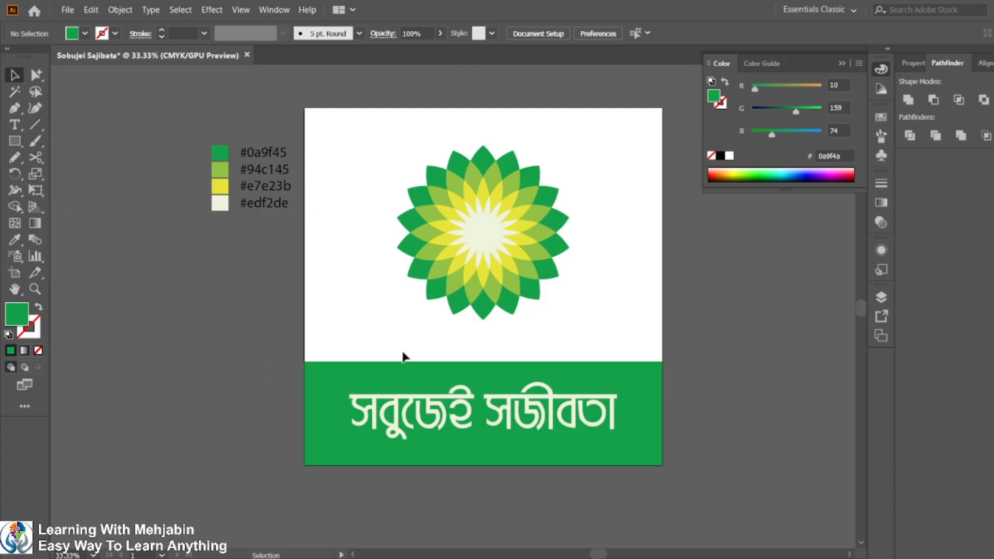
click(464, 373)
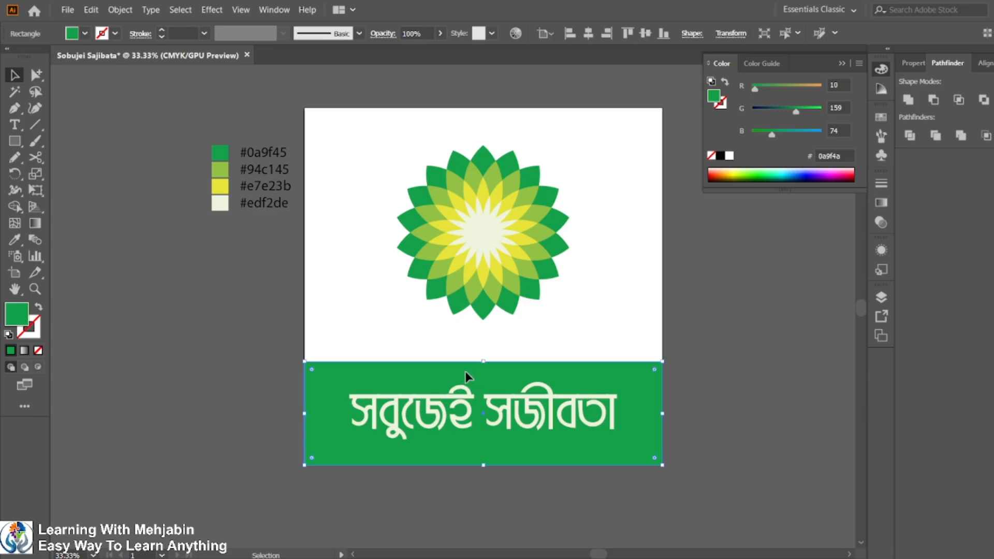
drag(464, 374, 468, 273)
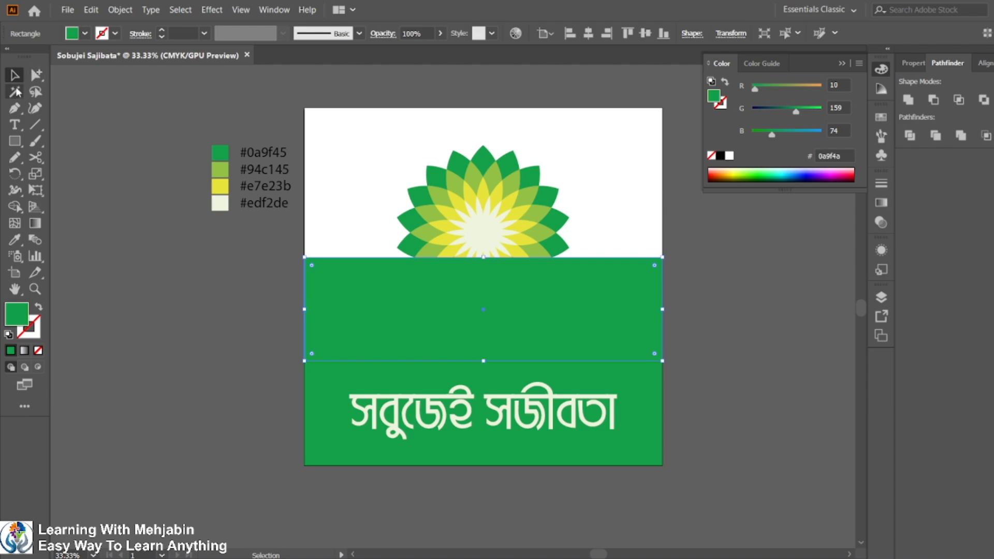
Taper the copied band into a trapezoid with Free Transform's Perspective Distort, narrowing its top edge.
click(35, 190)
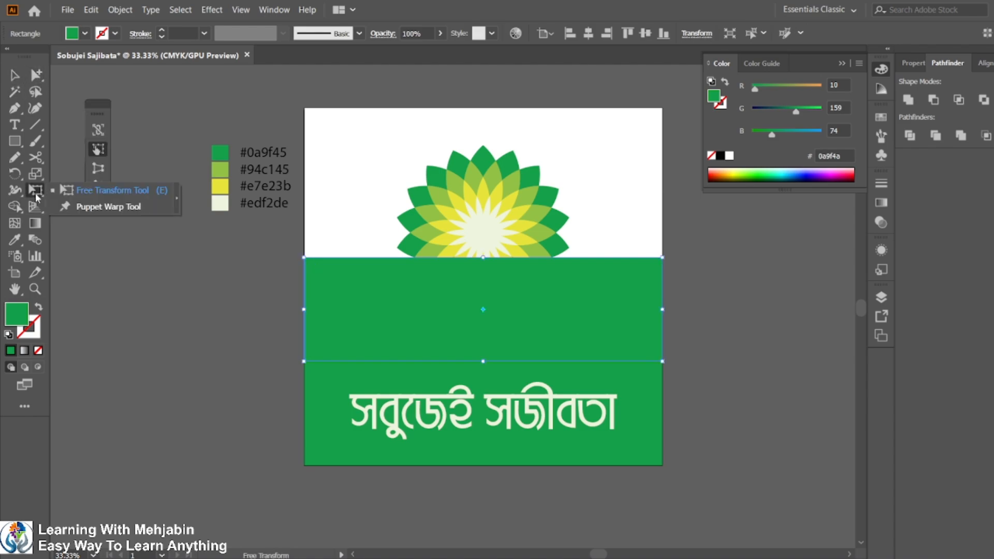
click(98, 168)
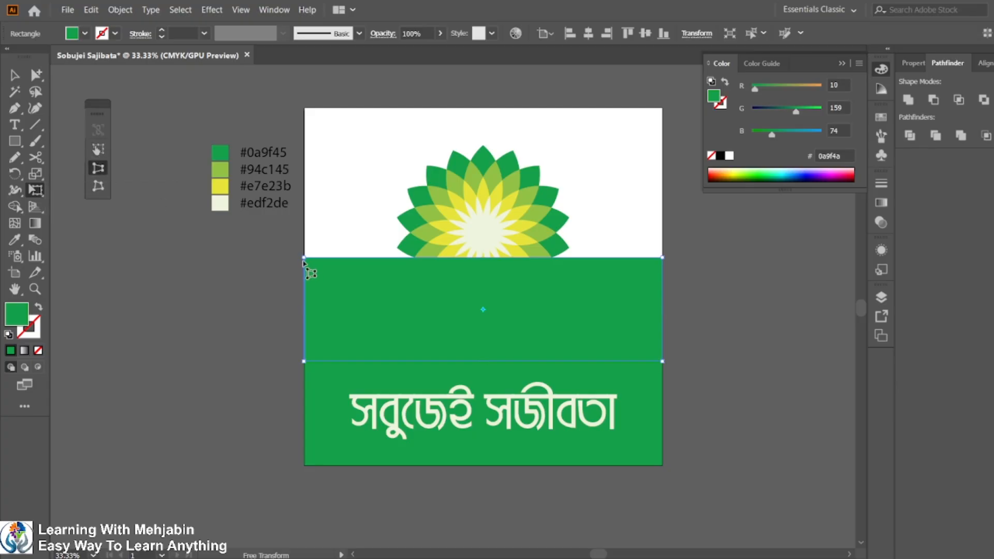
drag(304, 258, 425, 259)
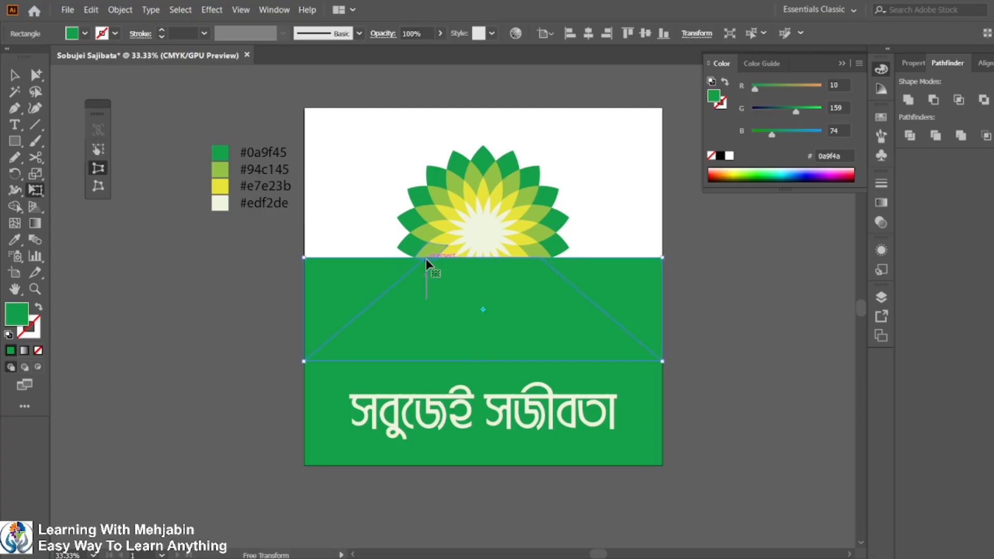
click(99, 172)
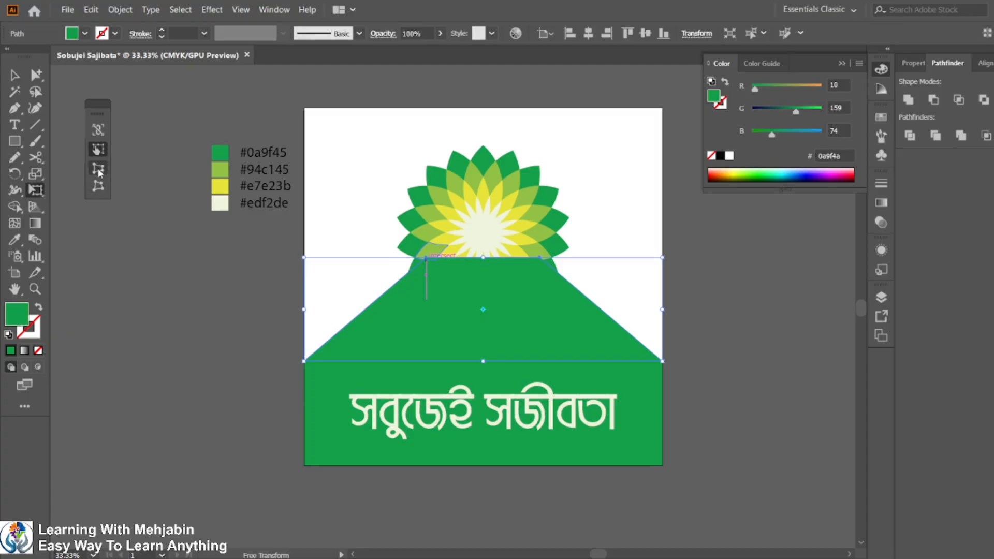
click(15, 75)
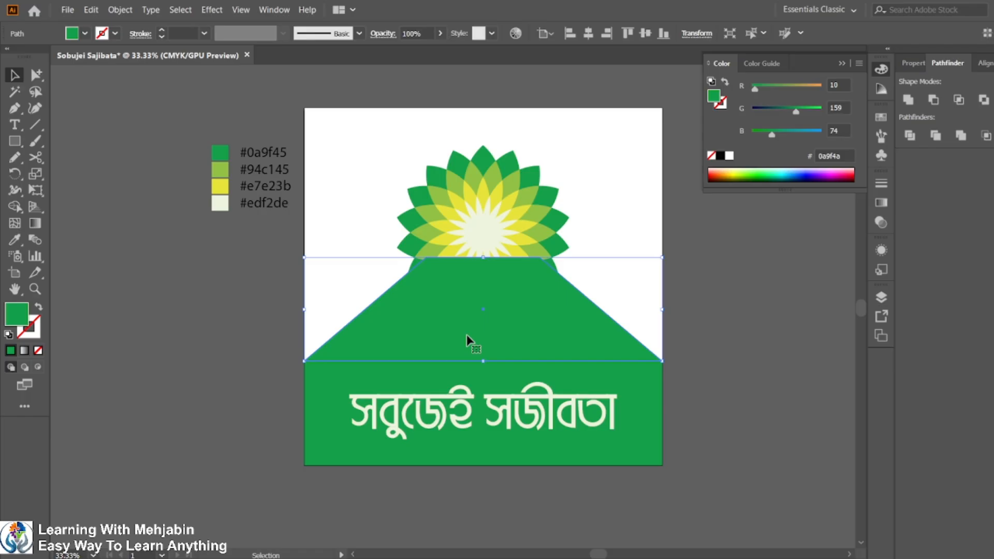
Fill the trapezoid with a linear gradient and set its first stop to #0a9f45 with the Eyedropper.
click(24, 351)
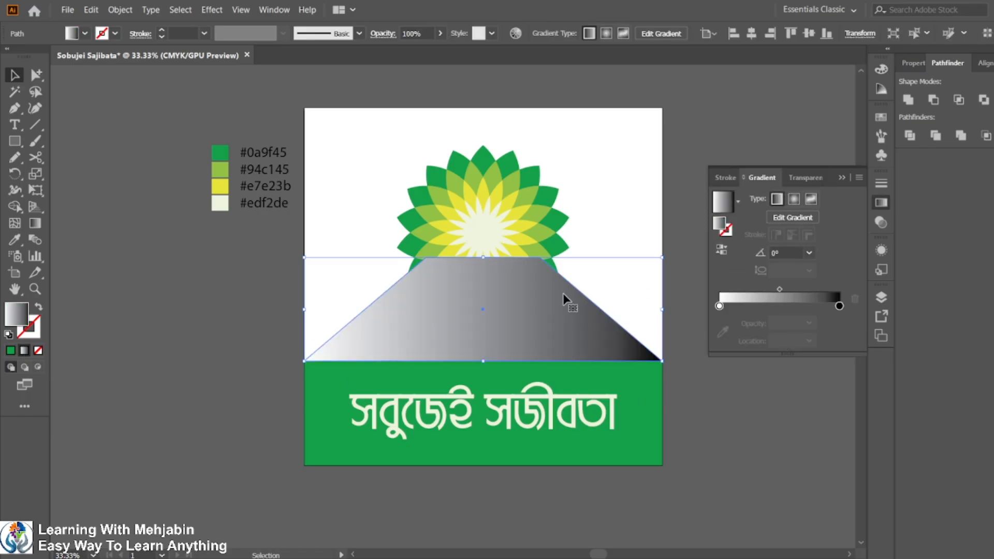
double_click(719, 306)
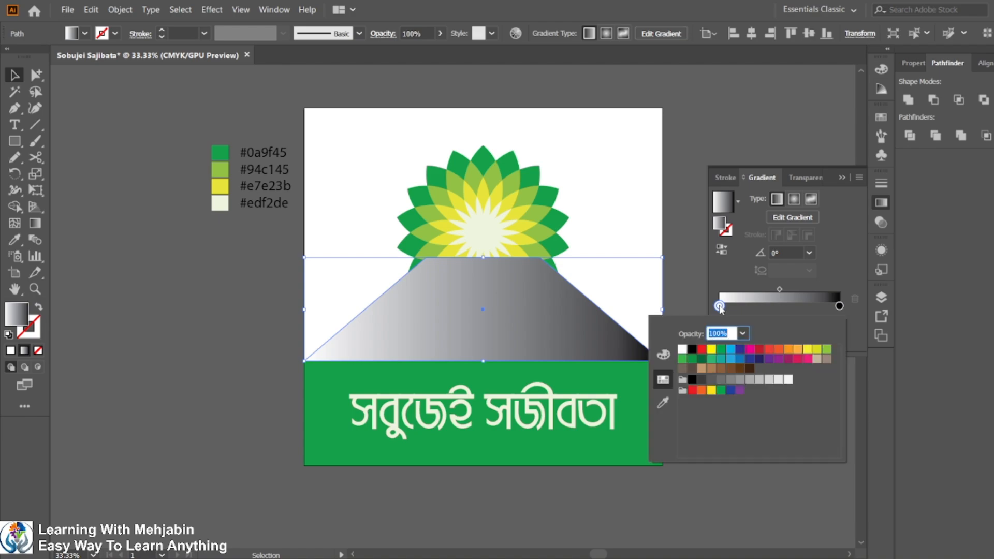
click(663, 402)
click(219, 152)
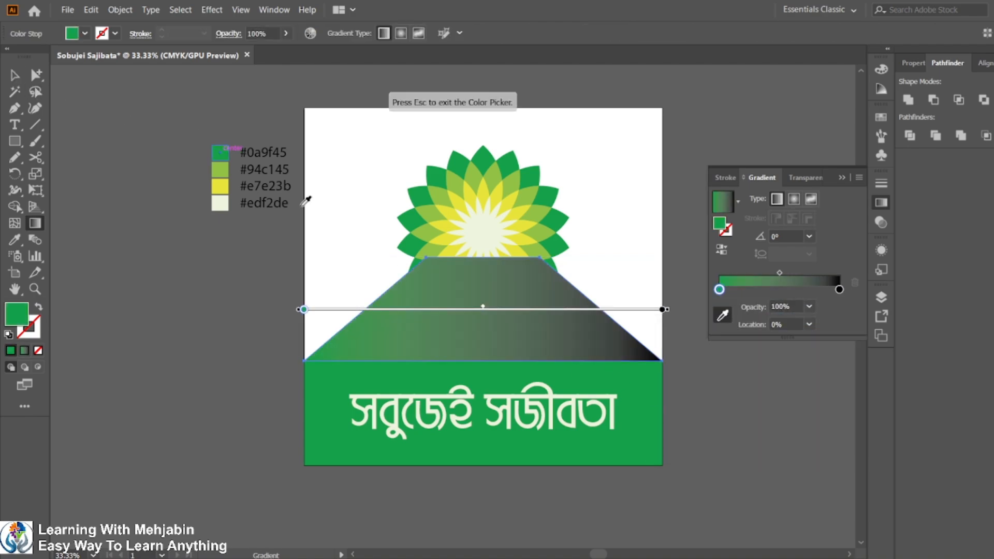
key(Escape)
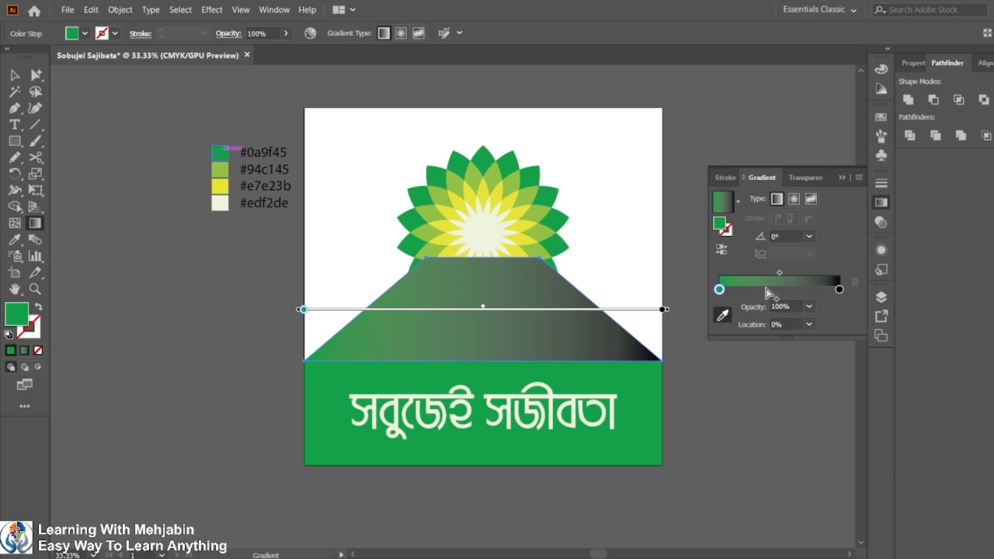
Add gradient stops coloured #94c145 and #e7e23b, and set the end stop to #edf2de.
click(765, 290)
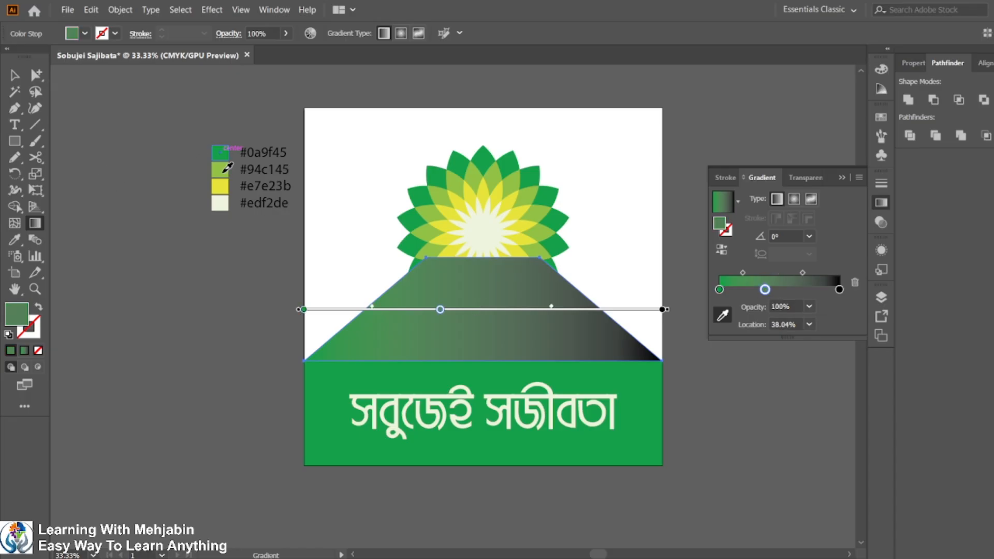
click(224, 171)
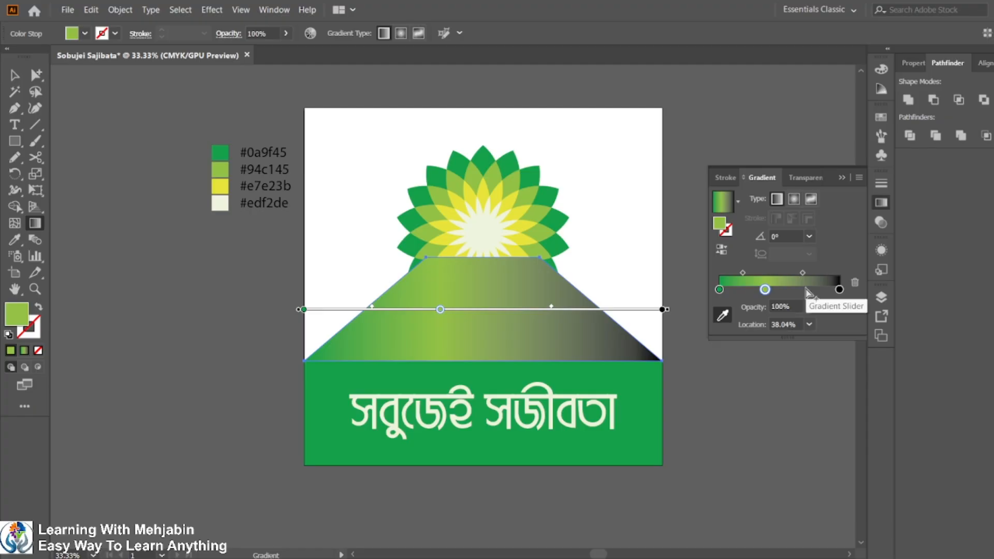
click(806, 290)
click(226, 184)
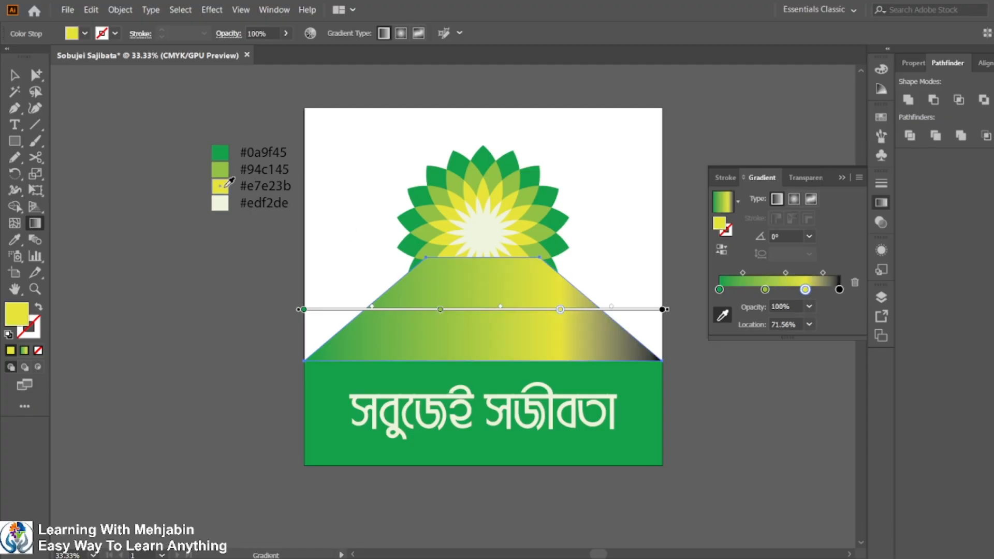
click(839, 289)
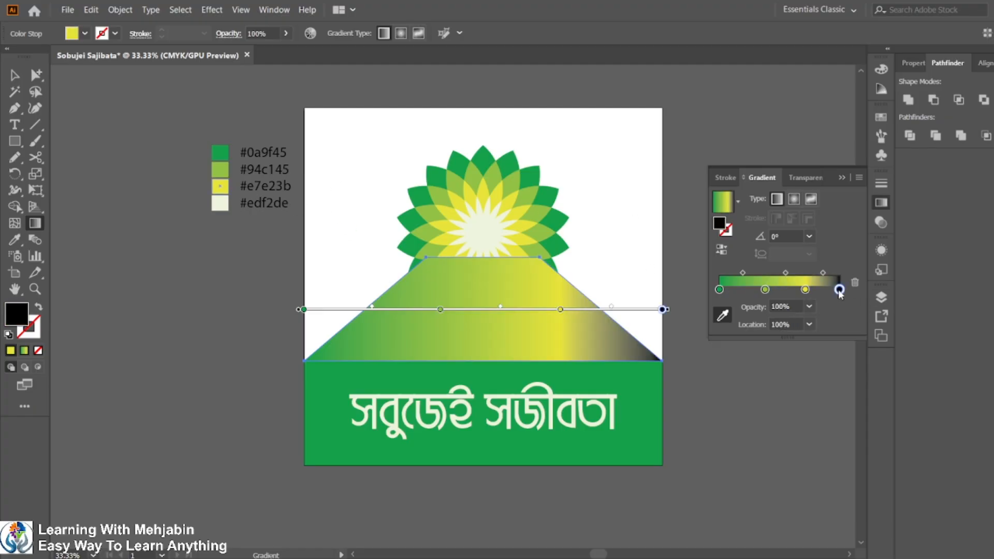
click(217, 206)
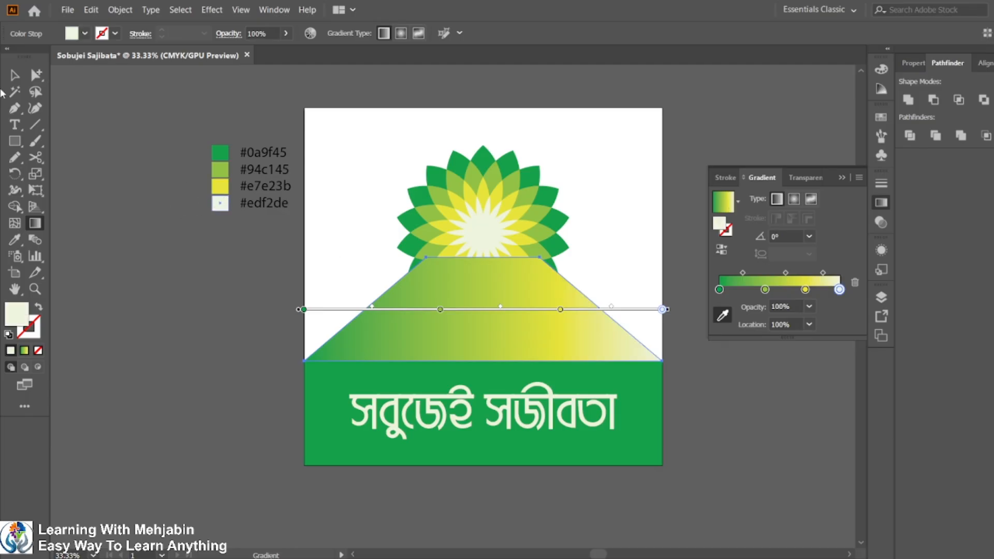
click(14, 75)
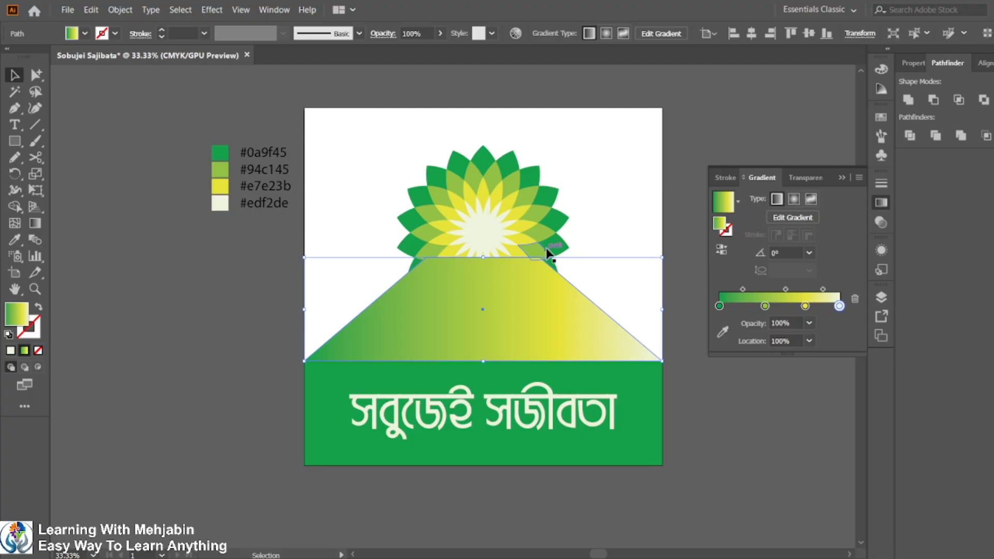
Send the gradient trapezoid behind the flower and set its gradient angle to 90°.
key(ctrl)
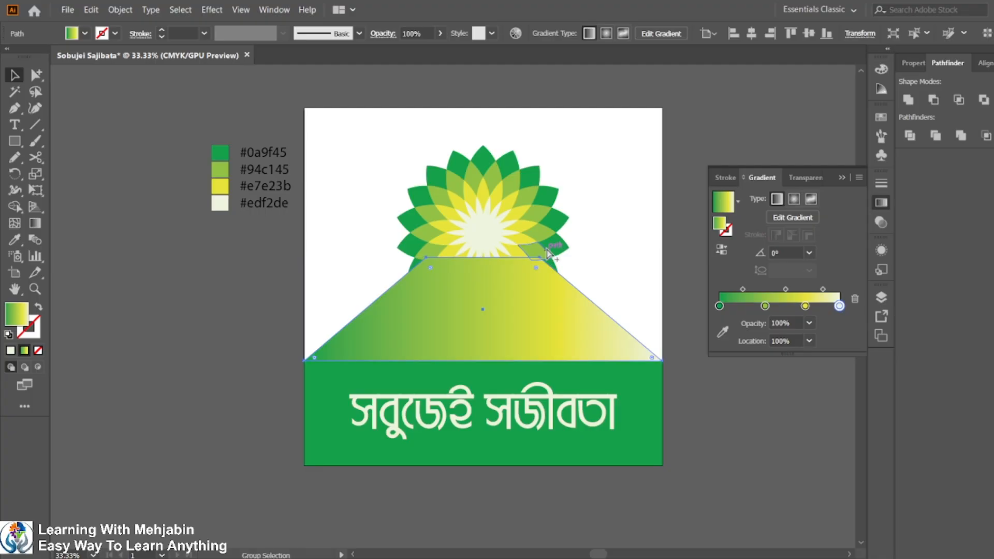
key(shift)
key(ctrl+shift+bracketleft)
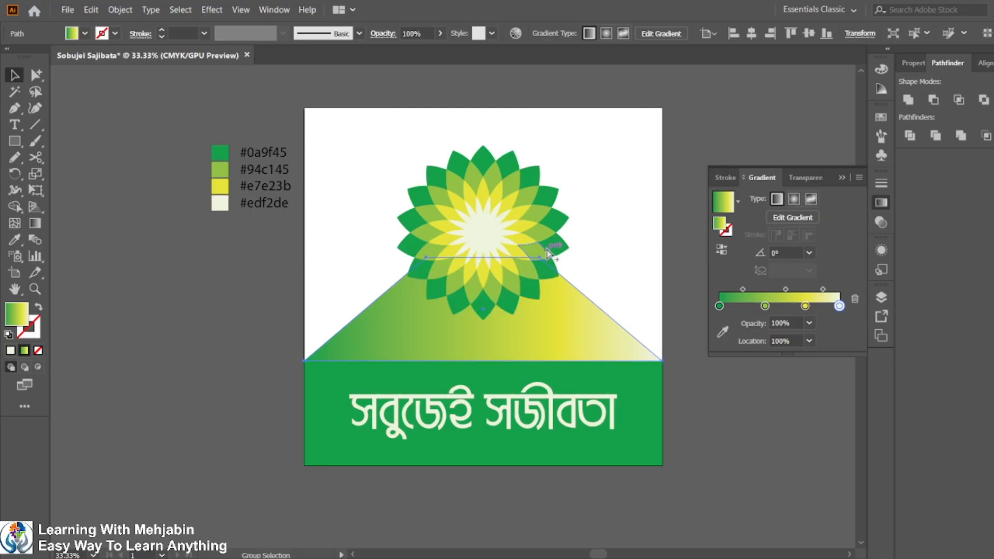
click(793, 252)
text(90)
key(Return)
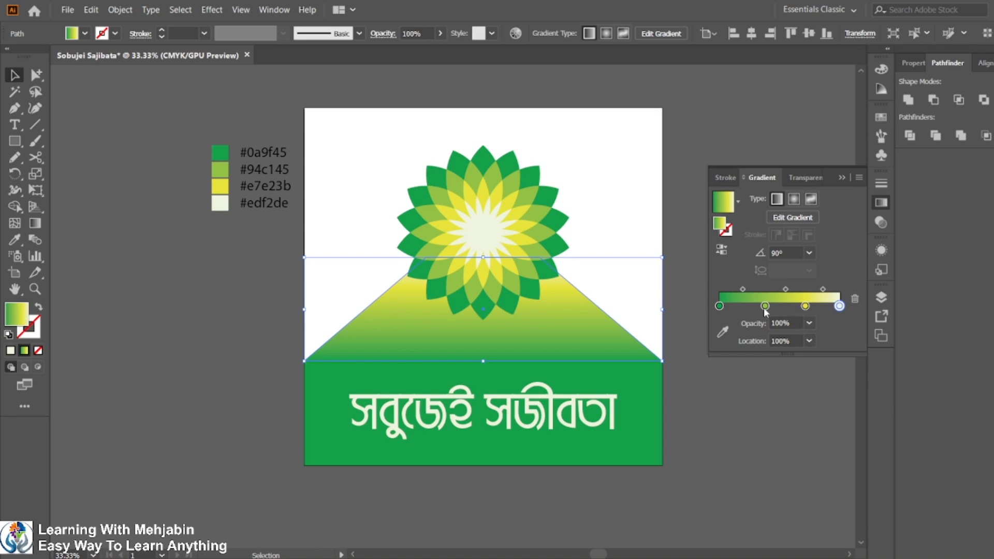
Rearrange the gradient stops, removing the dark green stop and placing the yellow stop at about 45%.
drag(765, 306, 821, 305)
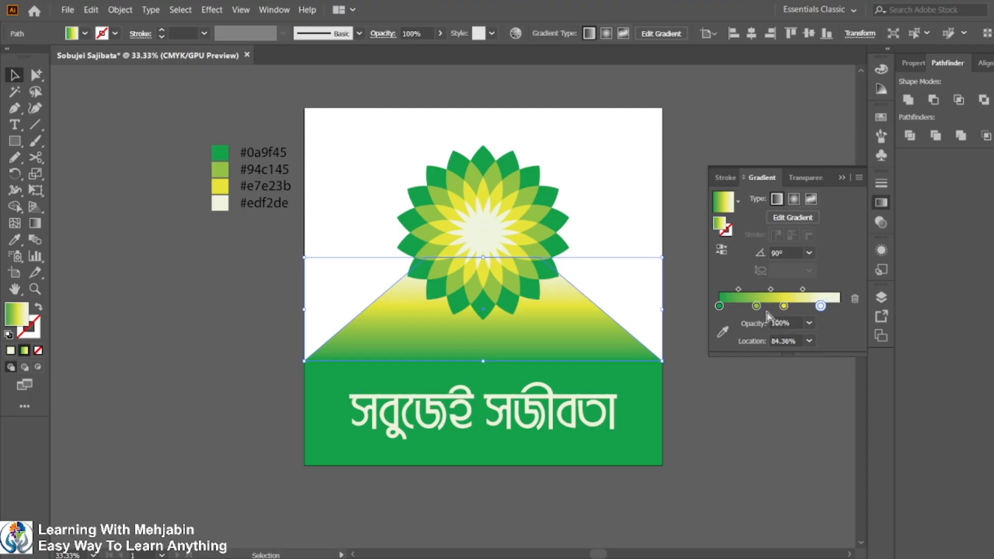
drag(756, 306, 726, 306)
click(748, 306)
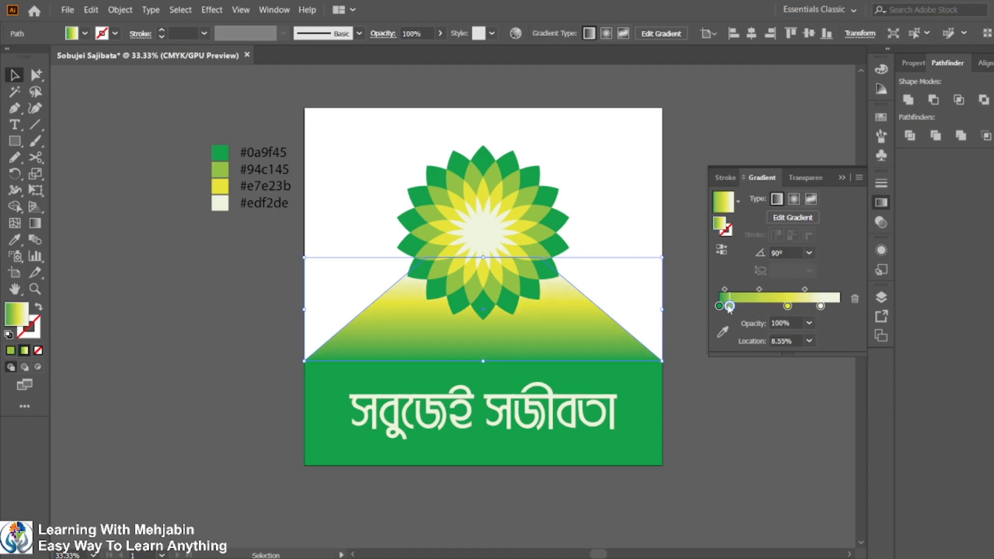
drag(787, 305, 770, 306)
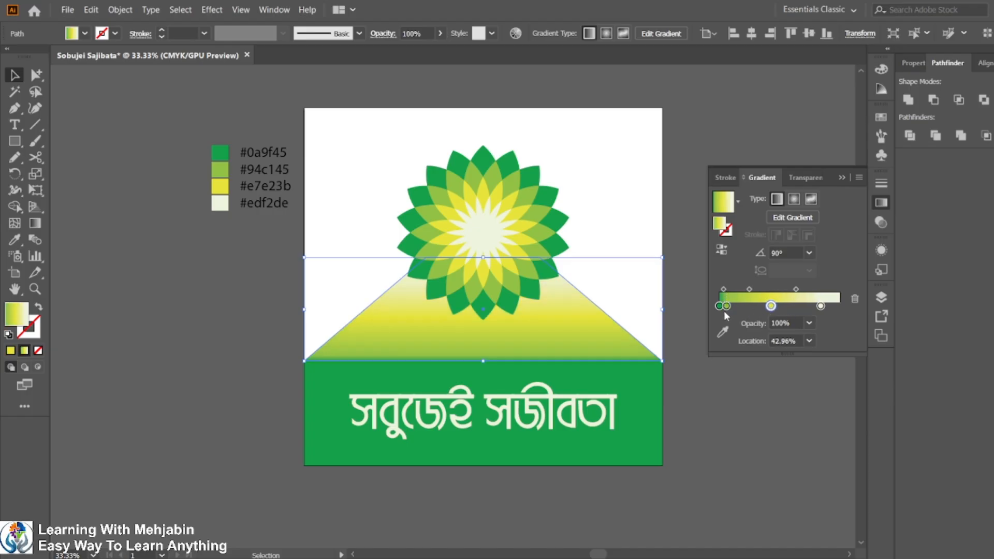
mouse_move(726, 306)
mouse_down()
mouse_move(743, 308)
mouse_move(738, 322)
mouse_move(741, 306)
mouse_up()
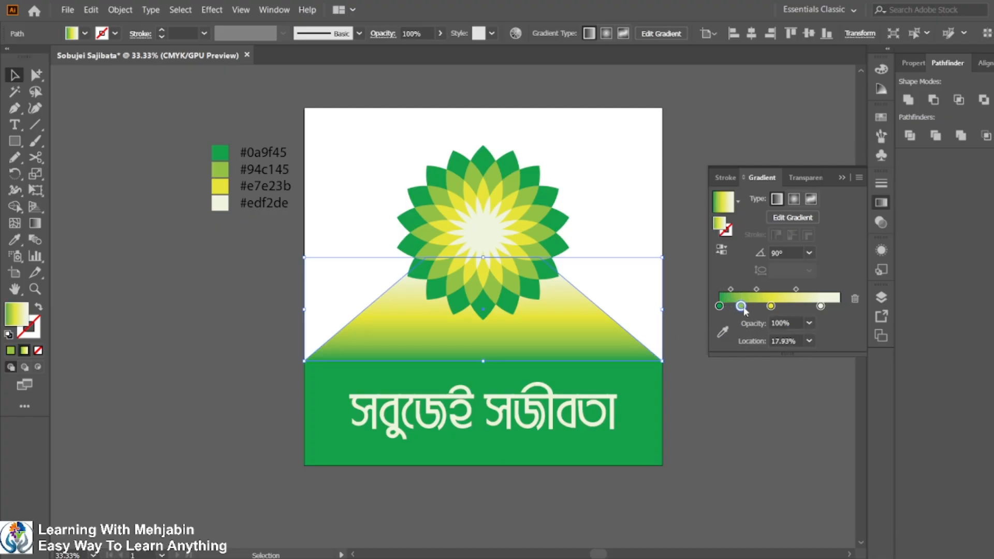
drag(719, 306, 847, 303)
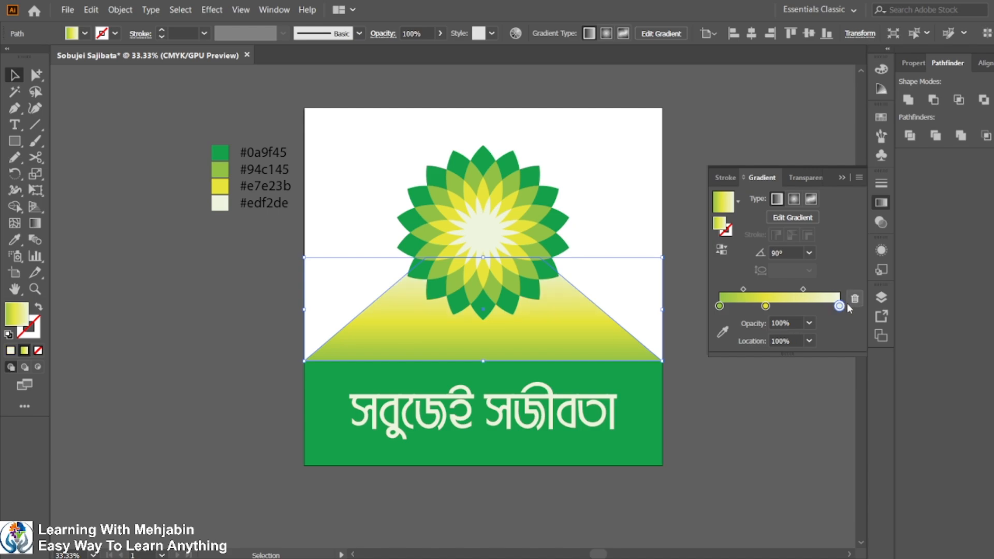
drag(766, 306, 773, 307)
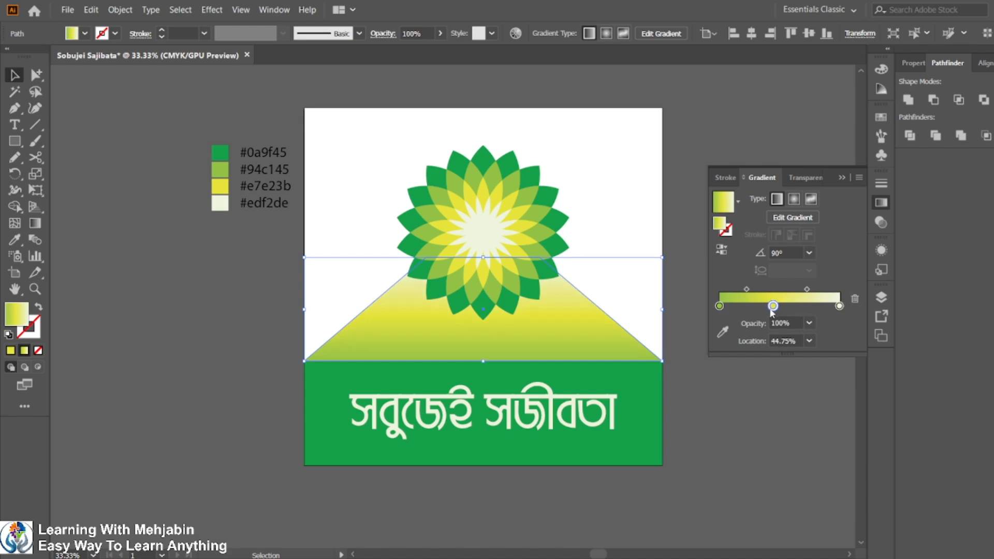
Move the trapezoid's yellow gradient stop to about 19% location.
click(680, 139)
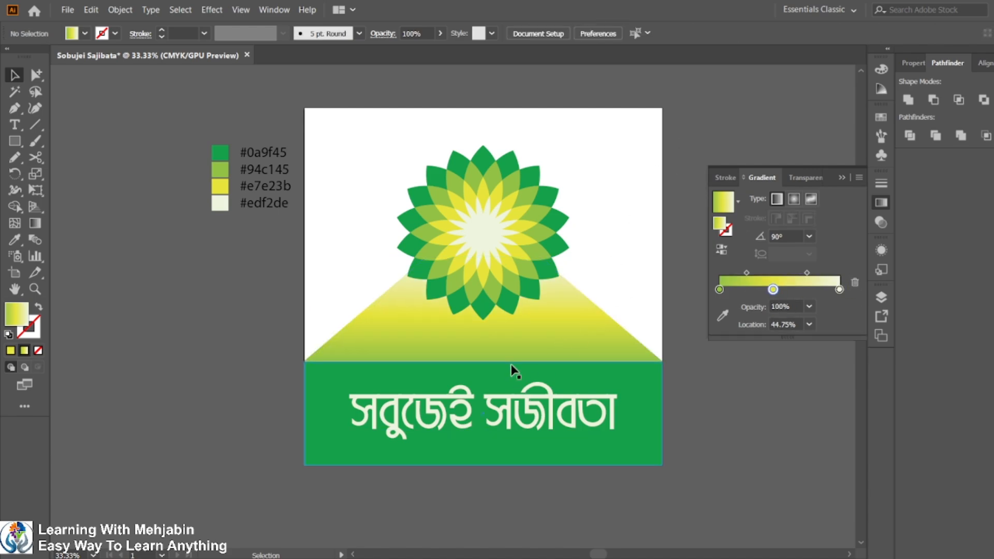
click(504, 336)
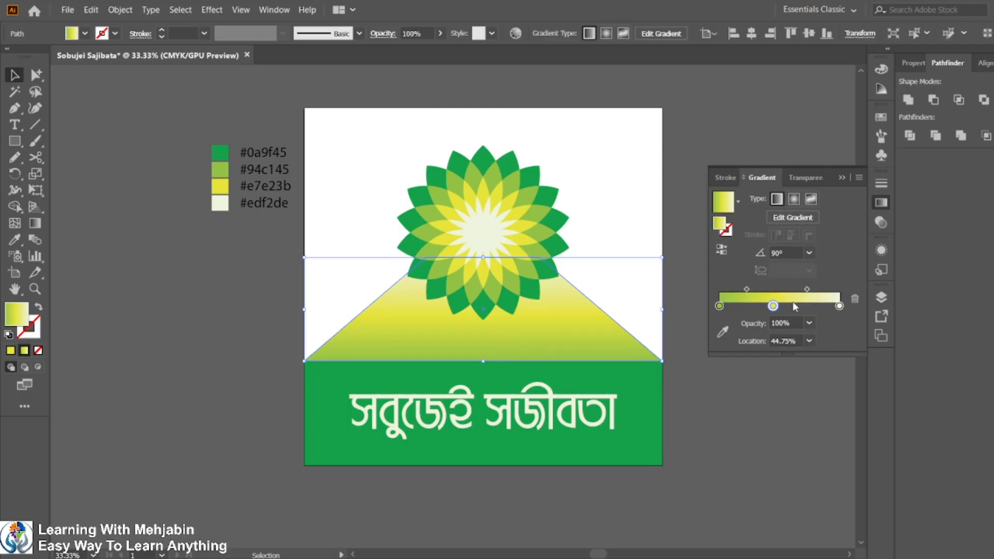
drag(773, 309, 742, 306)
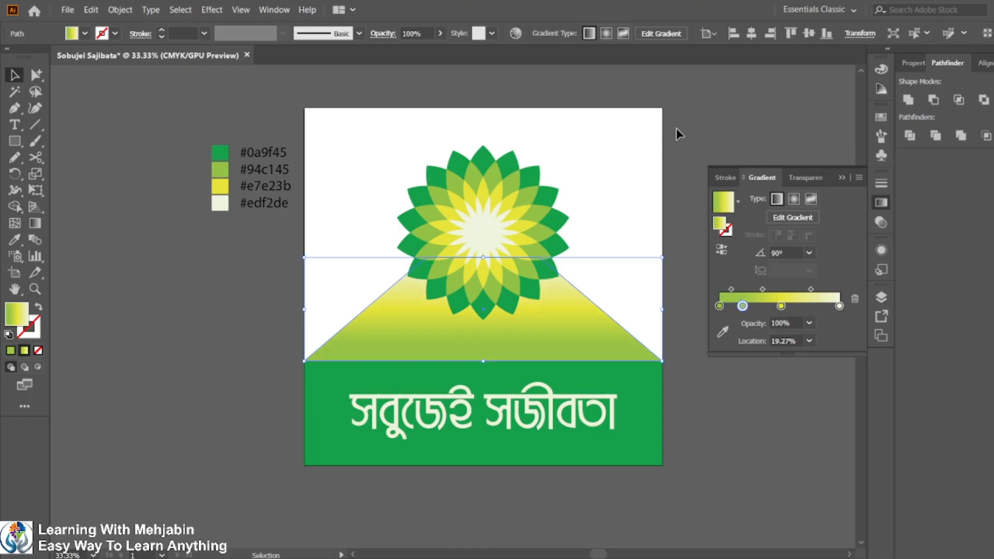
click(726, 113)
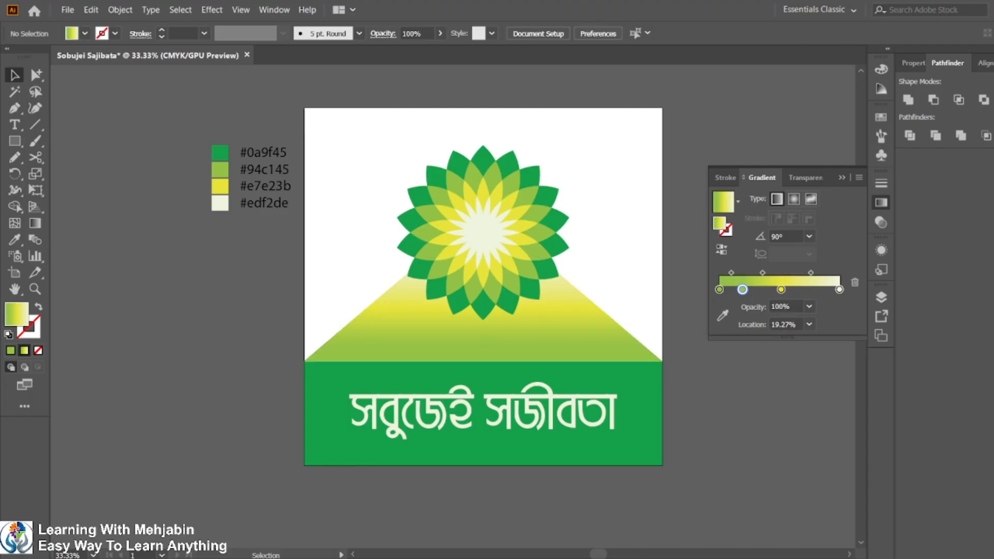
Enlarge the flower group slightly by scaling it from its corner.
click(694, 556)
click(688, 557)
drag(387, 151, 579, 224)
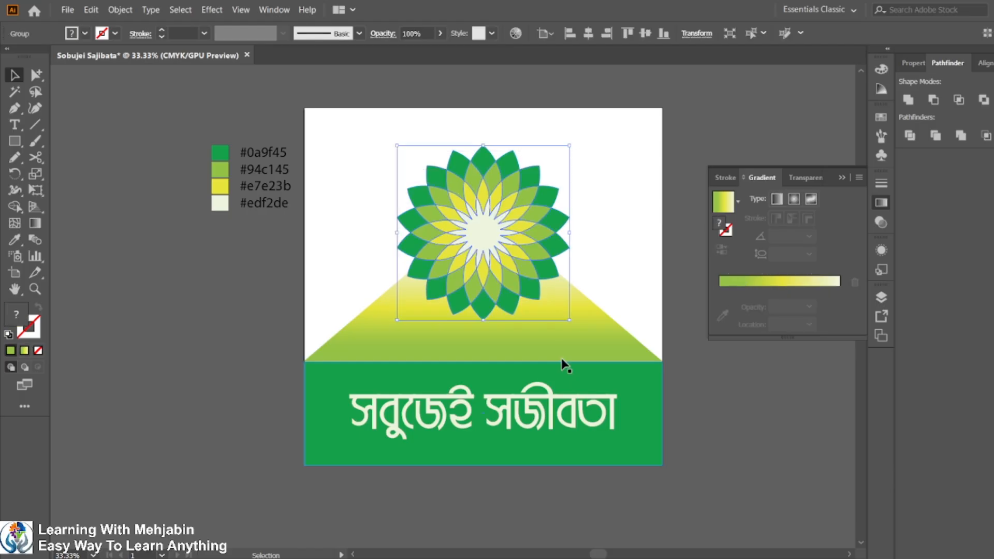
drag(570, 320, 590, 341)
click(744, 366)
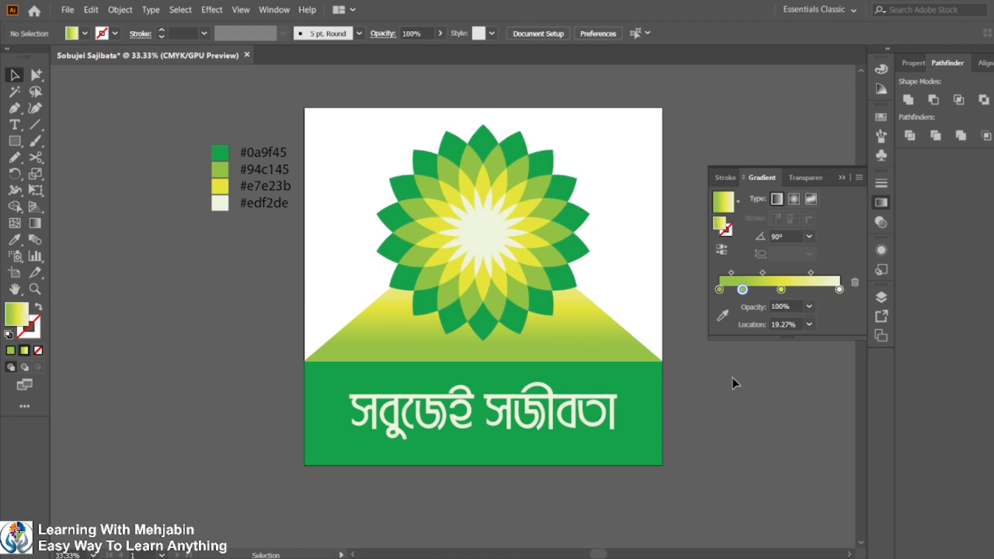
Compare the logo with the sample and lower the green band's top edge slightly.
scroll(731, 379, down, 1)
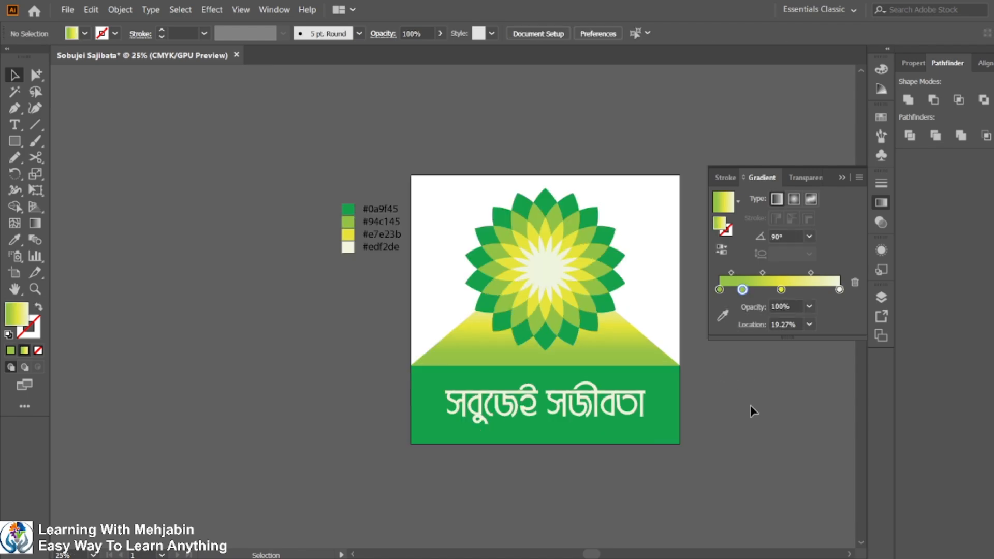
scroll(713, 411, up, 1)
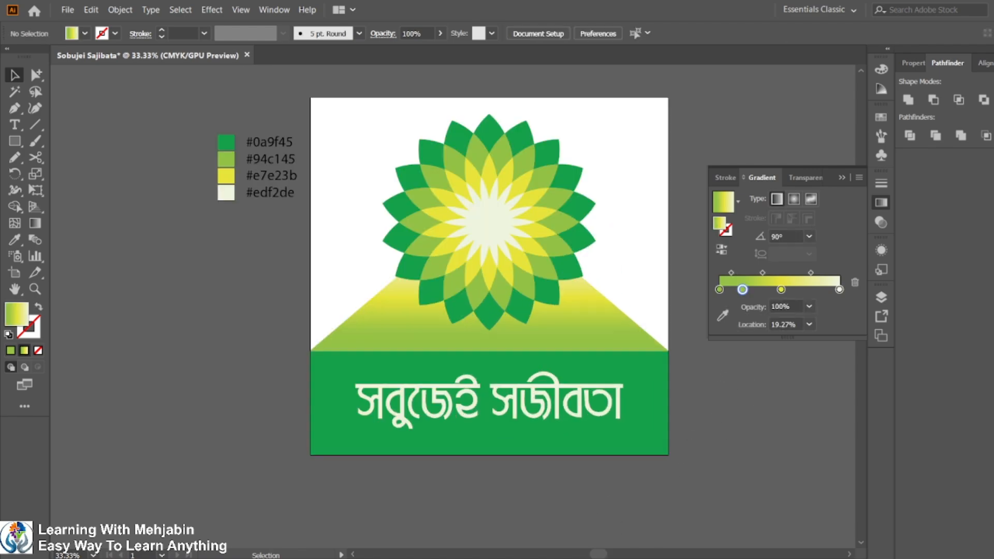
key(alt+Tab)
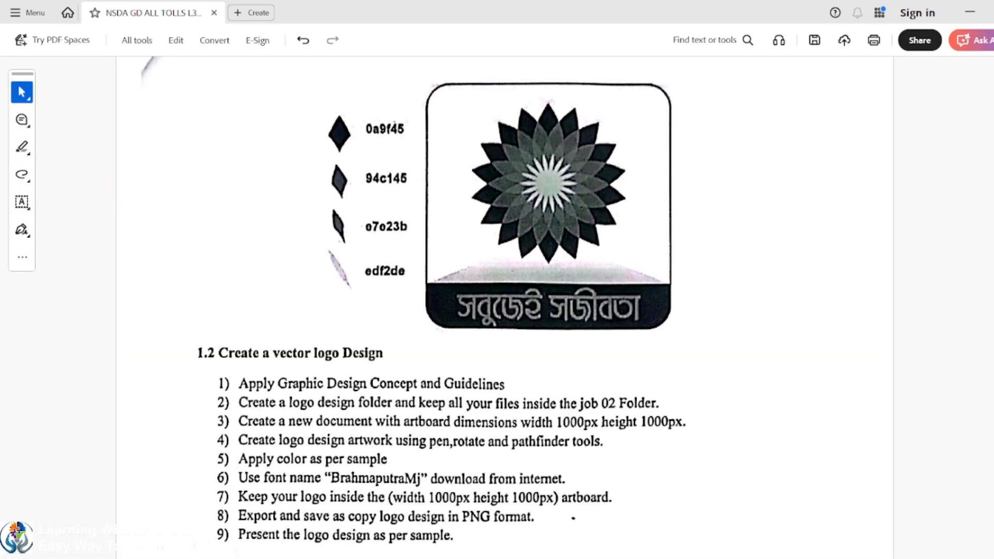
key(alt+Tab)
click(592, 374)
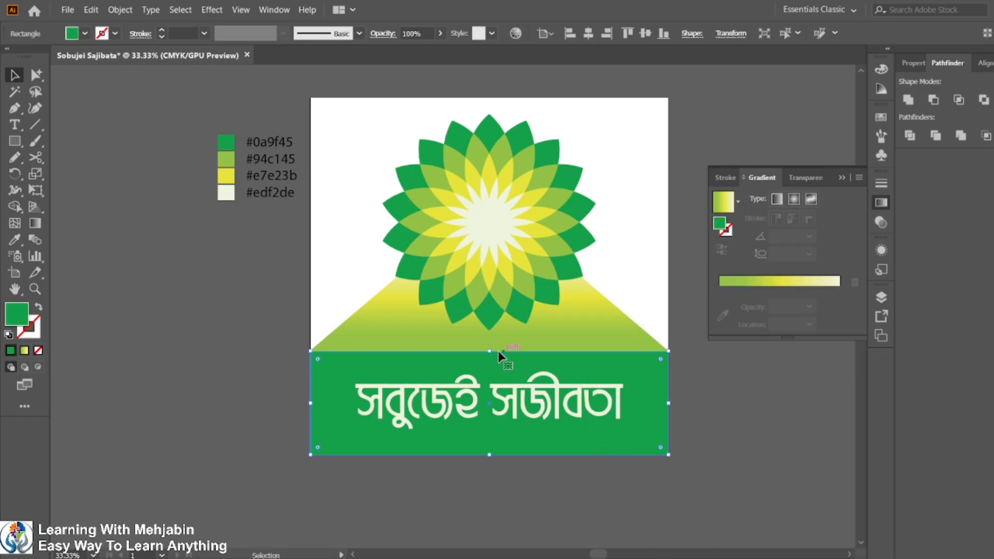
mouse_move(489, 351)
mouse_down()
mouse_move(490, 371)
mouse_move(497, 365)
mouse_up()
click(484, 348)
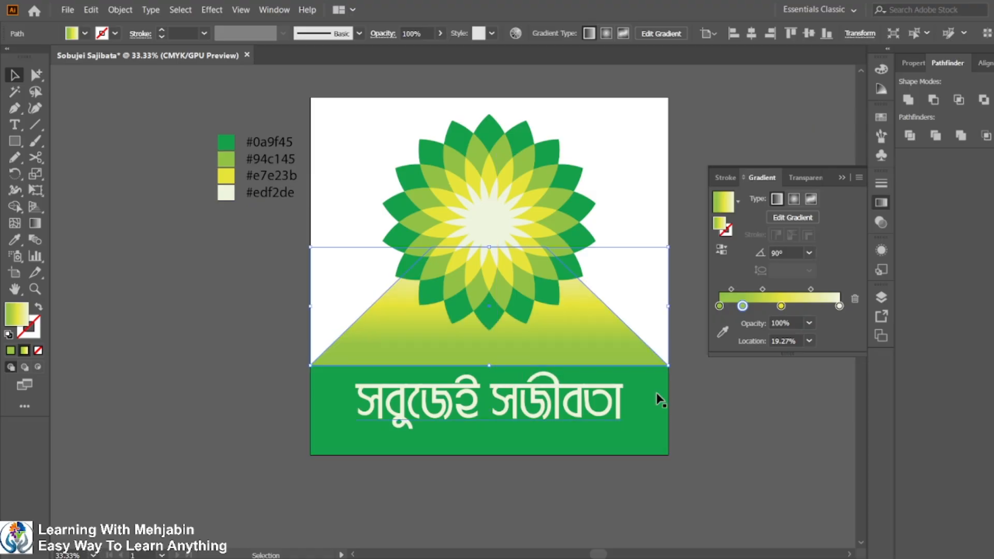
click(728, 385)
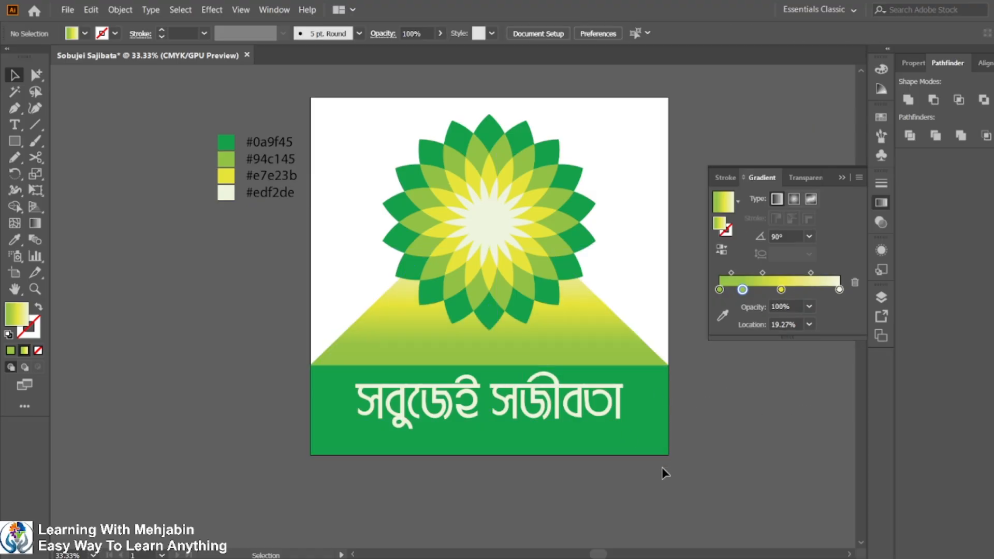
Vertically centre the Bengali brand name on the green band.
click(477, 408)
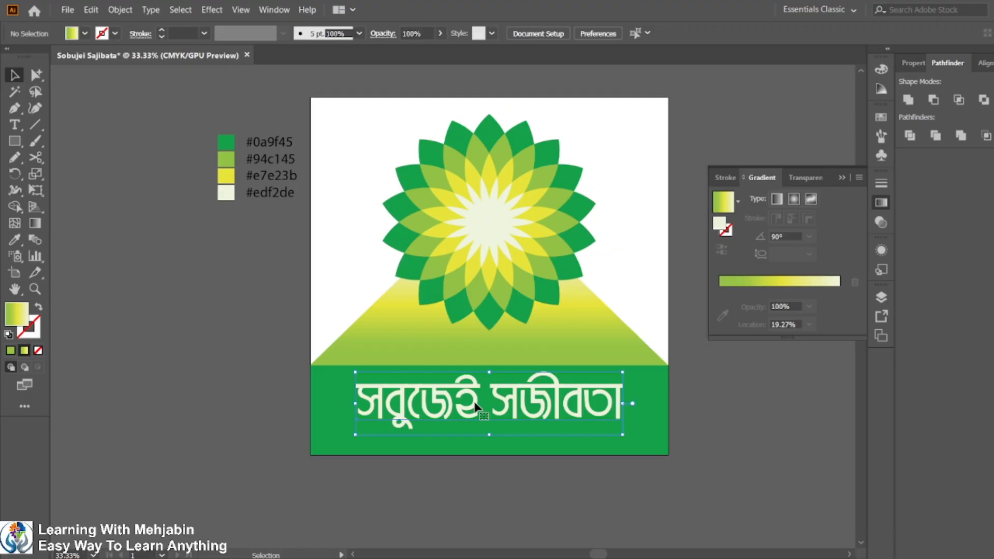
shift+click(652, 431)
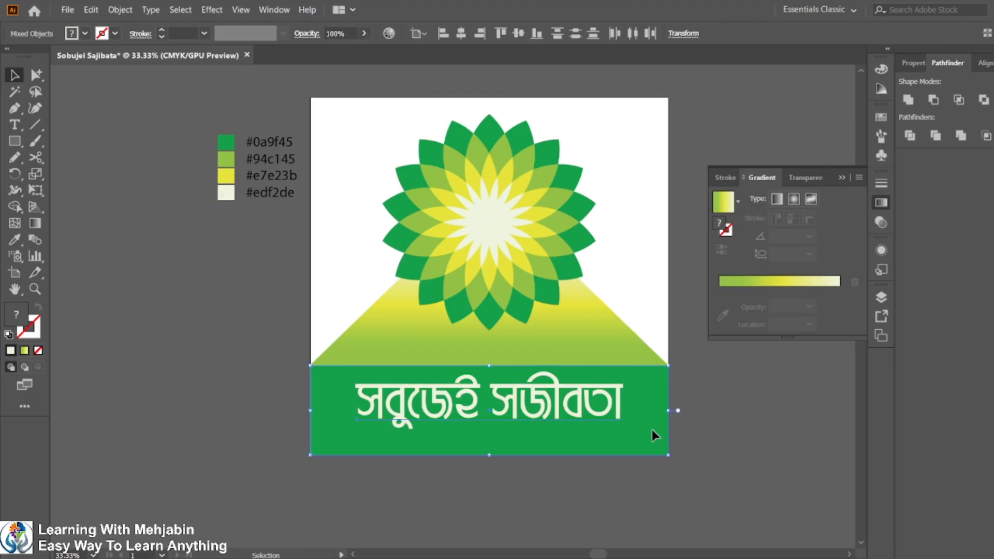
click(651, 430)
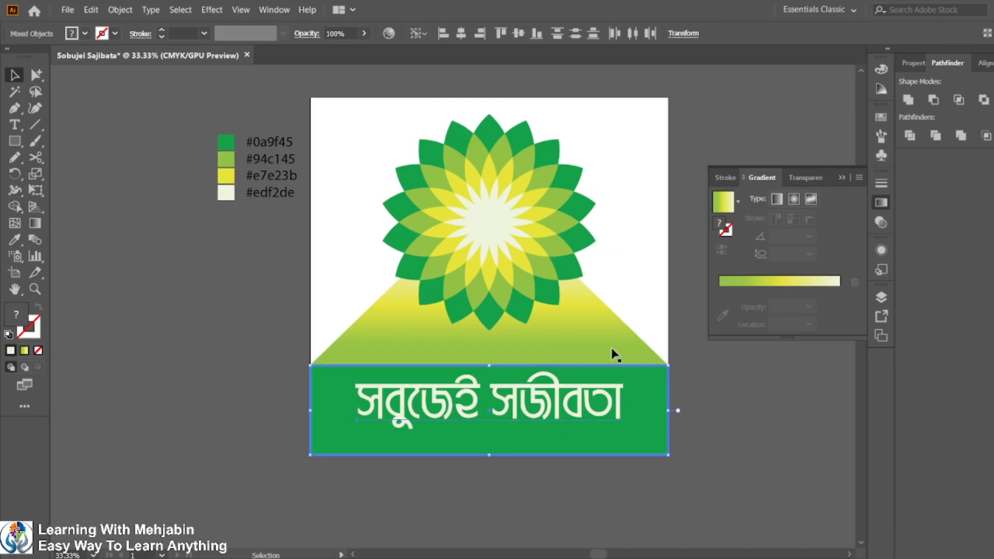
click(518, 33)
click(809, 404)
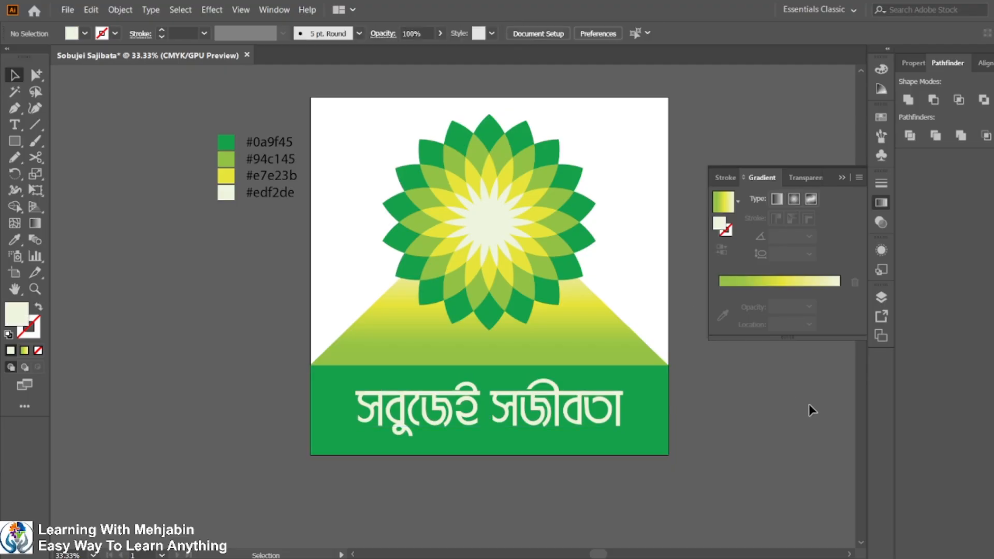
Duplicate the artboard with its artwork beside the original.
scroll(757, 425, down, 1)
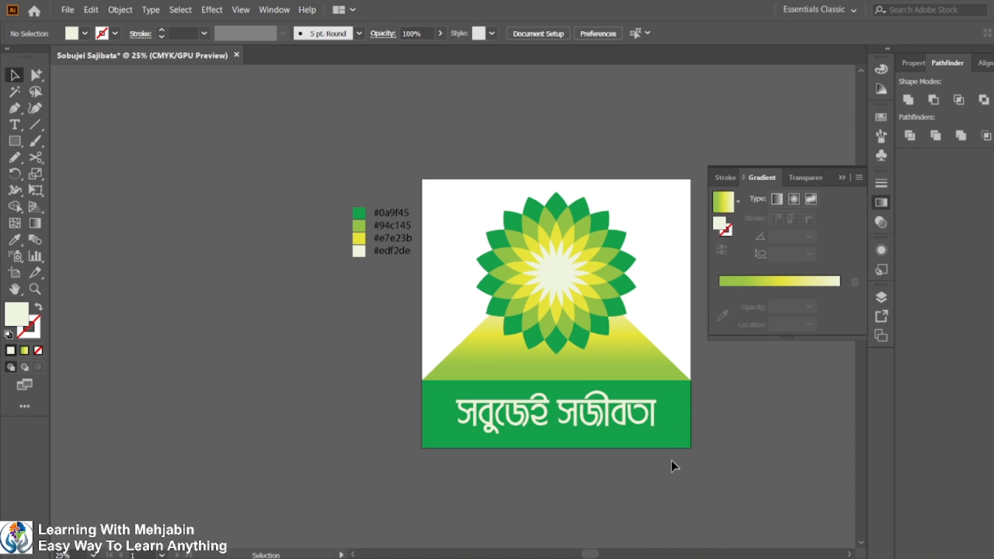
scroll(462, 326, down, 3)
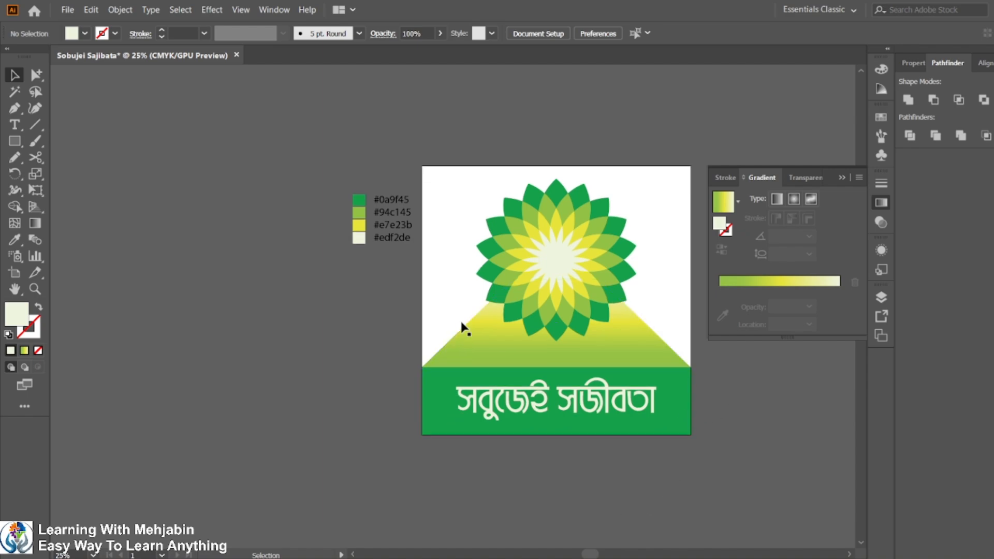
scroll(627, 207, up, 1)
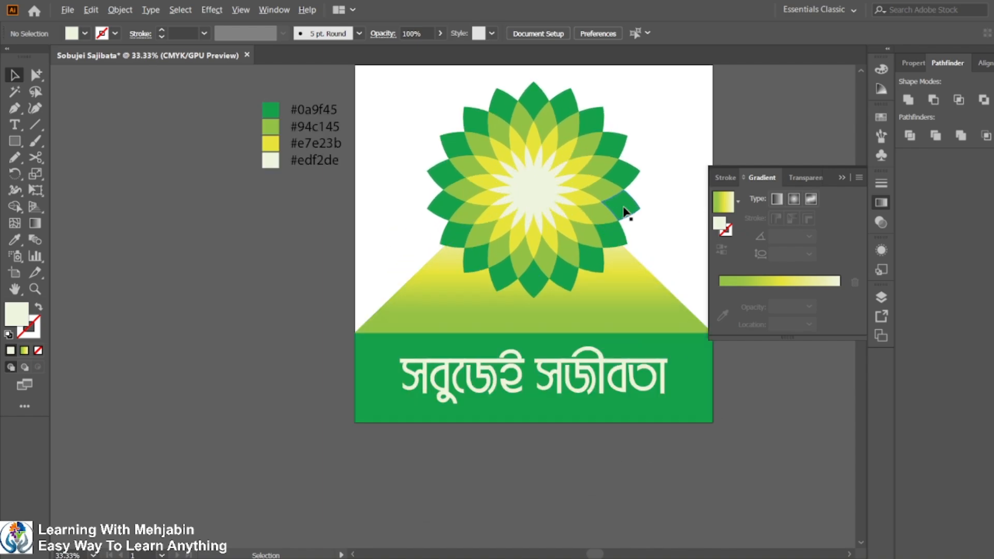
scroll(588, 244, up, 1)
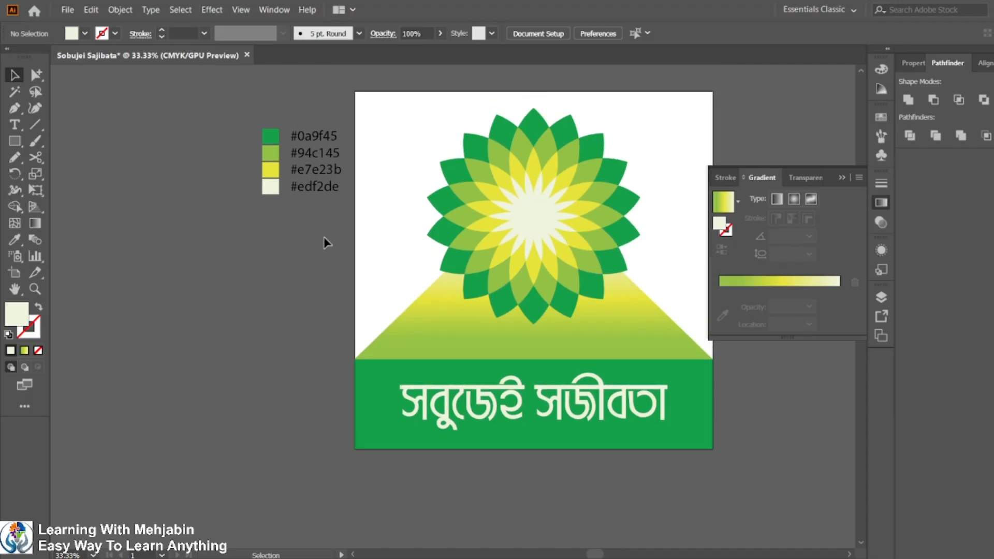
scroll(628, 295, down, 1)
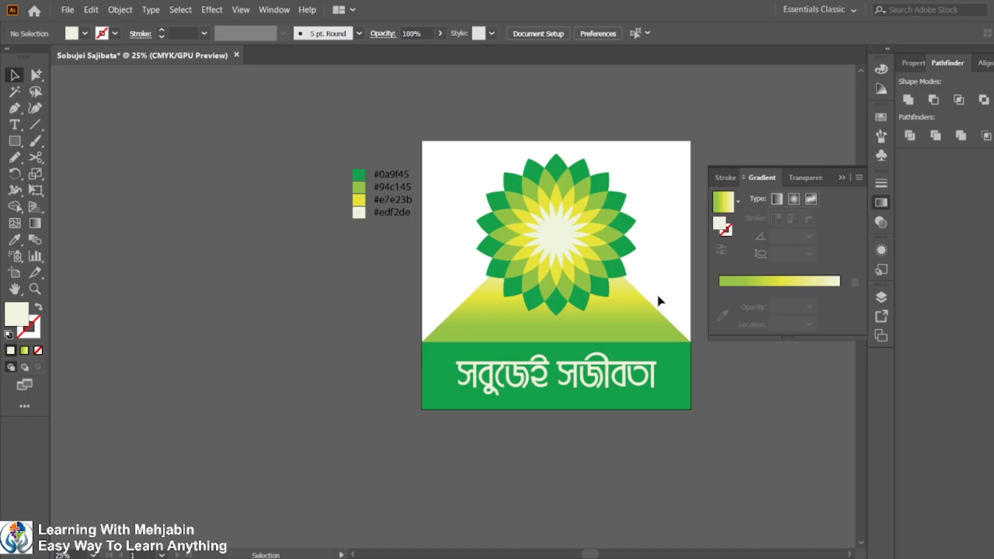
click(14, 289)
drag(628, 295, 328, 276)
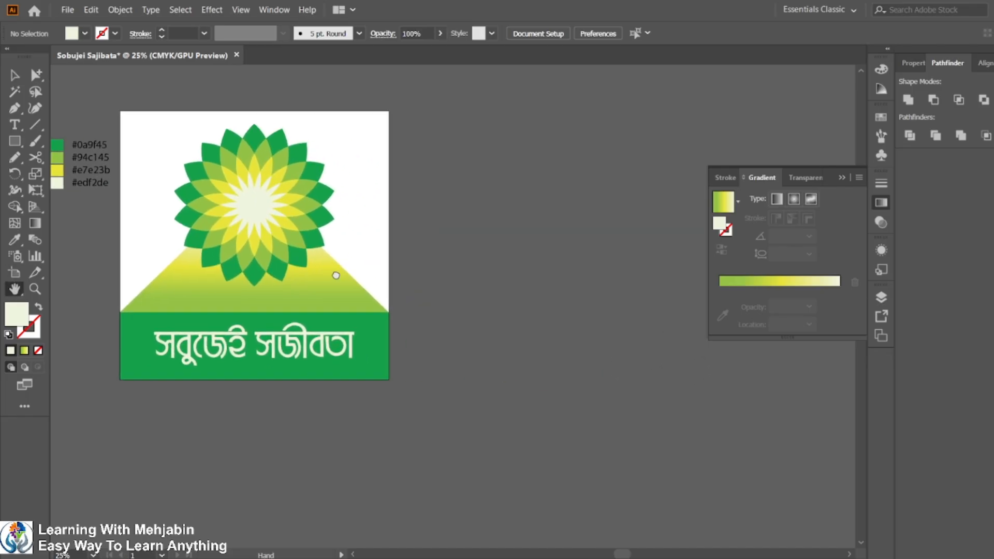
click(14, 273)
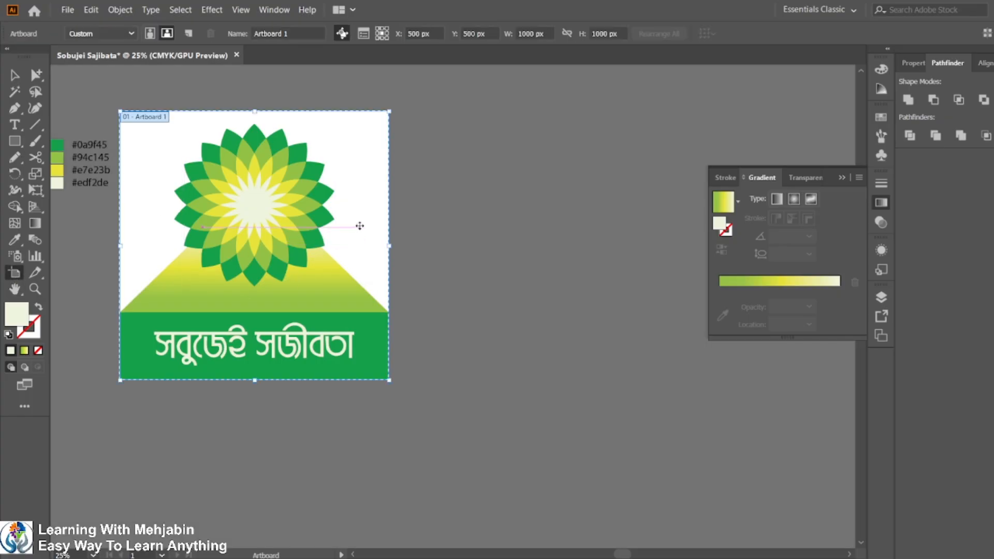
drag(365, 231, 690, 230)
key(Delete)
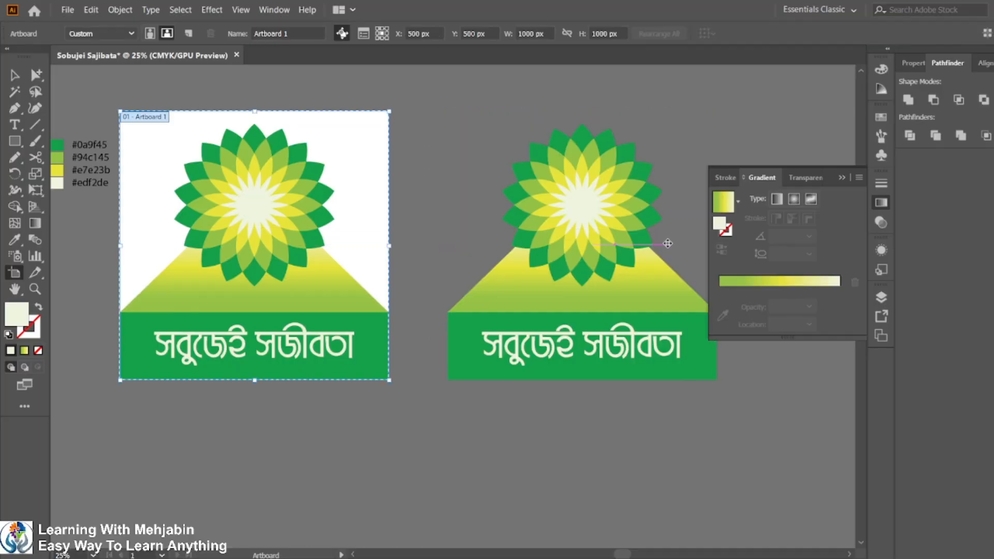
click(667, 243)
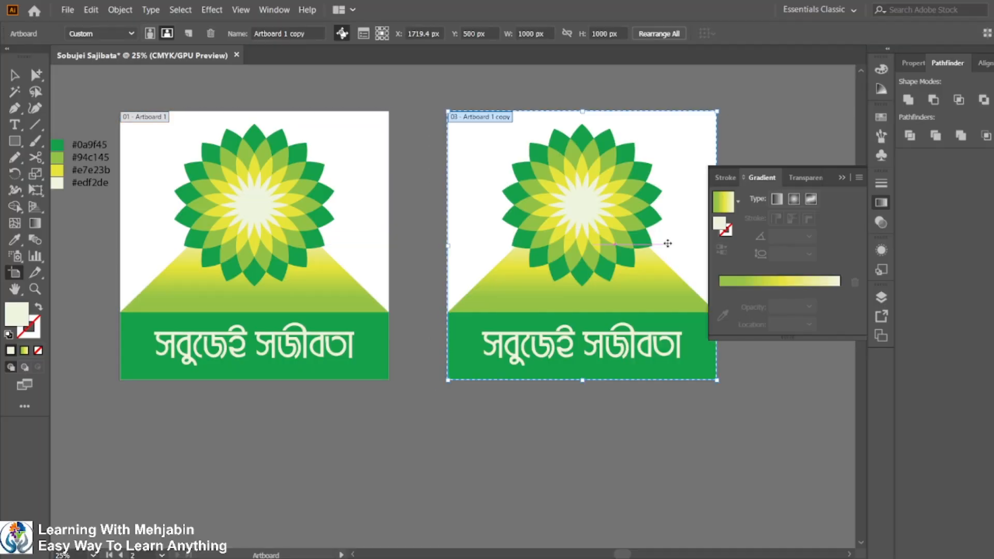
Delete all artwork from the duplicated artboard.
click(14, 75)
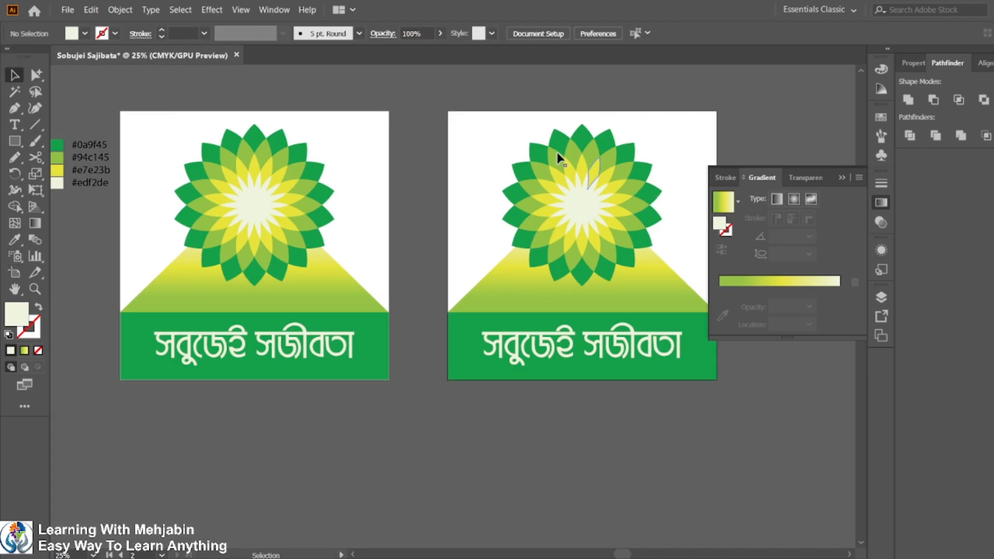
drag(654, 419, 656, 418)
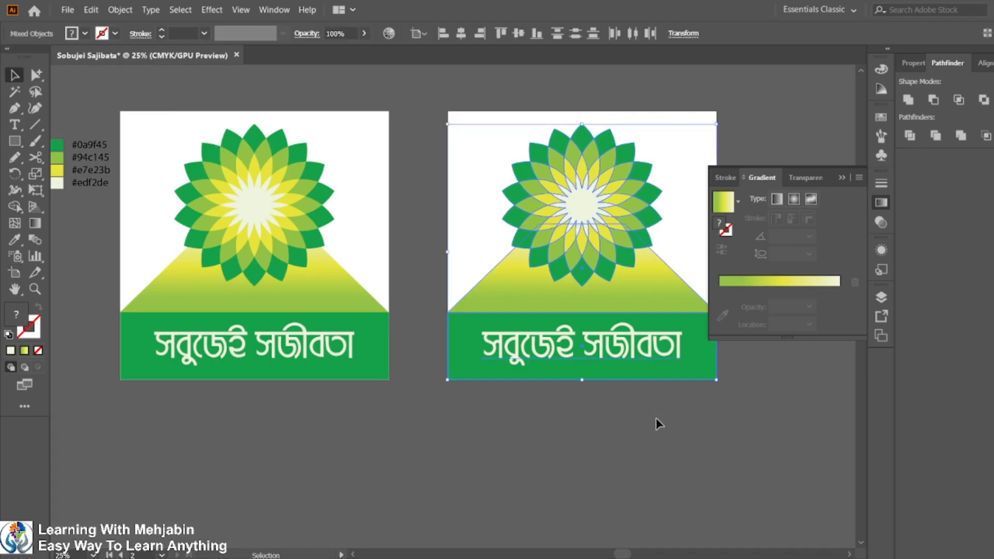
key(Delete)
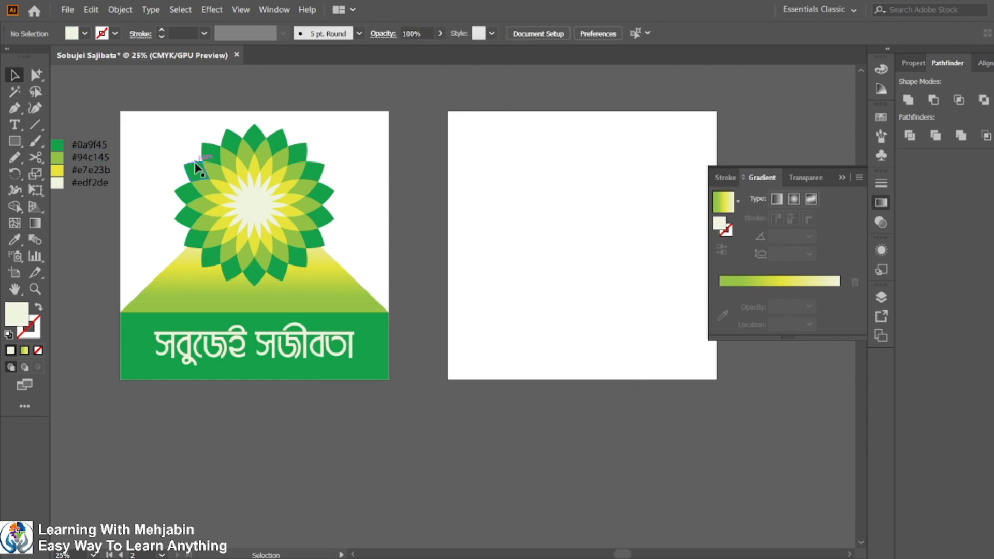
Draw a circle on the empty artboard with the Ellipse tool.
click(15, 140)
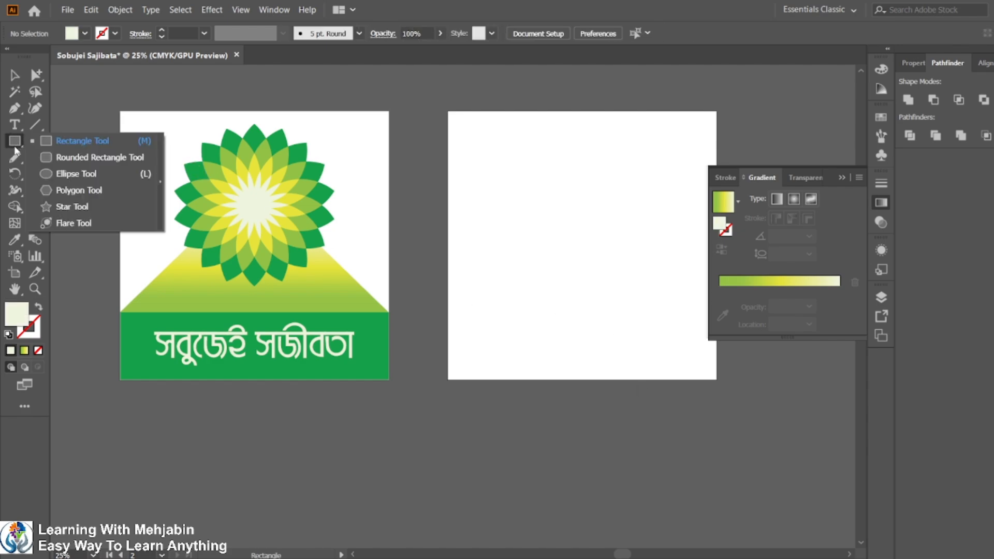
click(76, 173)
drag(527, 157, 615, 251)
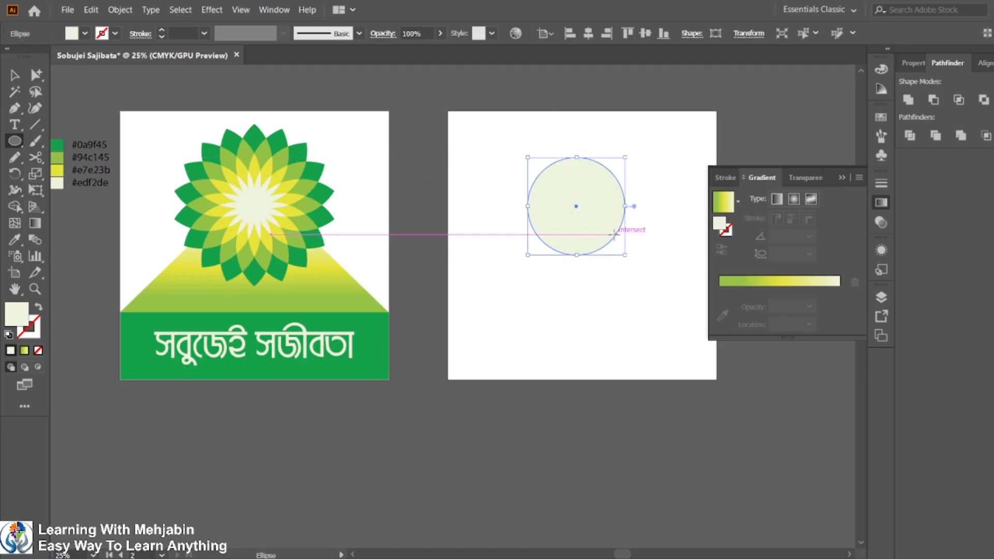
scroll(610, 230, up, 3)
scroll(465, 288, up, 2)
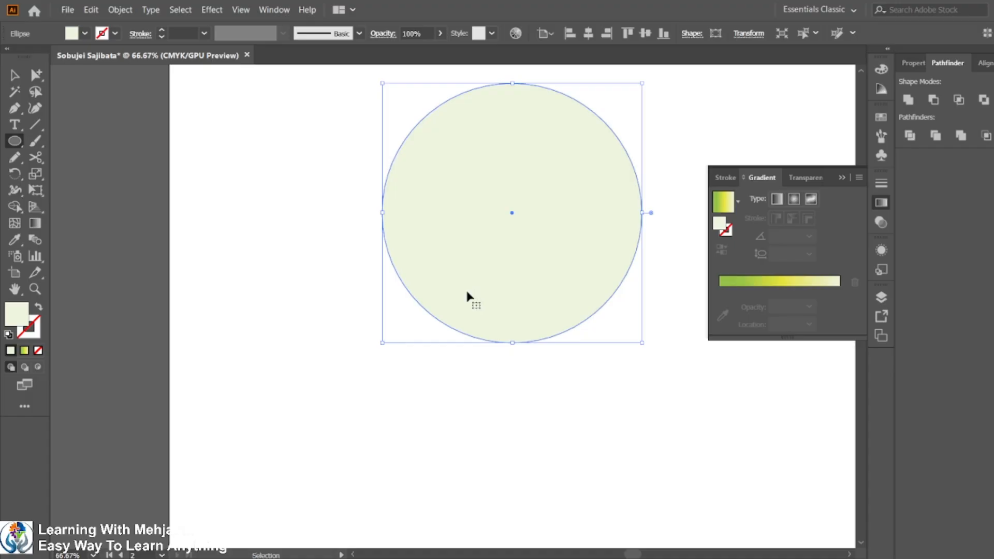
key(Delete)
drag(278, 129, 487, 336)
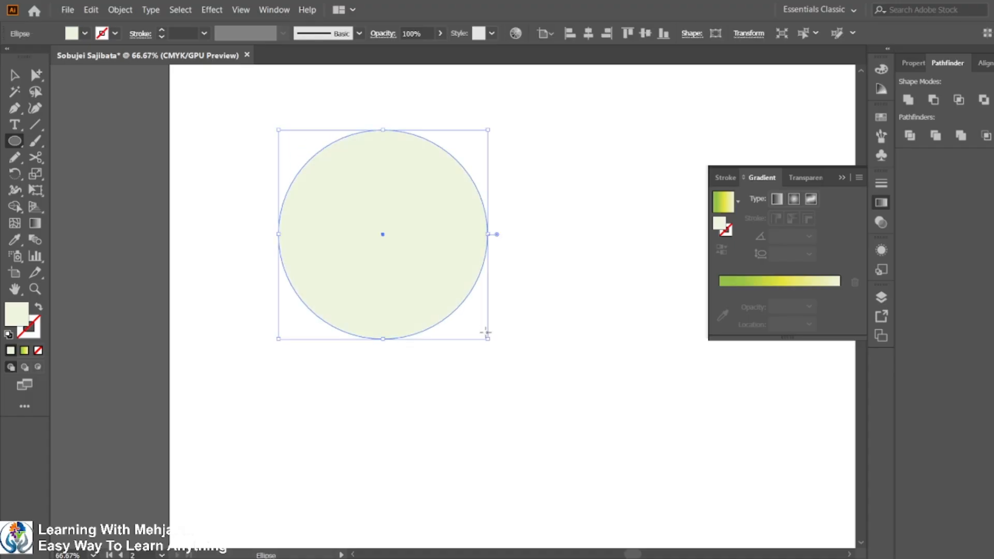
Copy the circle to overlap it sideways and intersect both circles into a petal shape.
click(7, 75)
drag(380, 240, 518, 251)
drag(265, 102, 518, 258)
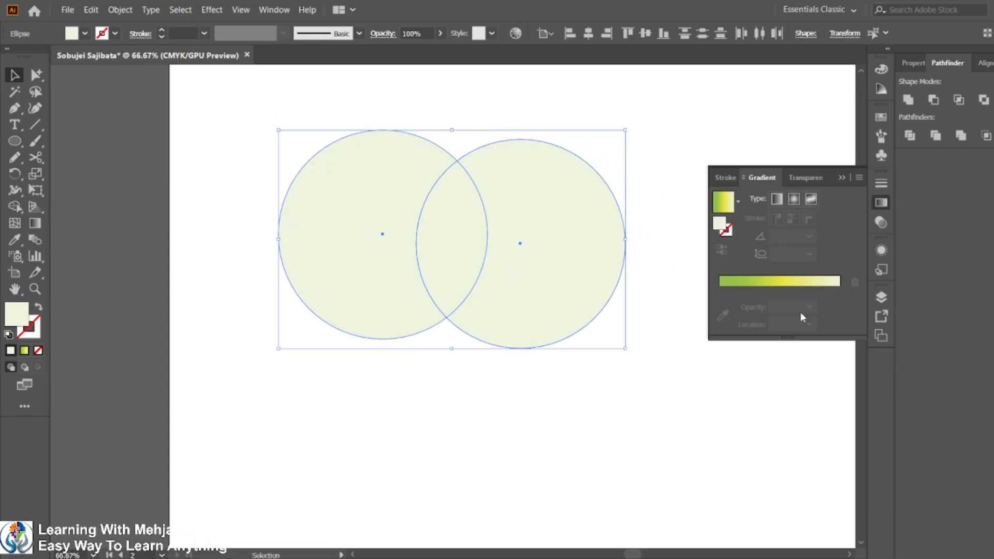
click(958, 100)
click(407, 362)
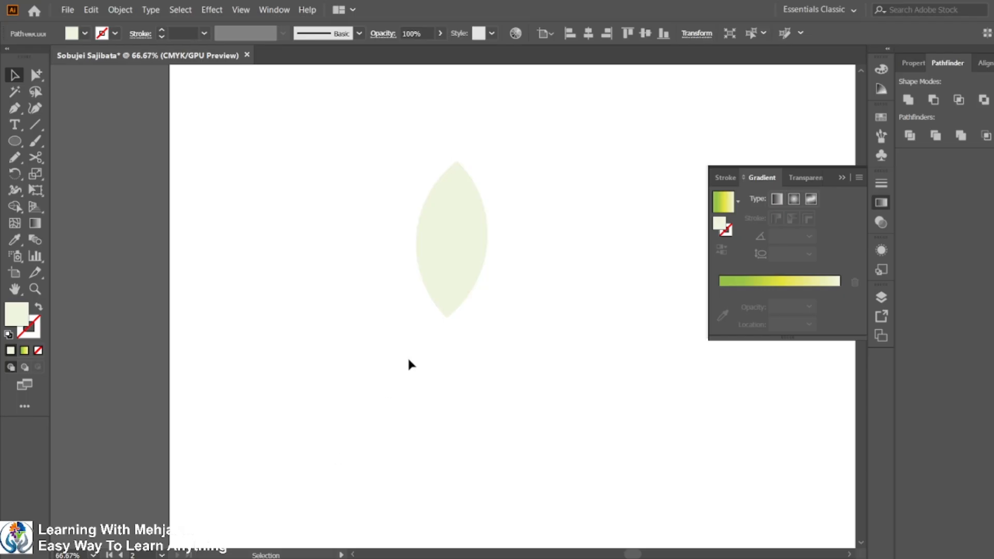
drag(364, 219, 557, 328)
scroll(539, 281, down, 2)
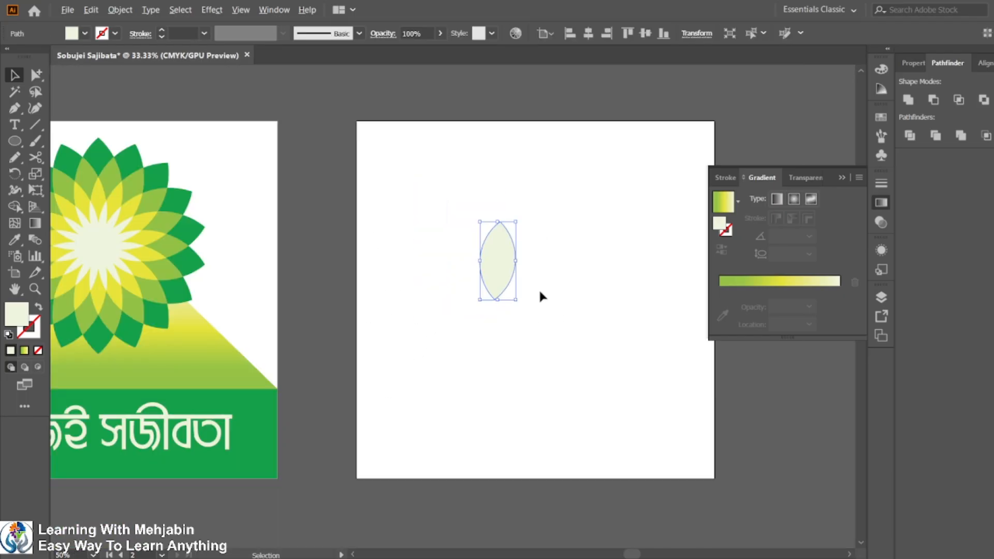
Undo the petal intersection to restore the two overlapping circles.
drag(509, 245, 561, 212)
key(ctrl+z)
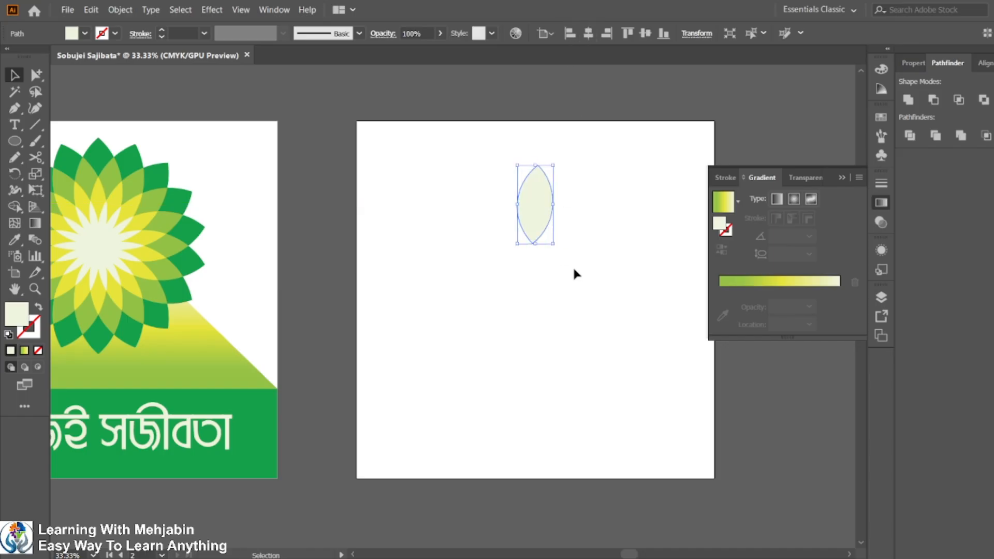
click(576, 265)
click(541, 217)
key(ctrl+z)
key(ctrl+z)
key(ctrl+z)
key(ctrl+z)
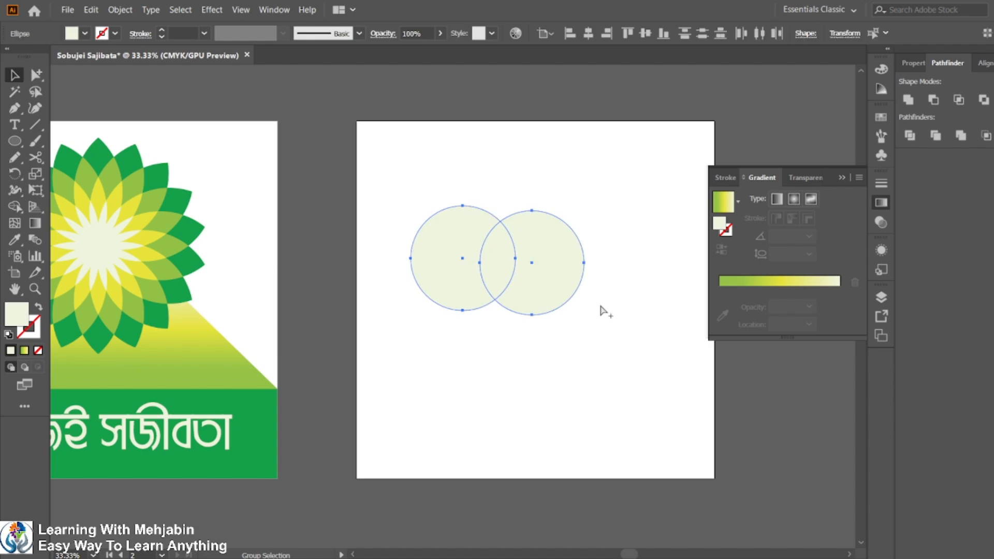
Align both circles on their vertical centres and intersect them into a petal shape.
click(569, 363)
drag(395, 200, 616, 335)
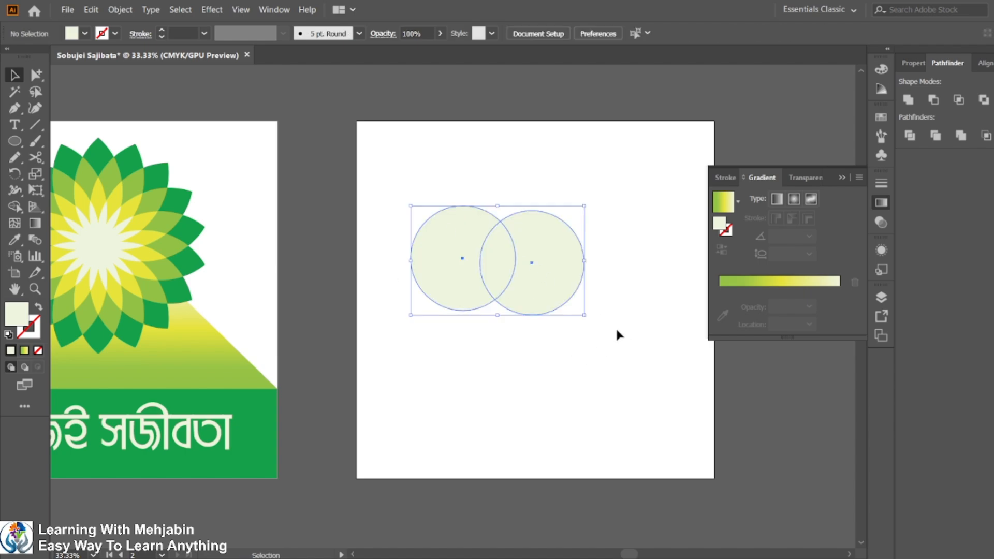
click(446, 219)
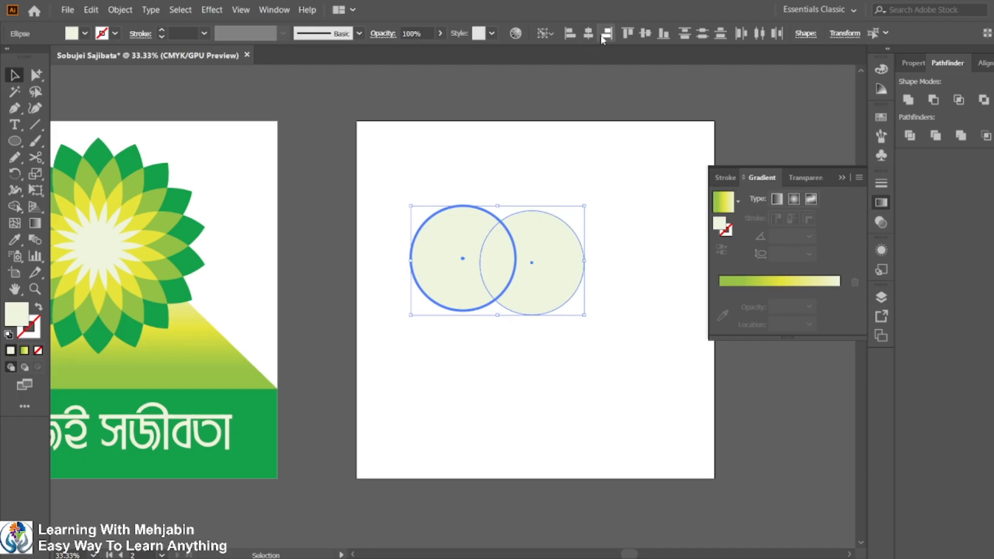
click(472, 237)
click(645, 33)
click(612, 194)
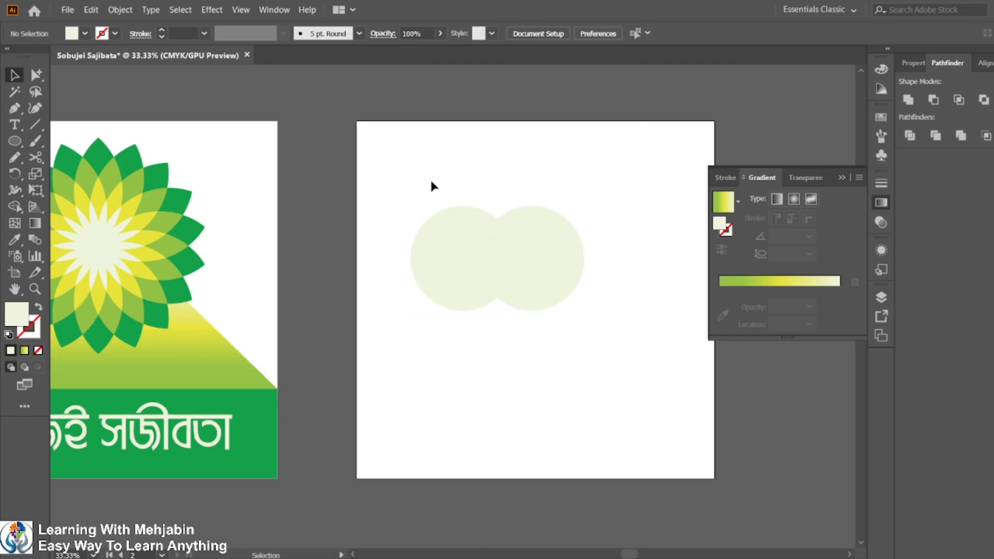
drag(431, 186, 683, 317)
click(959, 99)
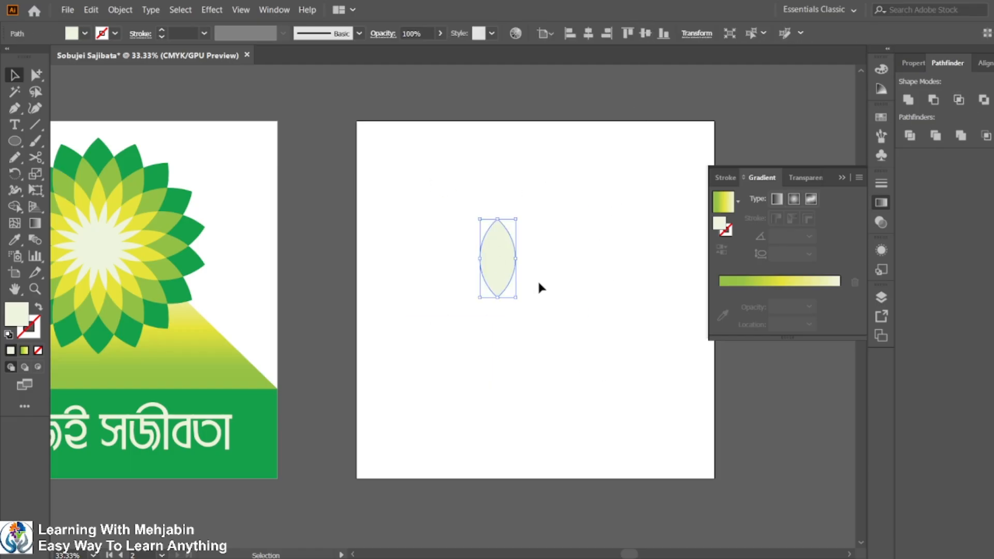
Center the petal horizontally near the artboard's top and widen it slightly.
click(518, 282)
drag(455, 222, 561, 310)
drag(485, 264, 541, 202)
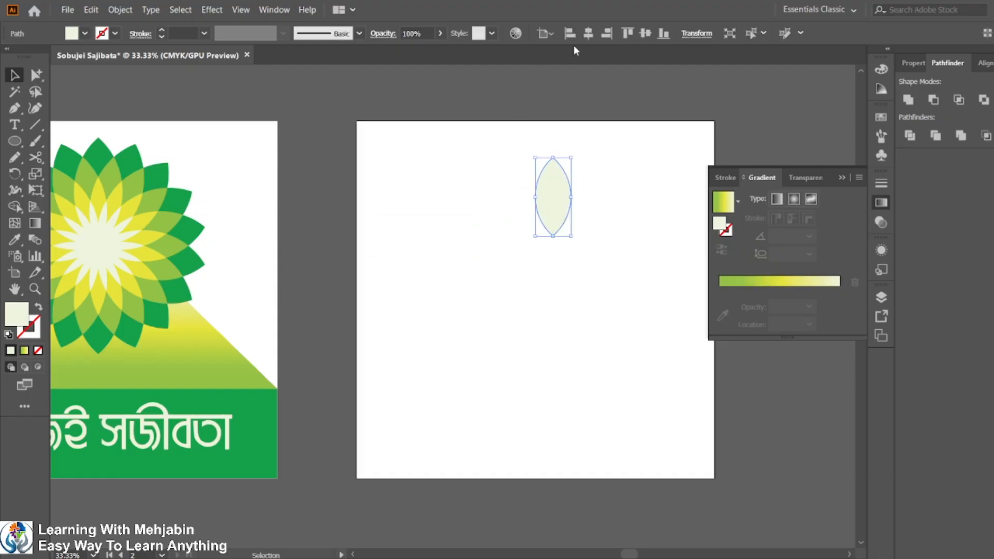
click(588, 33)
click(586, 206)
drag(505, 163, 544, 284)
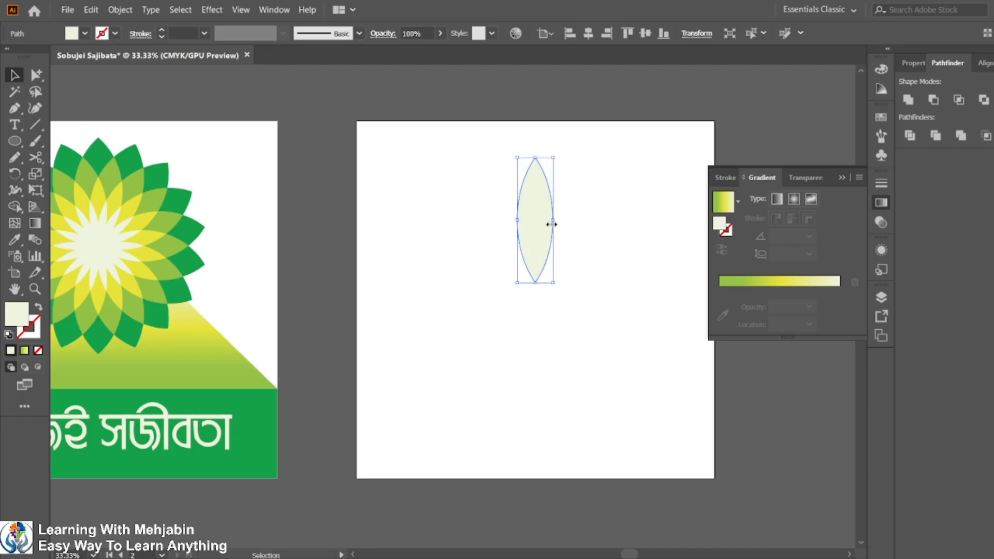
drag(553, 220, 563, 224)
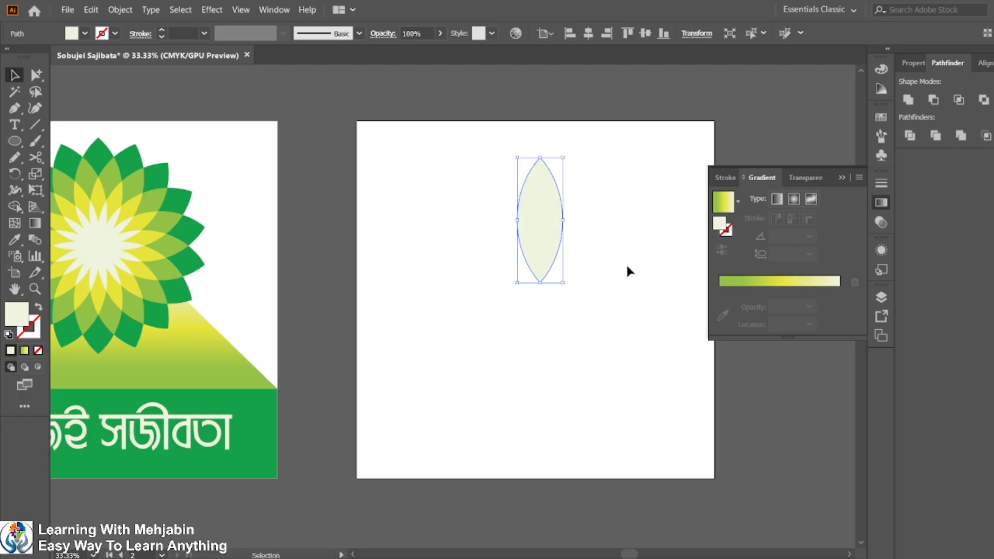
Rotate a copy of the petal 20° around its bottom point.
click(449, 165)
click(540, 220)
click(17, 175)
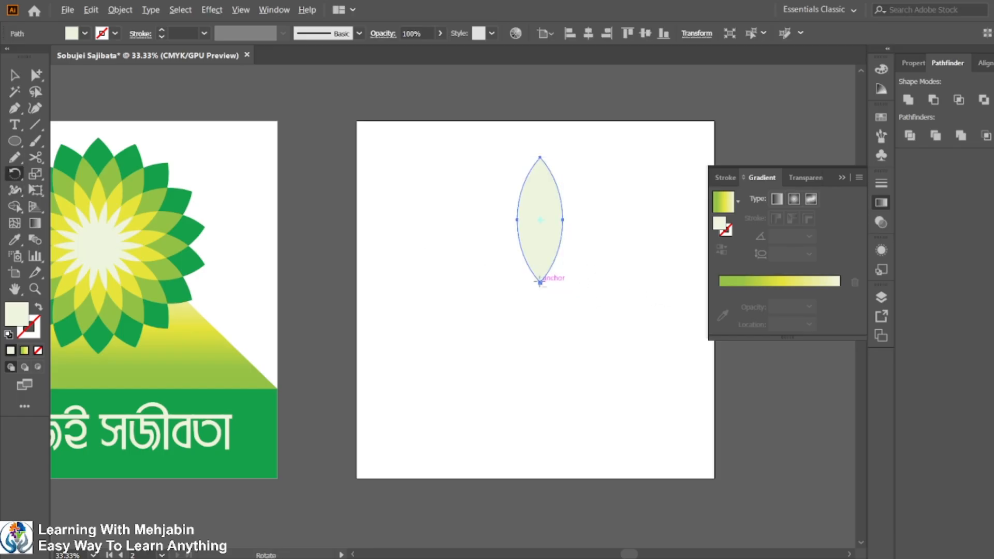
alt+click(539, 282)
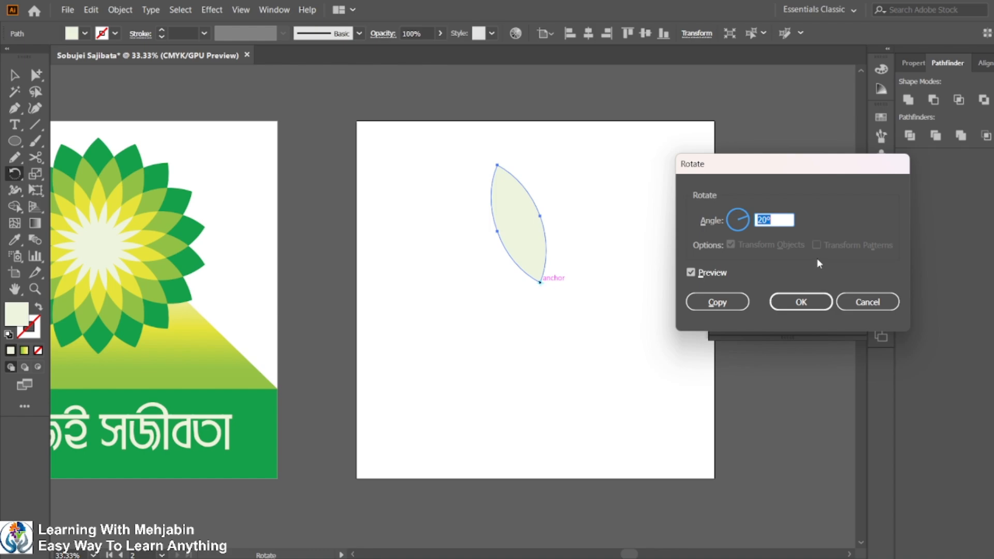
click(734, 308)
key(v)
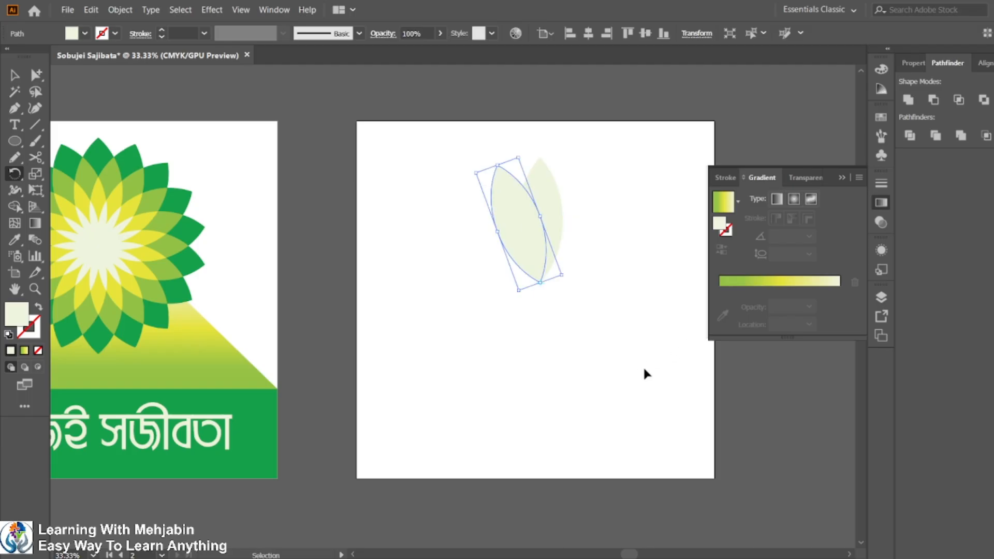
Repeat the rotated copy around the same pivot to complete the full ring of petals.
key(ctrl+d)
key(ctrl+d)
key(ctrl+d)
key(ctrl+d)
key(ctrl+d)
key(ctrl+d)
key(ctrl+d)
key(ctrl+d)
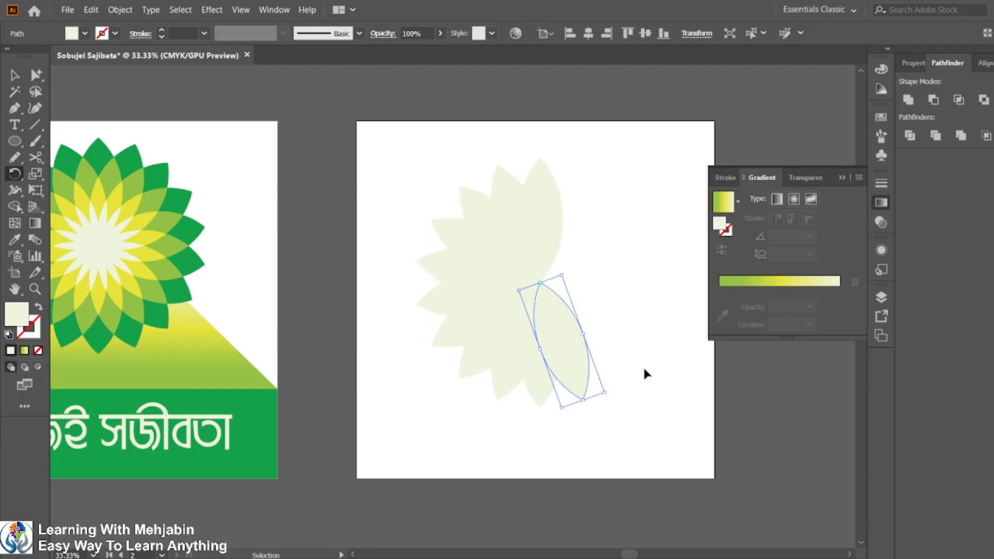
key(ctrl+d)
key(ctrl+d)
key(ctrl+d)
key(ctrl+d)
key(ctrl+d)
key(ctrl+d)
key(ctrl+d)
key(ctrl+d)
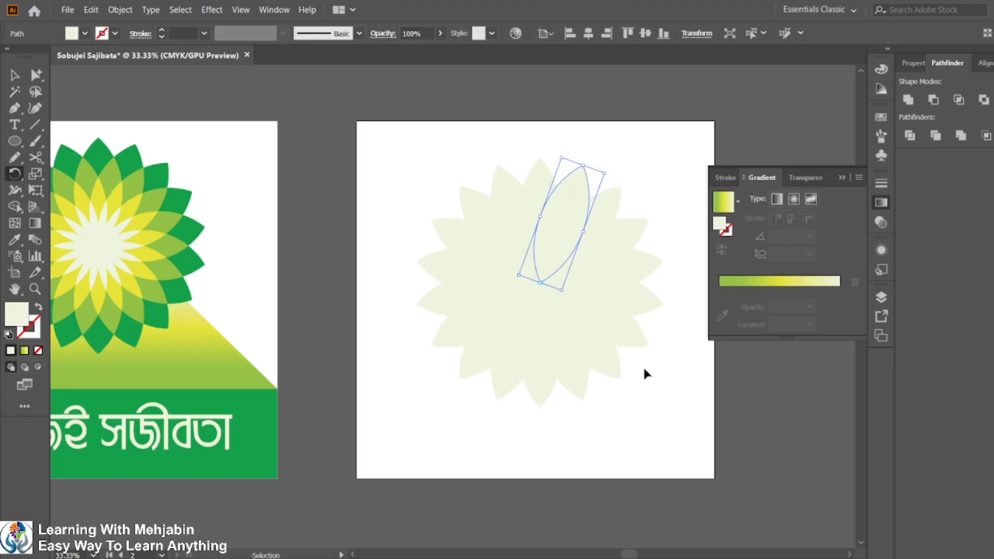
key(v)
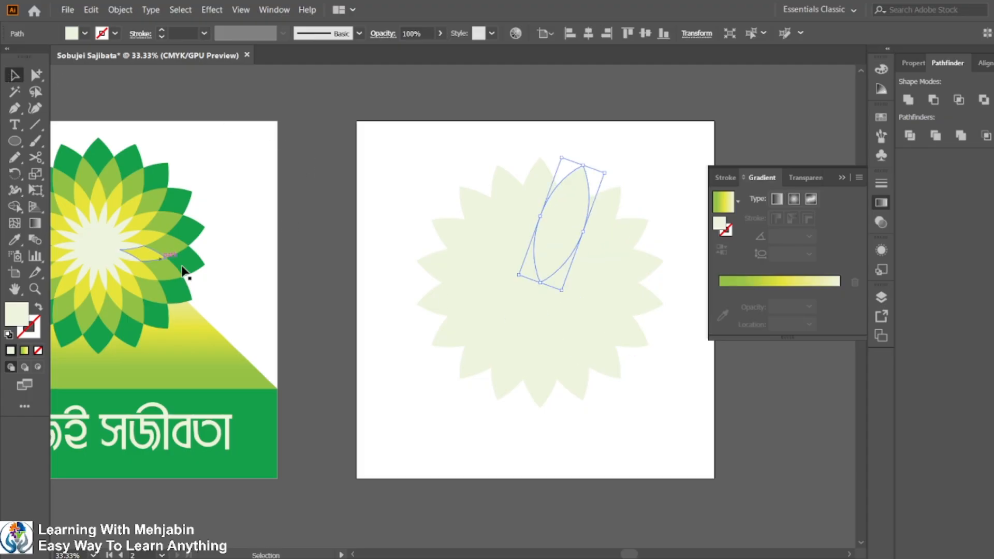
Select all petals, set the fill to #0a9f45, and fill every outer petal tip with Shape Builder.
drag(411, 147, 688, 412)
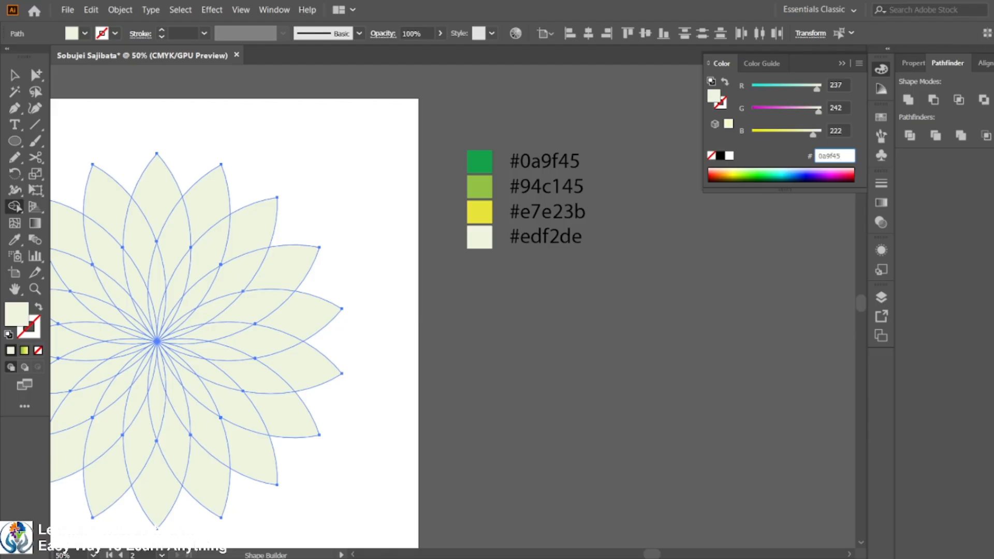
key(Return)
drag(332, 326, 503, 300)
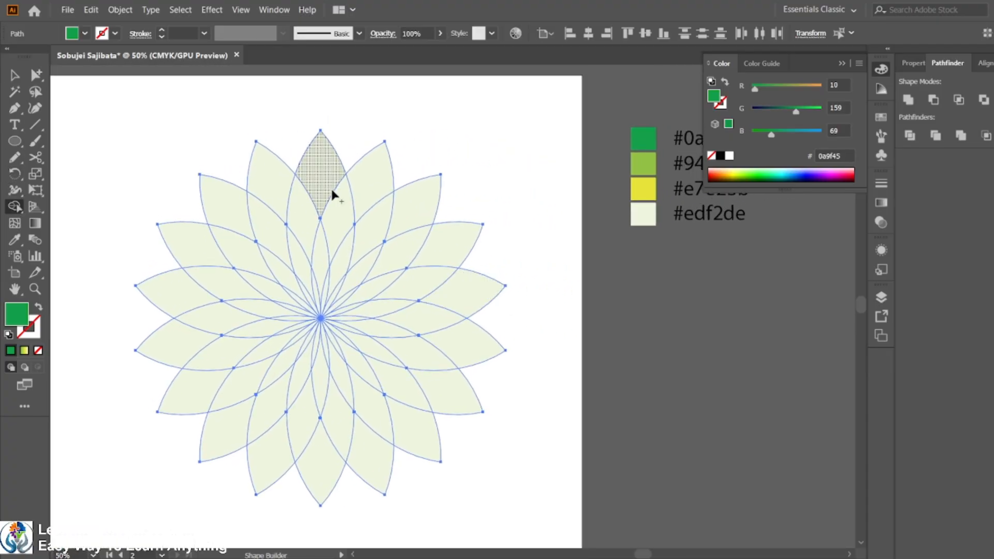
click(377, 170)
click(322, 169)
click(264, 173)
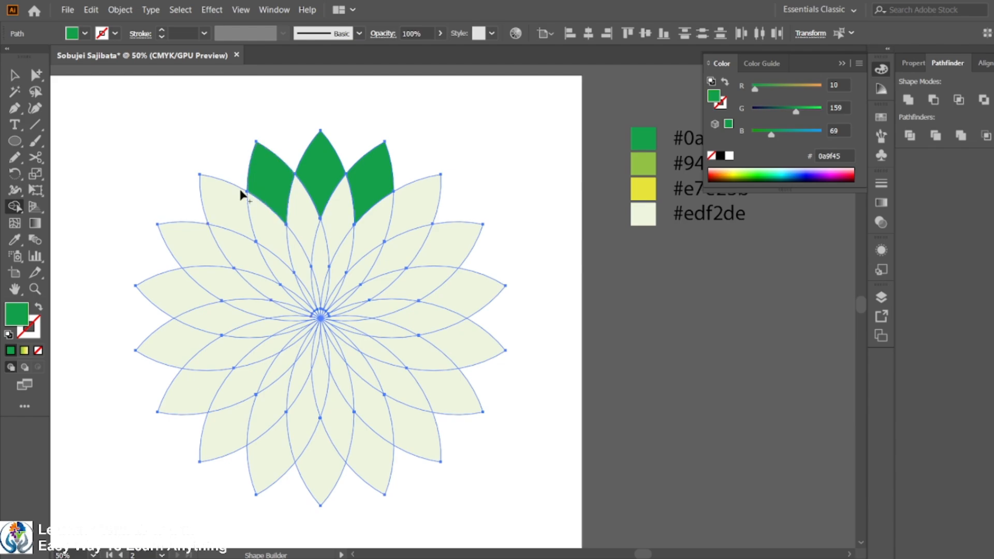
click(228, 200)
click(189, 240)
click(171, 290)
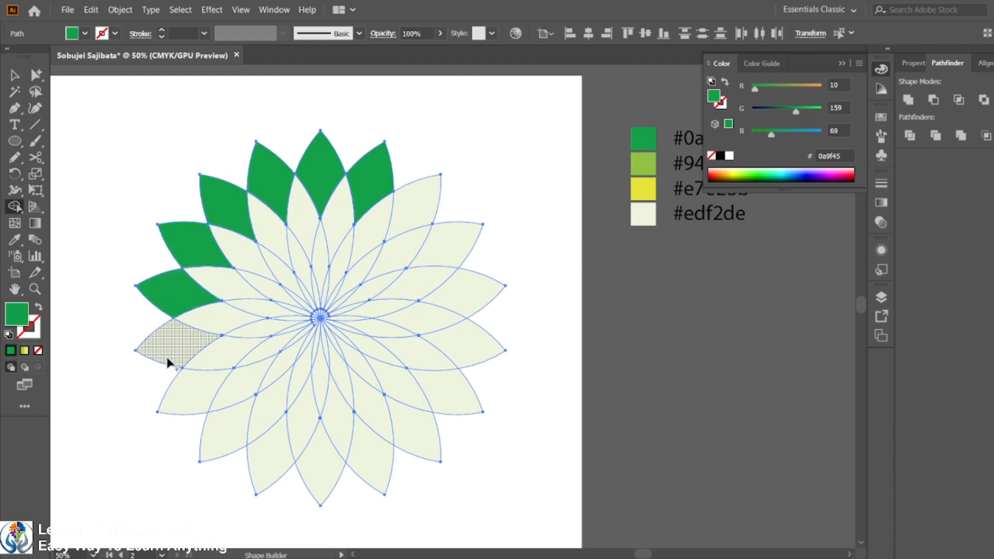
click(164, 334)
click(178, 385)
click(213, 449)
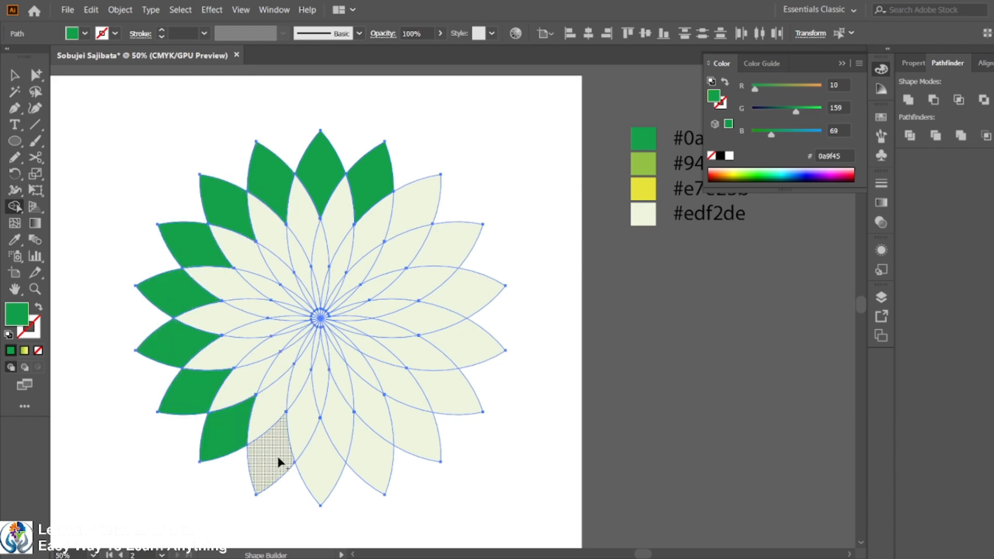
click(278, 456)
click(316, 468)
click(389, 472)
click(422, 437)
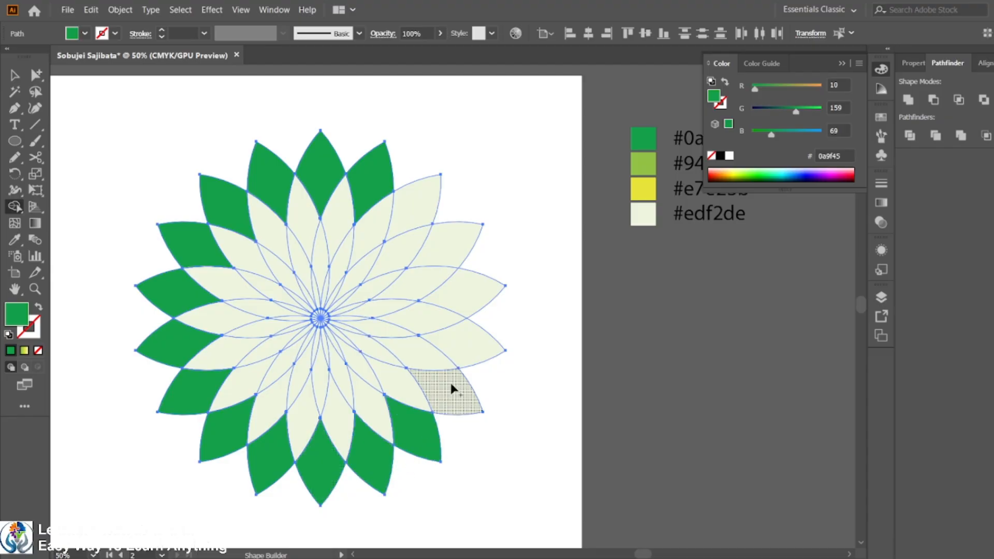
click(455, 389)
click(462, 341)
click(458, 279)
click(451, 237)
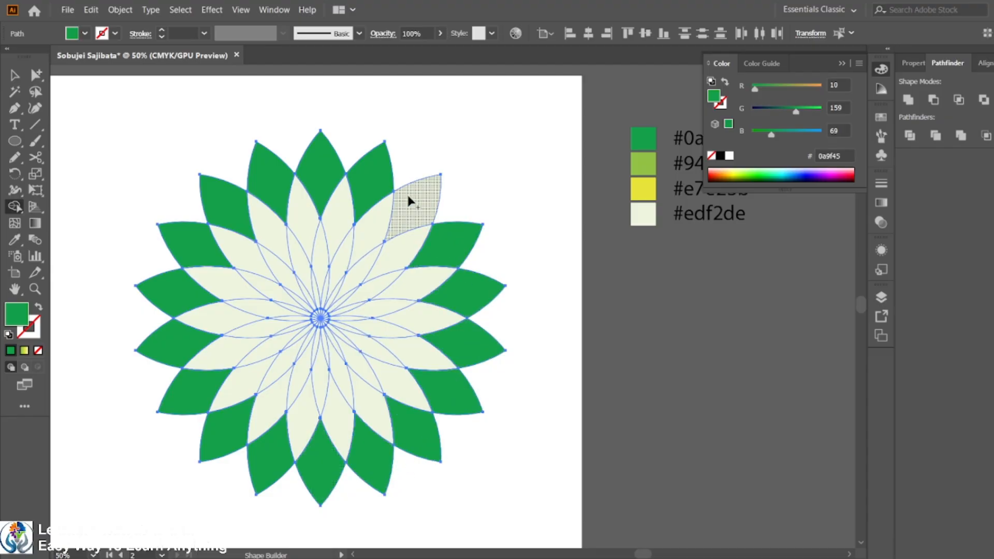
click(406, 192)
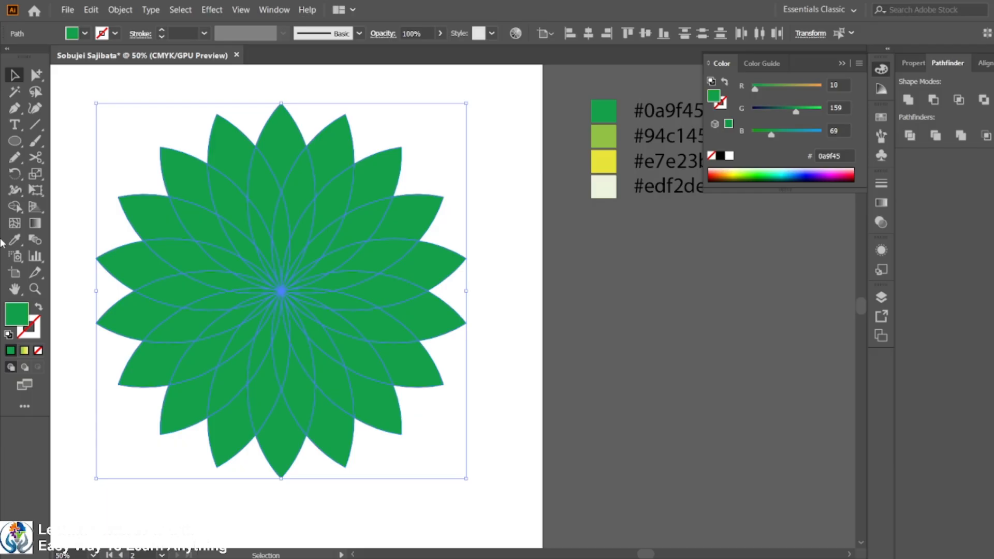
Set the fill to #94c145 and fill the second ring of petal segments with Shape Builder.
click(15, 207)
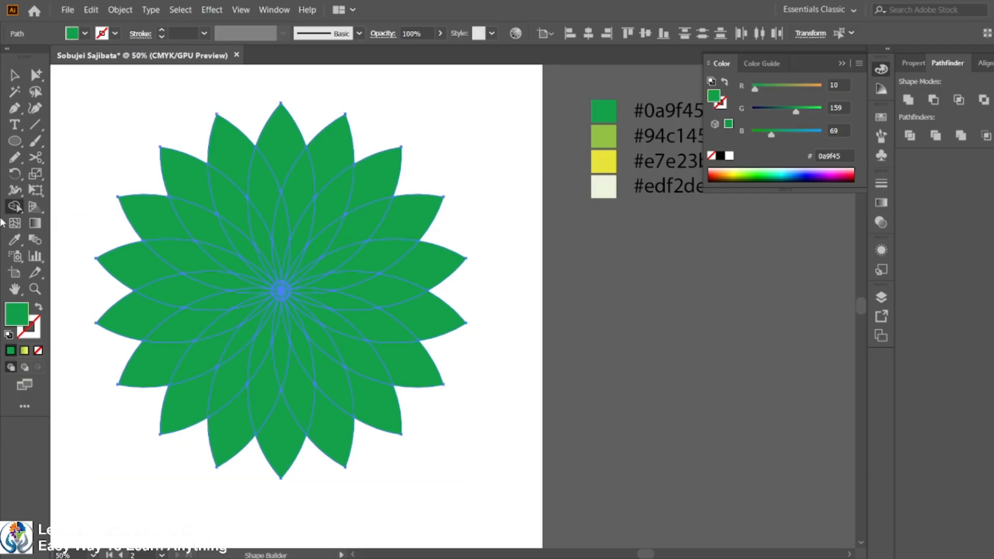
click(850, 155)
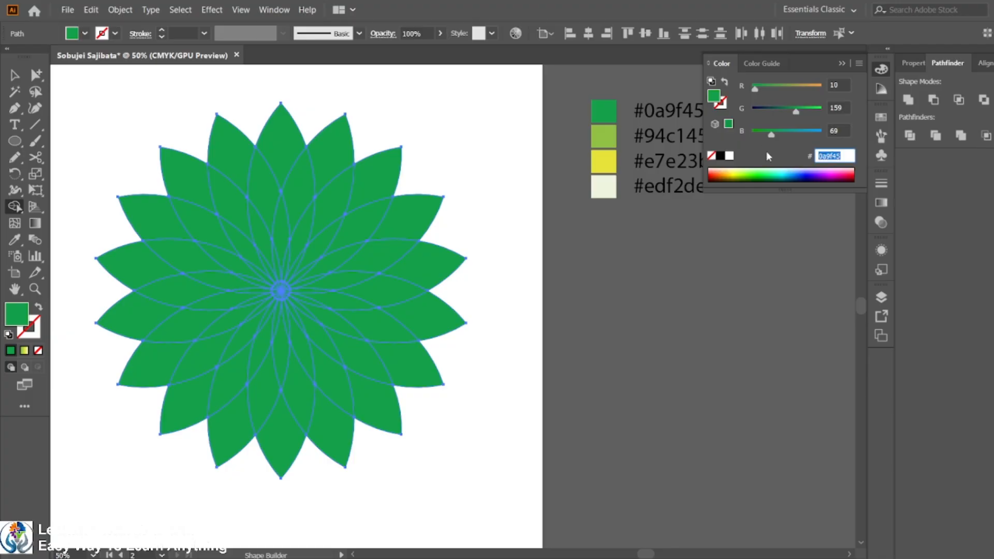
text(94c145)
key(Return)
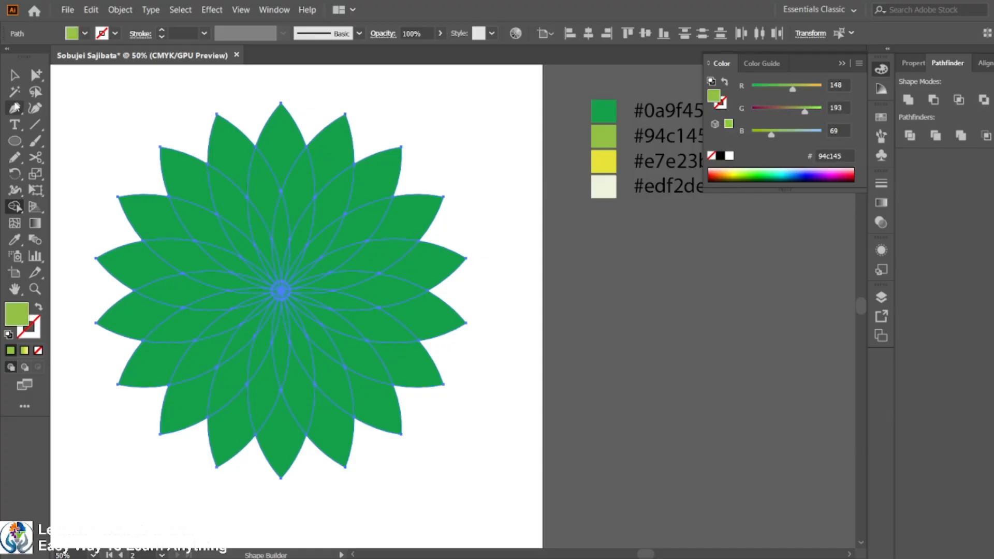
click(294, 194)
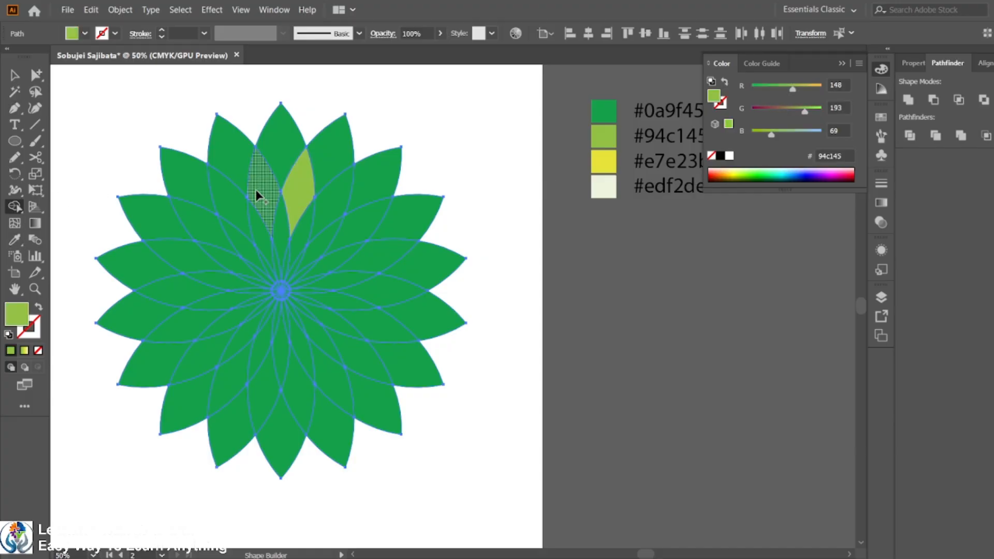
click(255, 189)
click(219, 201)
click(192, 227)
click(176, 253)
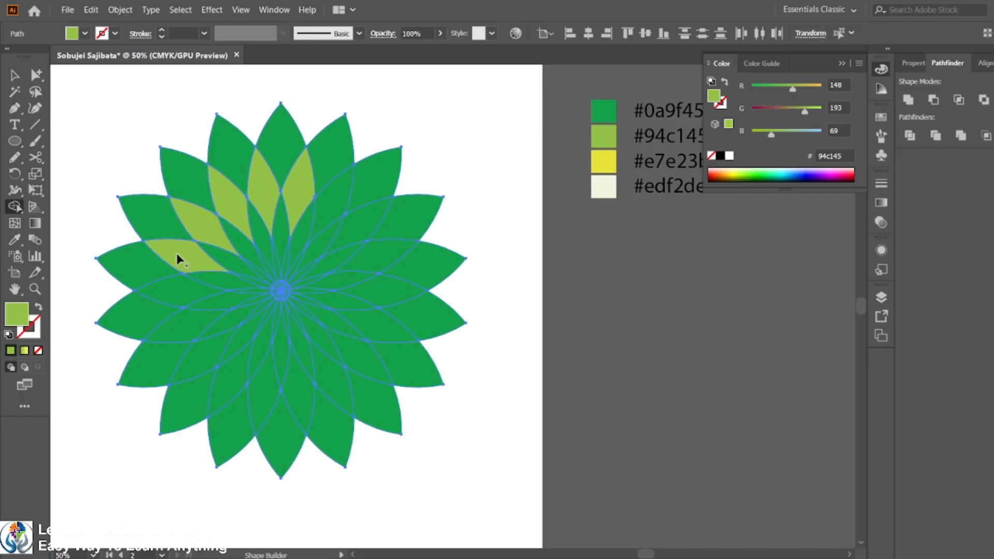
click(176, 296)
click(179, 335)
click(187, 362)
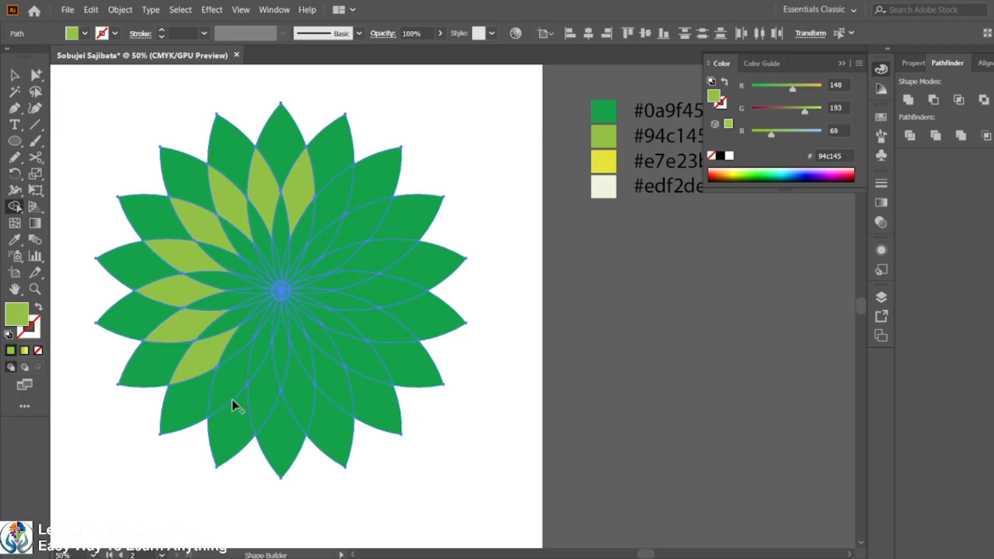
click(233, 396)
click(261, 400)
click(297, 399)
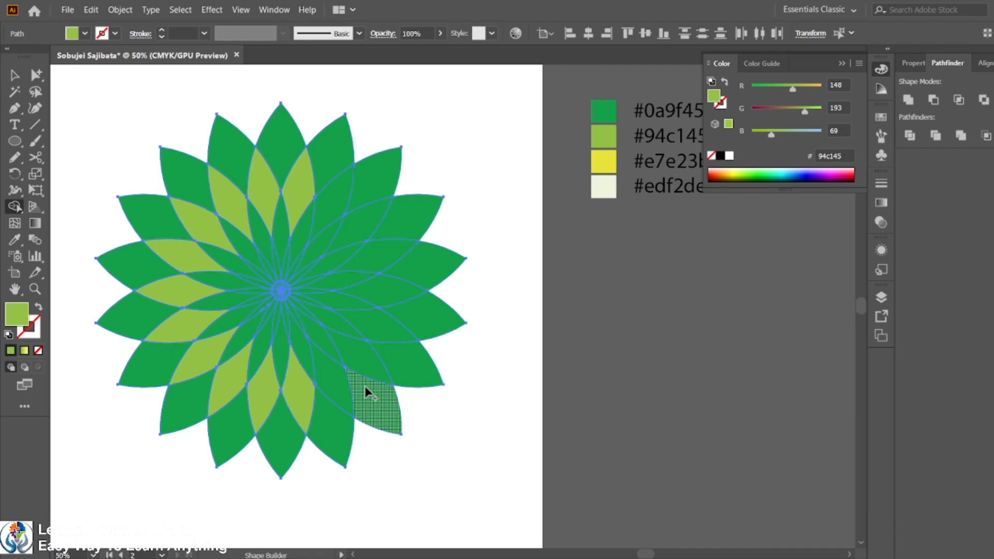
click(339, 386)
click(362, 347)
click(377, 328)
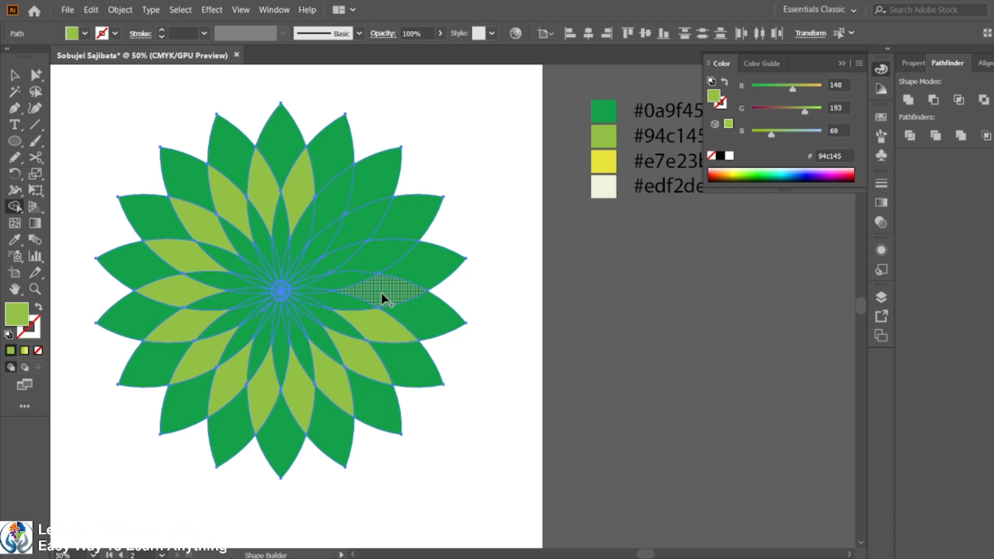
click(381, 293)
click(371, 256)
click(349, 220)
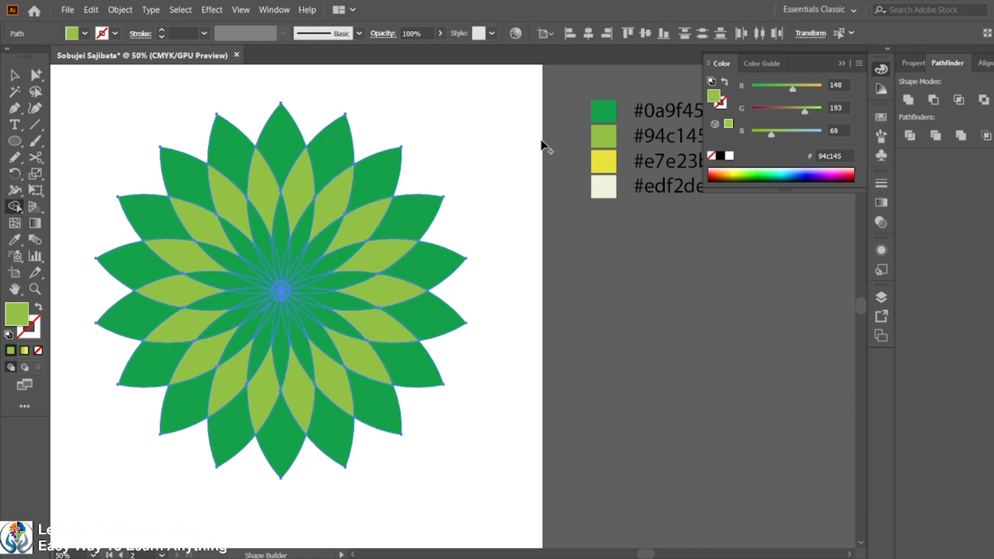
Set the fill to #e7e23b and fill the third ring of inner petal segments yellow with Shape Builder.
click(845, 154)
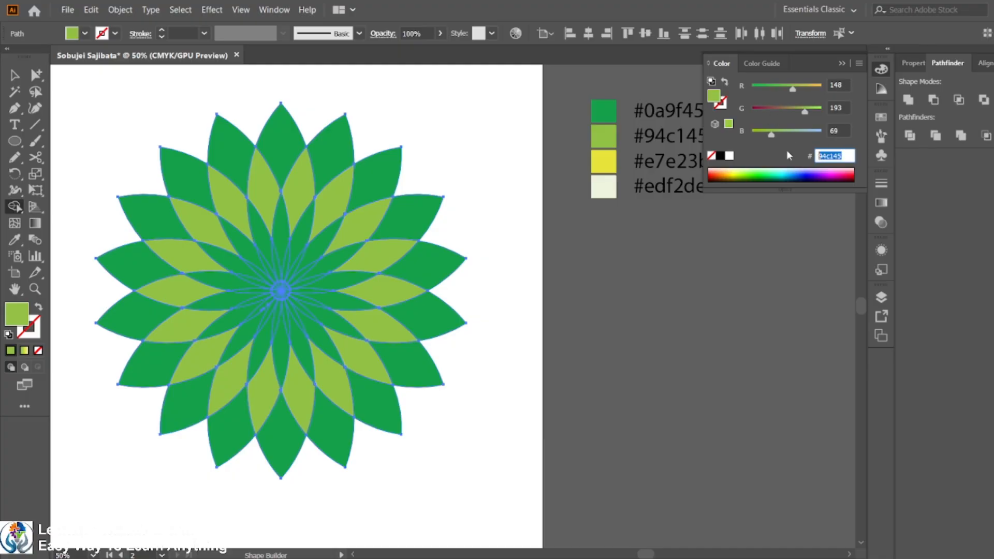
text(e7e23b)
key(Return)
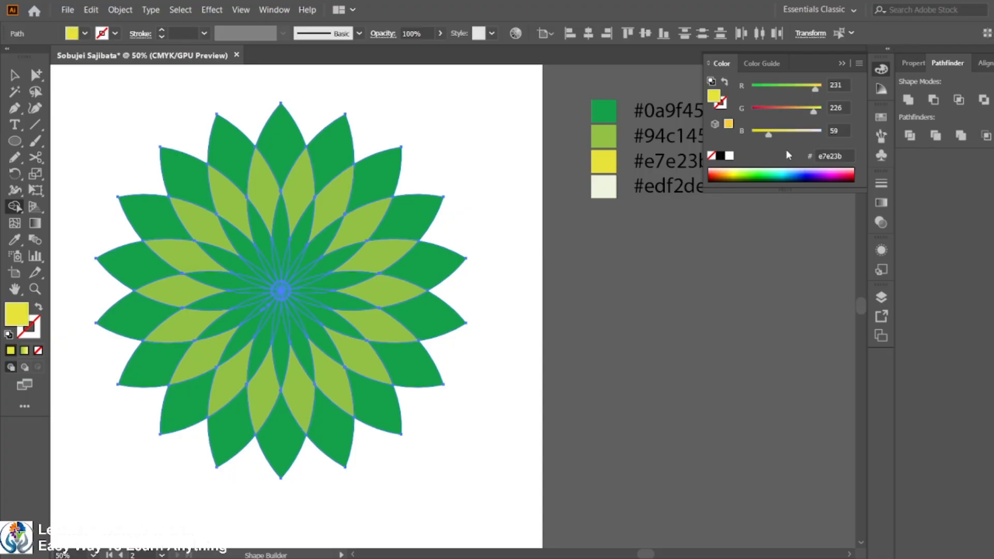
click(278, 232)
click(257, 238)
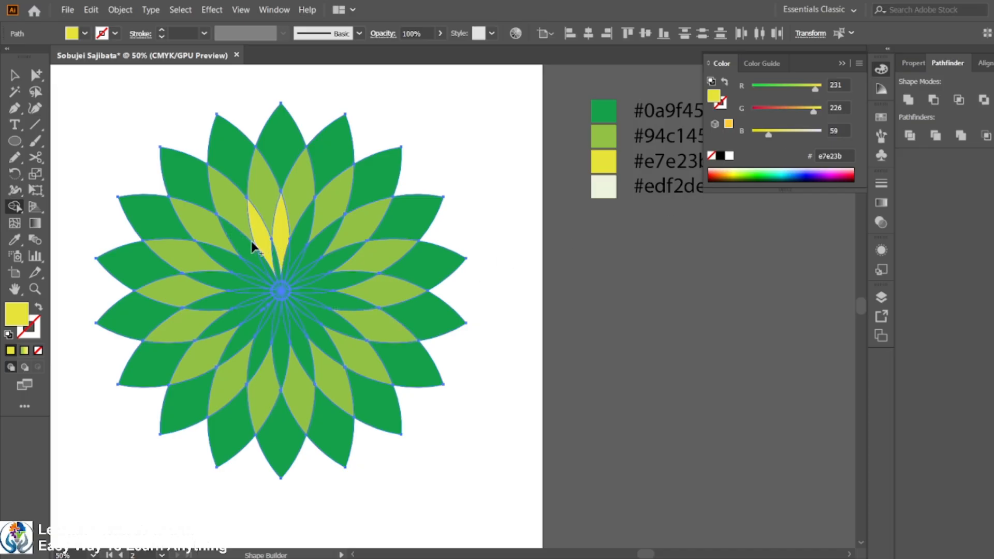
click(229, 257)
click(220, 281)
click(219, 297)
click(225, 319)
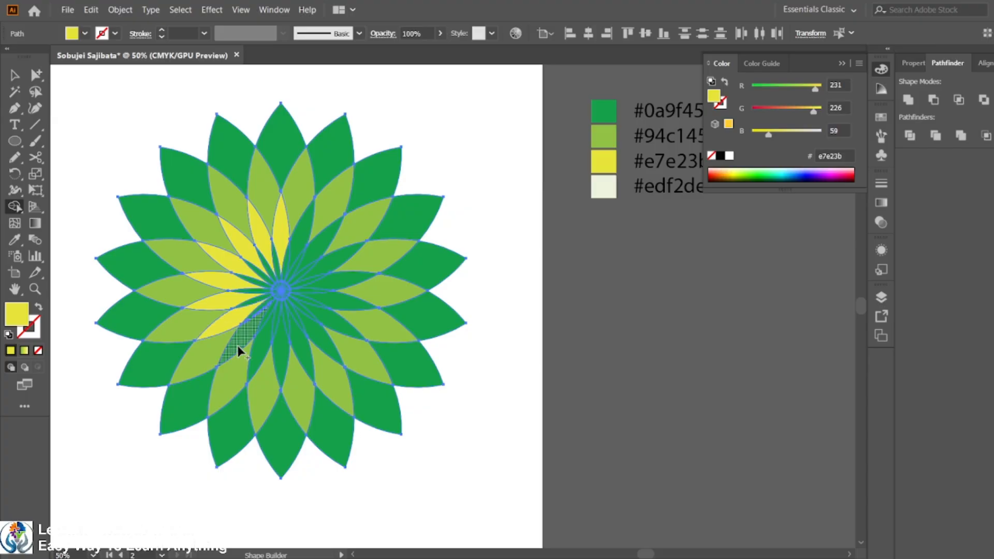
click(249, 347)
click(279, 354)
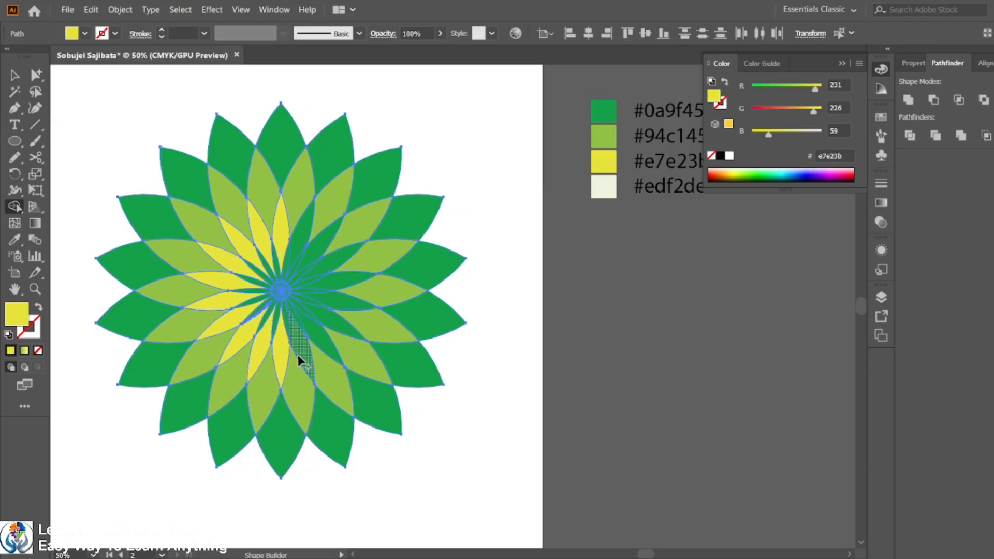
click(319, 346)
click(339, 328)
click(351, 304)
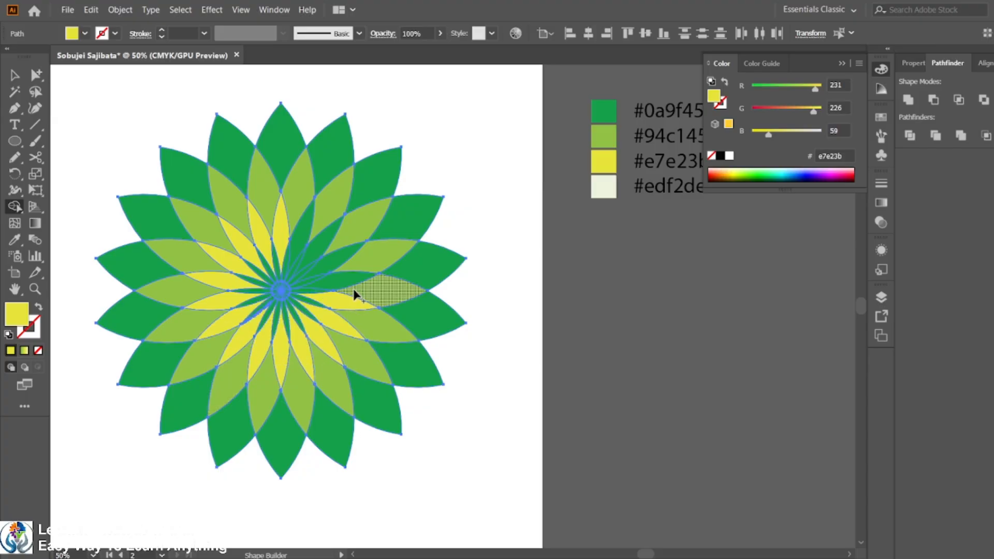
click(354, 290)
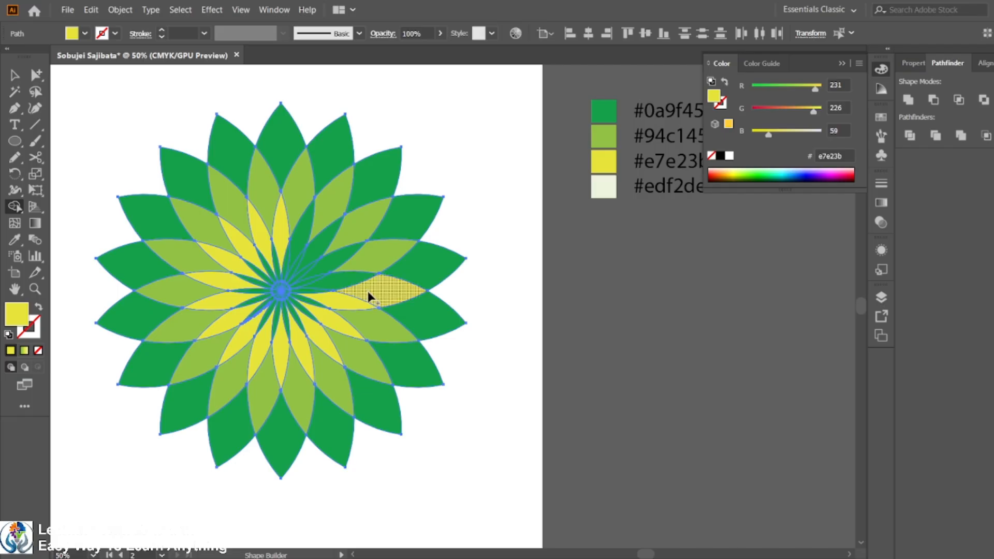
key(ctrl+z)
click(352, 277)
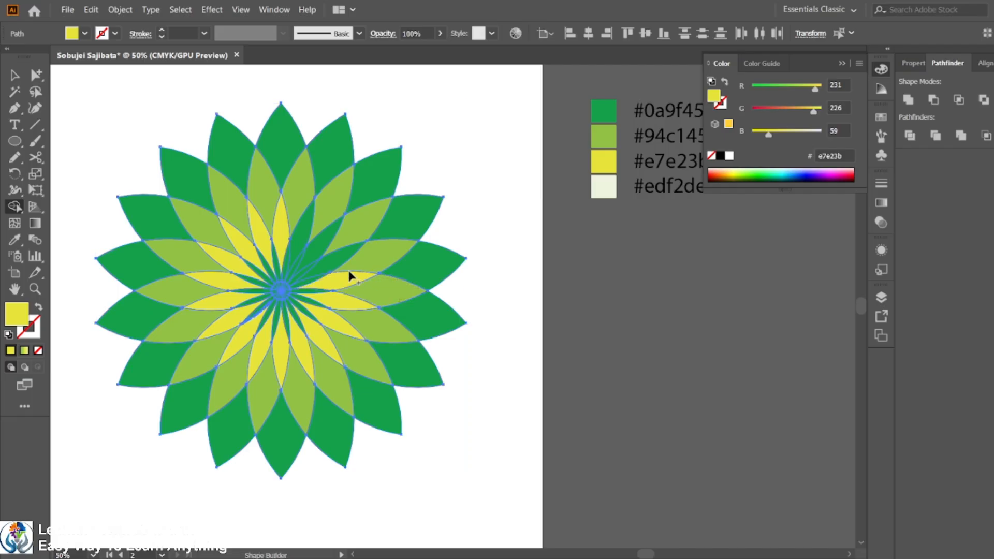
click(325, 238)
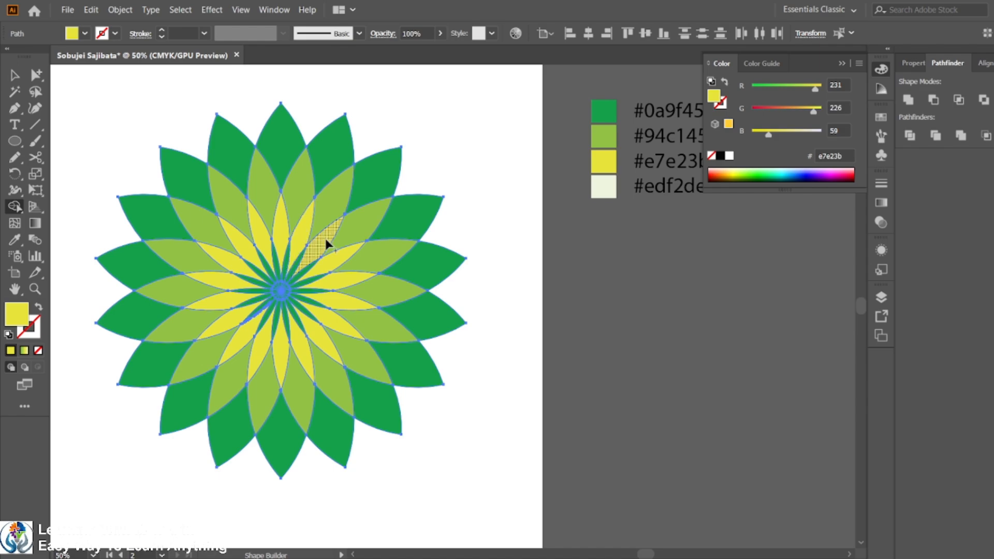
Set the fill to #edf2de and fill the flower's centre segments with Shape Builder.
click(846, 156)
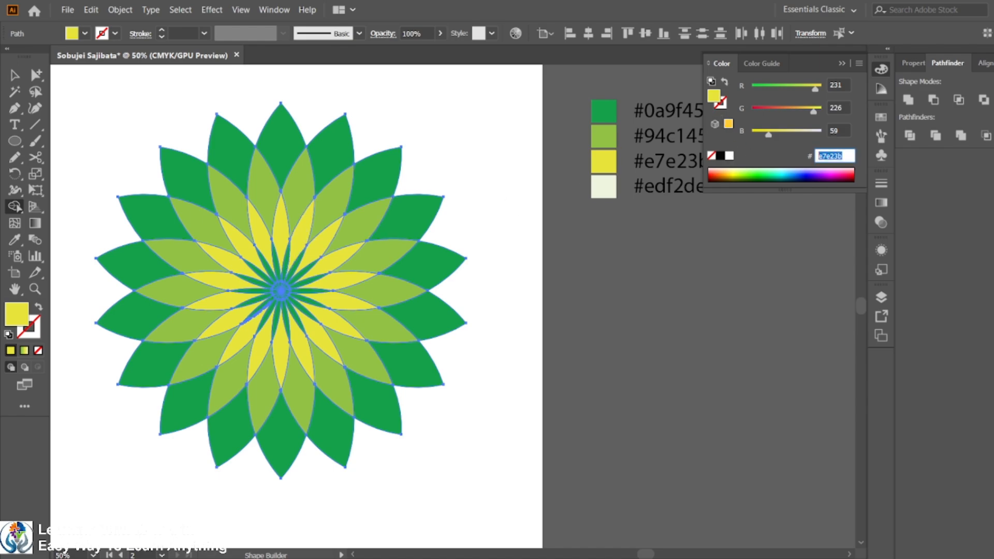
text(edf2de)
key(Return)
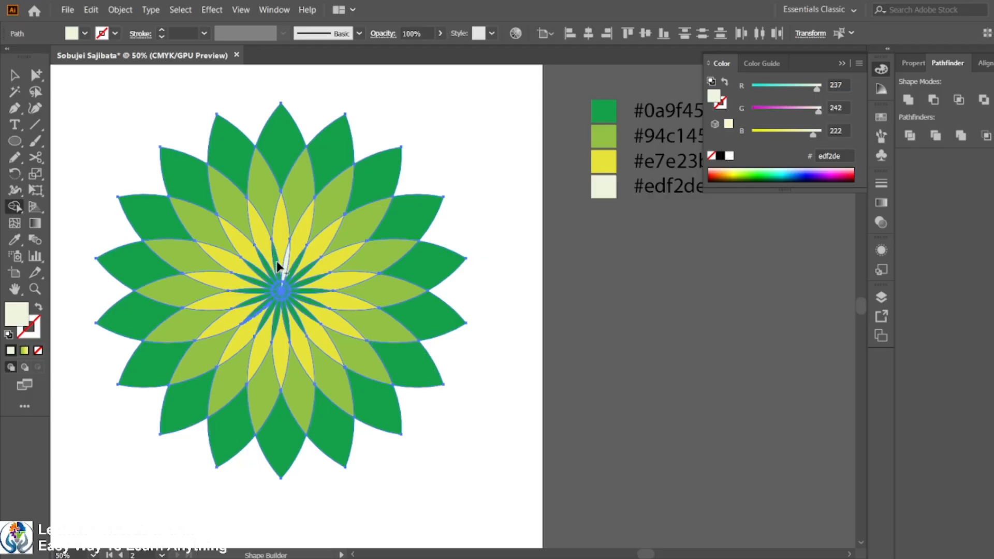
mouse_move(278, 266)
mouse_down()
mouse_move(280, 300)
mouse_move(268, 292)
mouse_up()
click(281, 297)
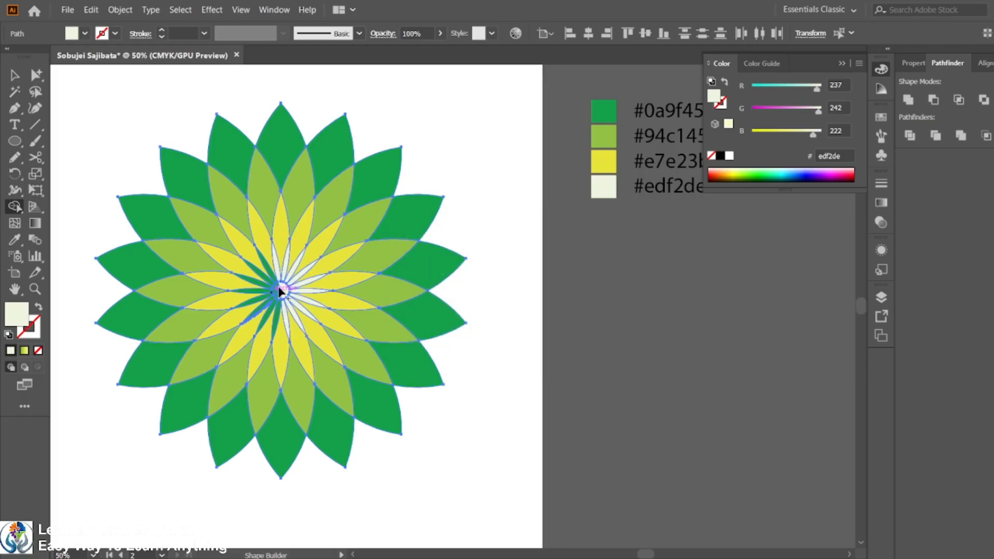
drag(281, 287, 284, 307)
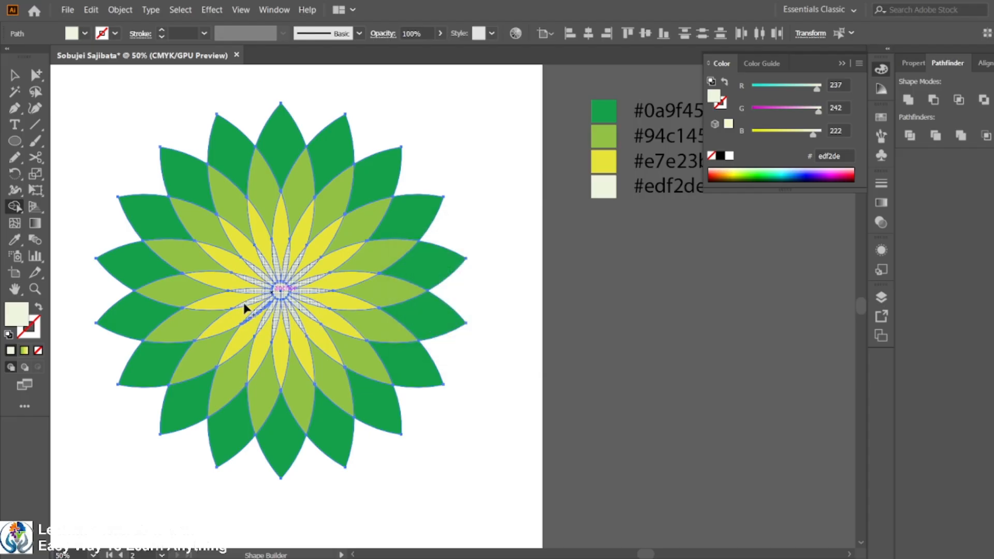
Zoom in and out to inspect the filled centre of the flower.
scroll(299, 298, up, 2)
scroll(299, 356, up, 4)
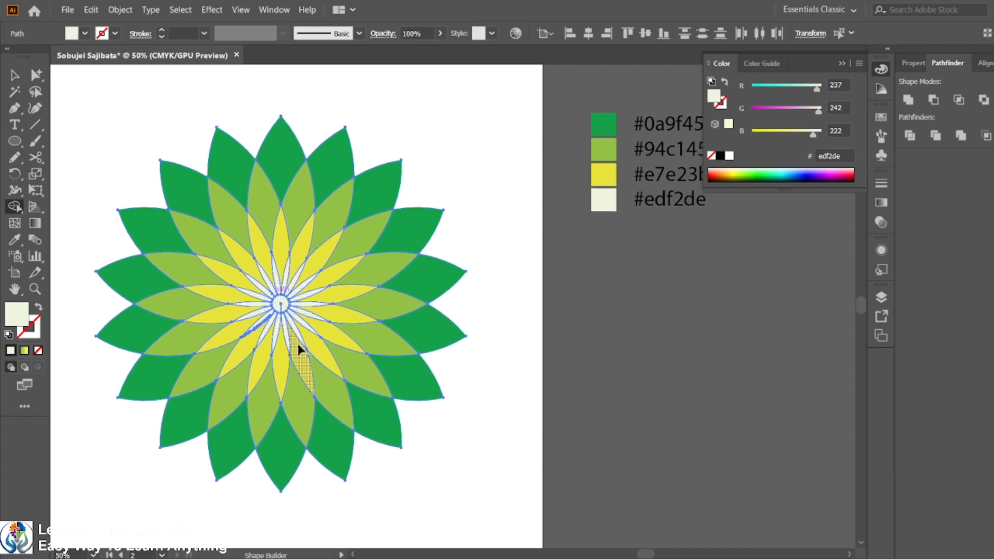
key(super)
key(super)
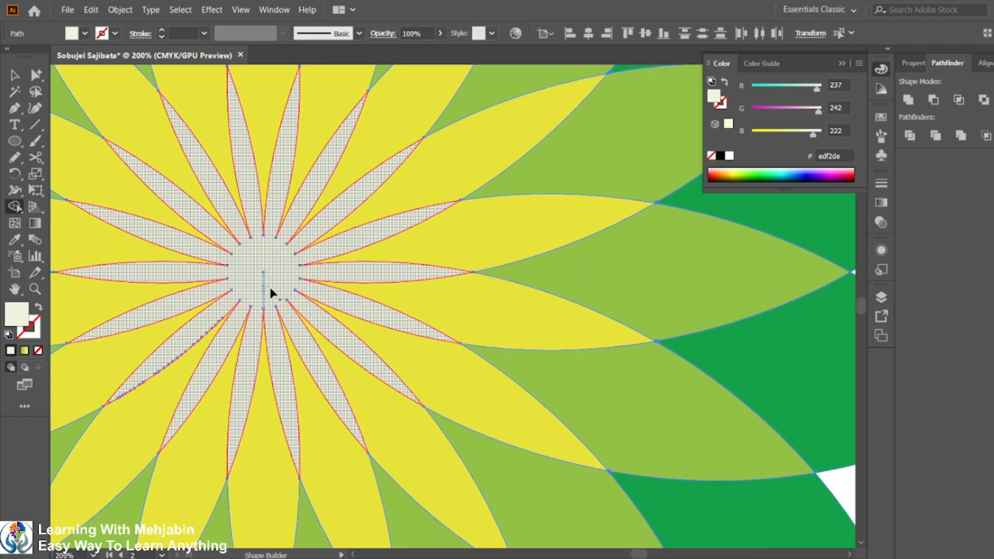
scroll(259, 290, down, 1)
scroll(259, 284, down, 3)
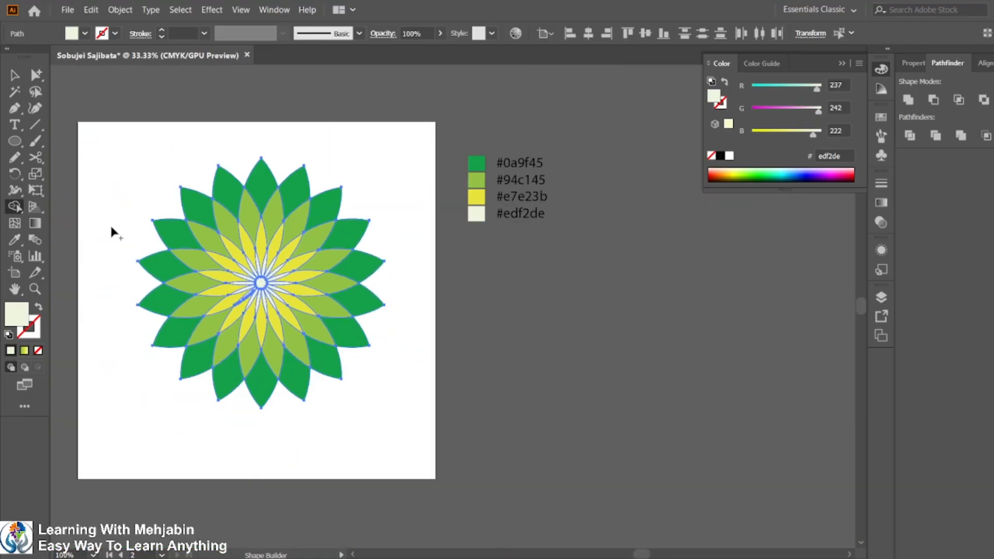
scroll(264, 320, up, 4)
scroll(150, 223, down, 2)
scroll(150, 222, up, 3)
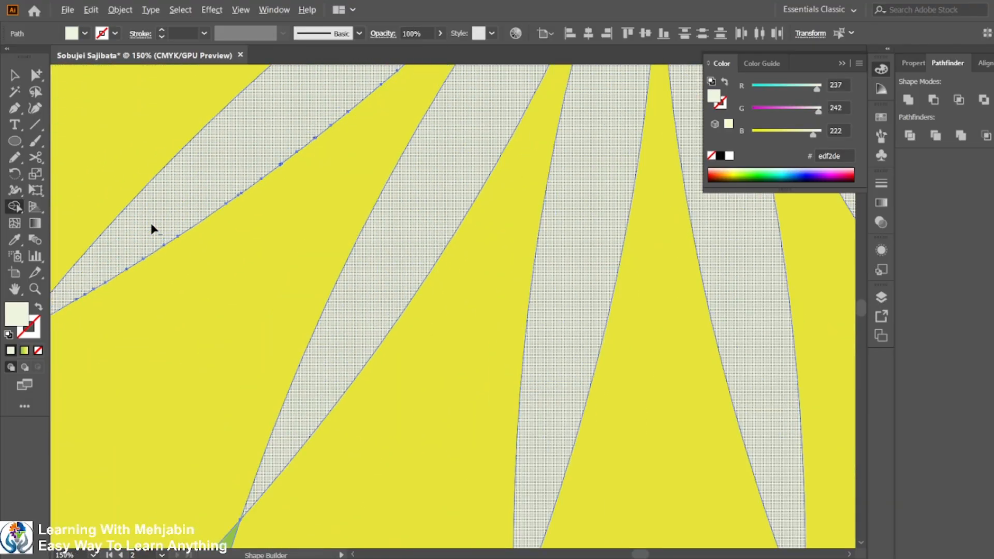
scroll(151, 222, down, 4)
scroll(152, 225, down, 1)
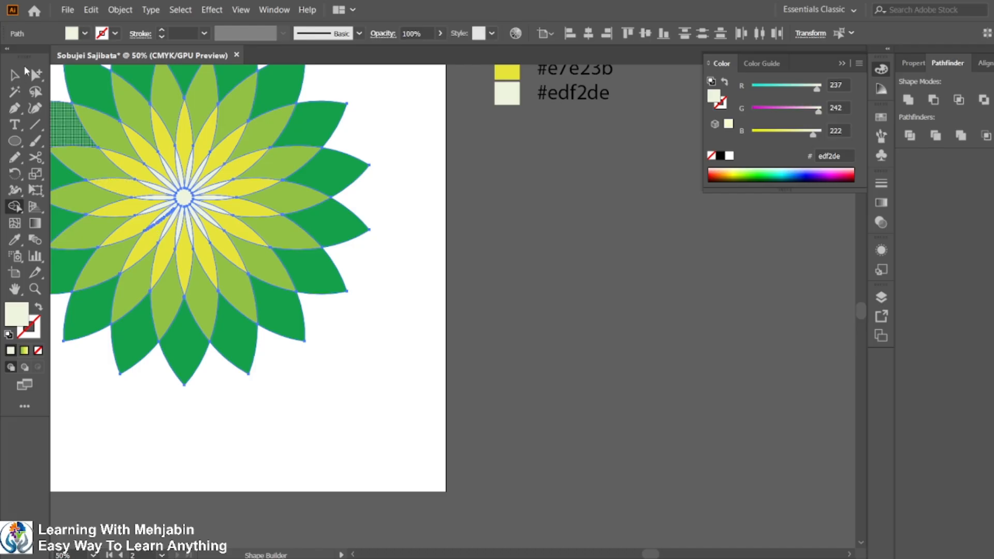
Scale the whole flower down proportionally on the second artboard.
click(15, 77)
key(space)
drag(179, 180, 424, 251)
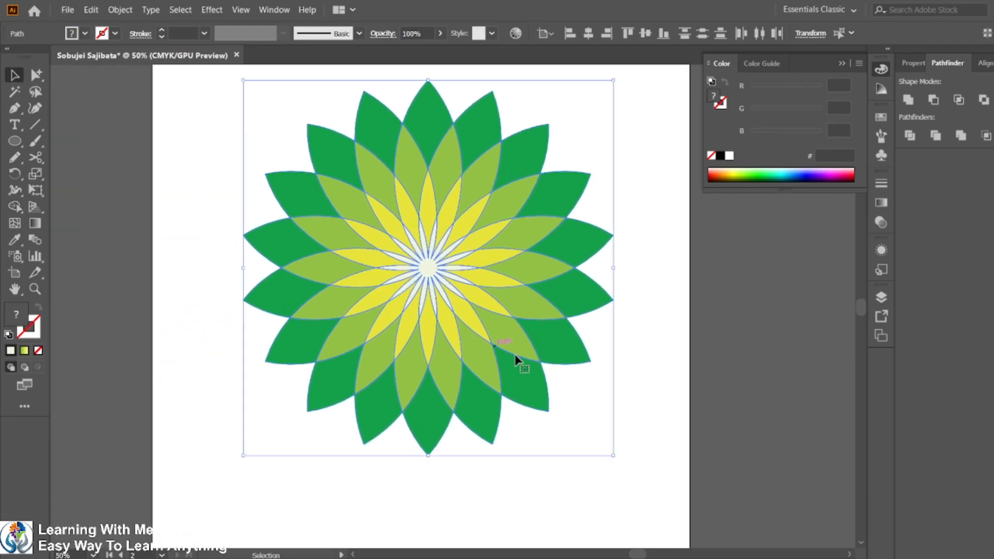
scroll(617, 276, down, 2)
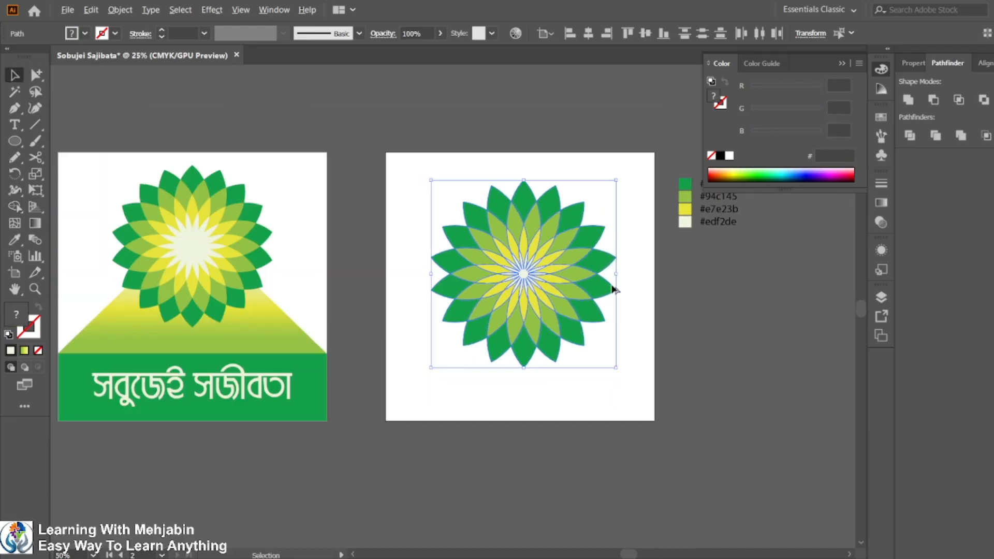
click(688, 359)
drag(405, 179, 593, 335)
click(601, 368)
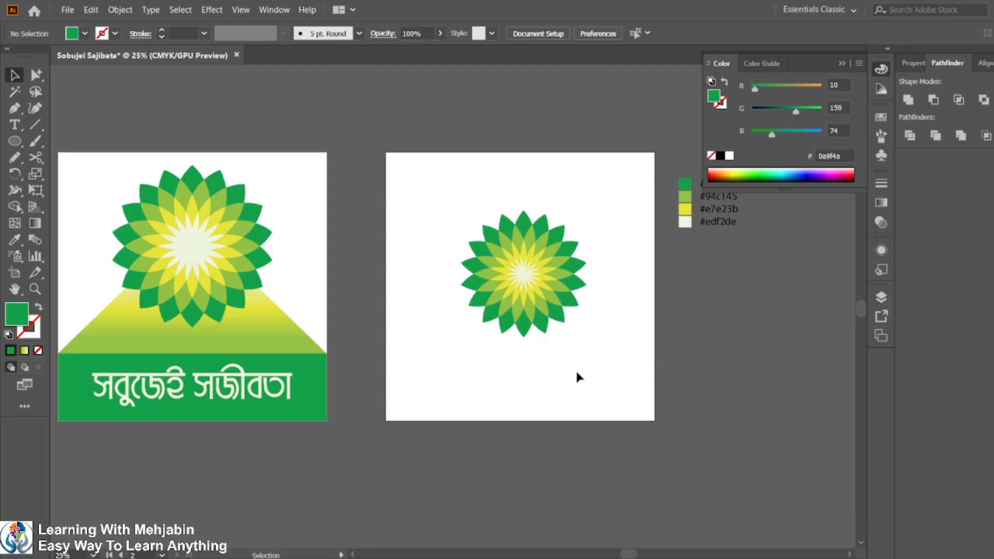
Group all flower pieces and centre the group horizontally and vertically on the artboard.
drag(421, 165, 615, 355)
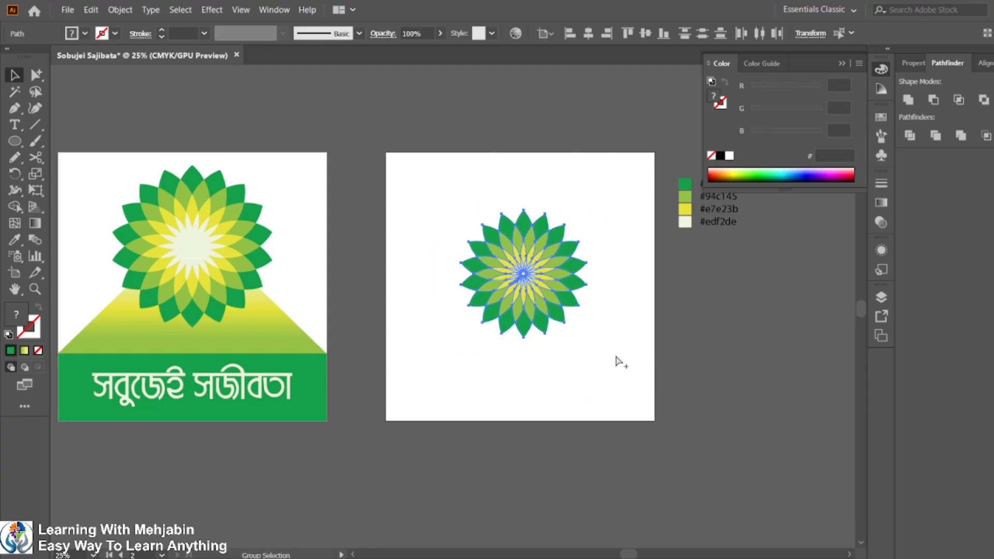
key(ctrl+g)
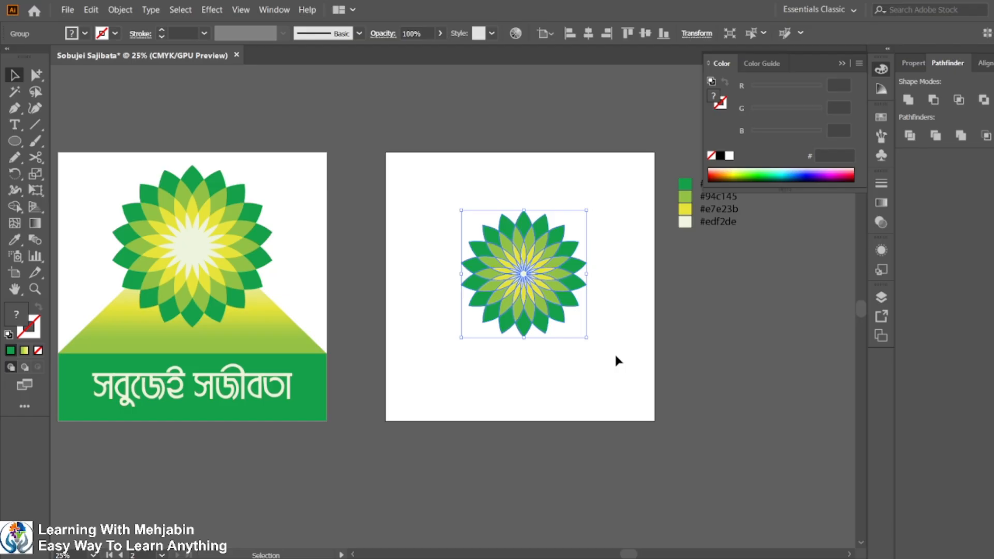
click(588, 33)
click(645, 33)
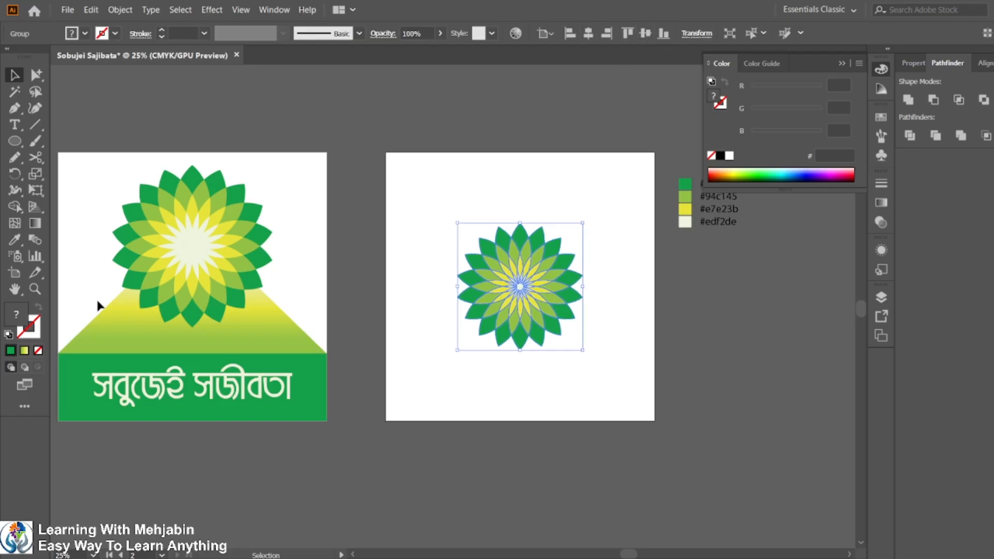
Switch to the task PDF and read through the logo design instructions and sample output.
drag(521, 331, 626, 354)
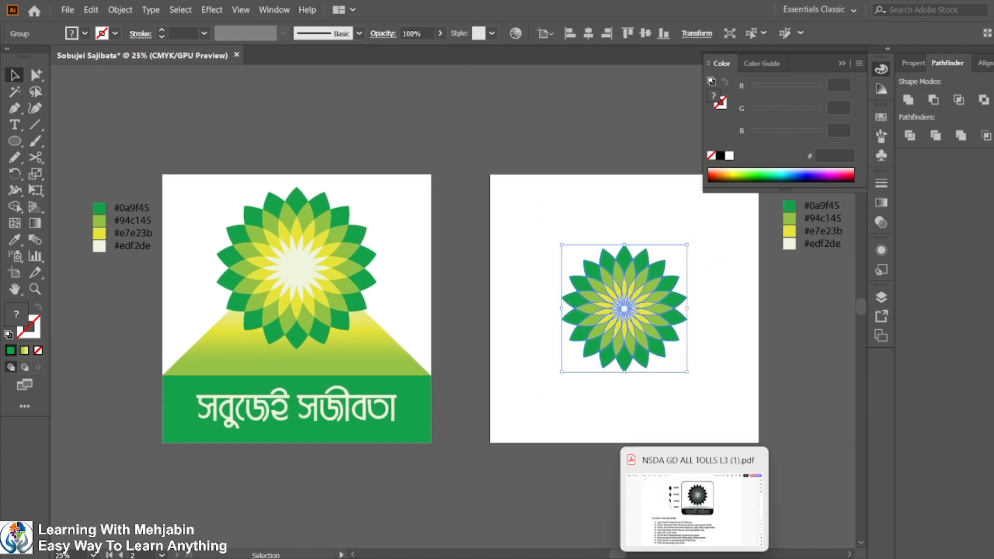
click(694, 558)
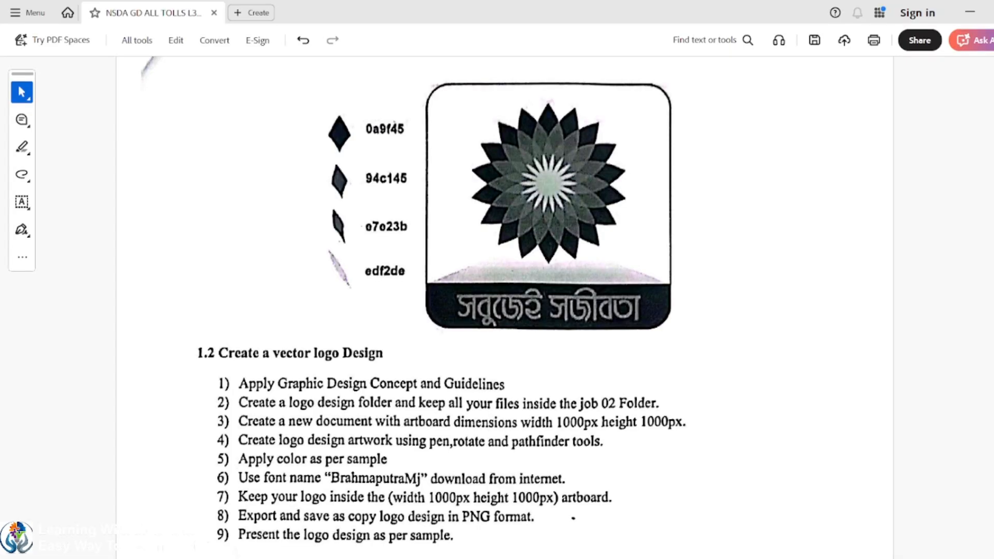
scroll(521, 305, down, 1)
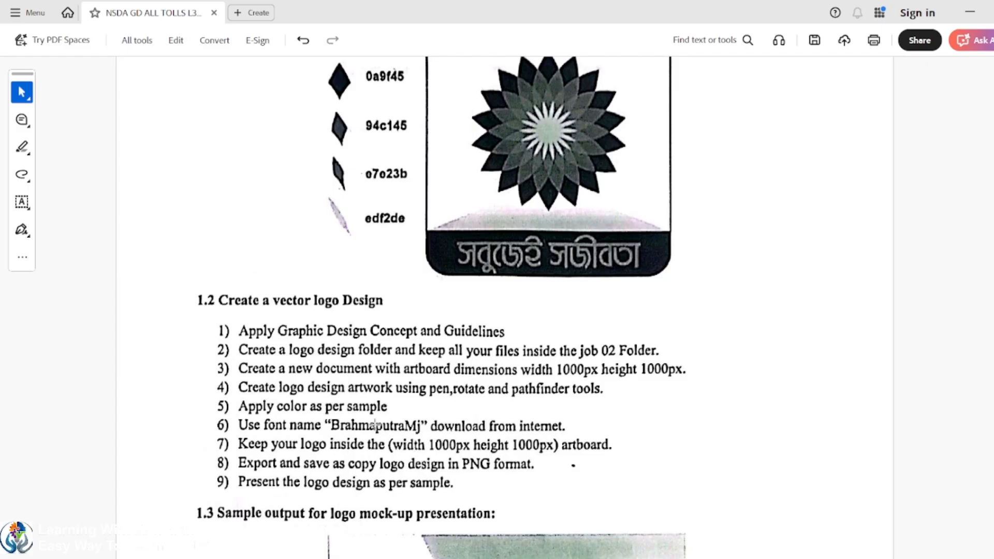
scroll(383, 417, down, 1)
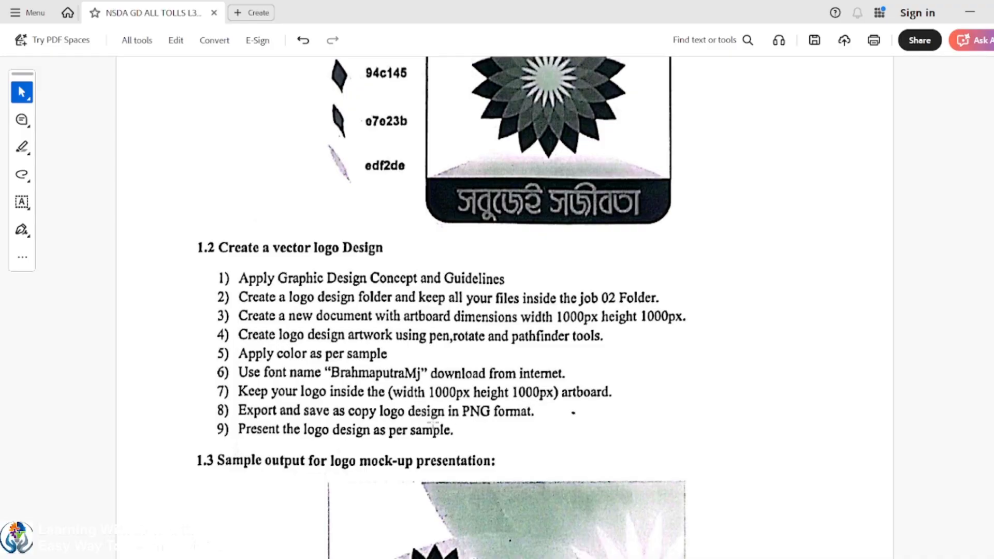
scroll(474, 277, down, 1)
scroll(474, 276, down, 5)
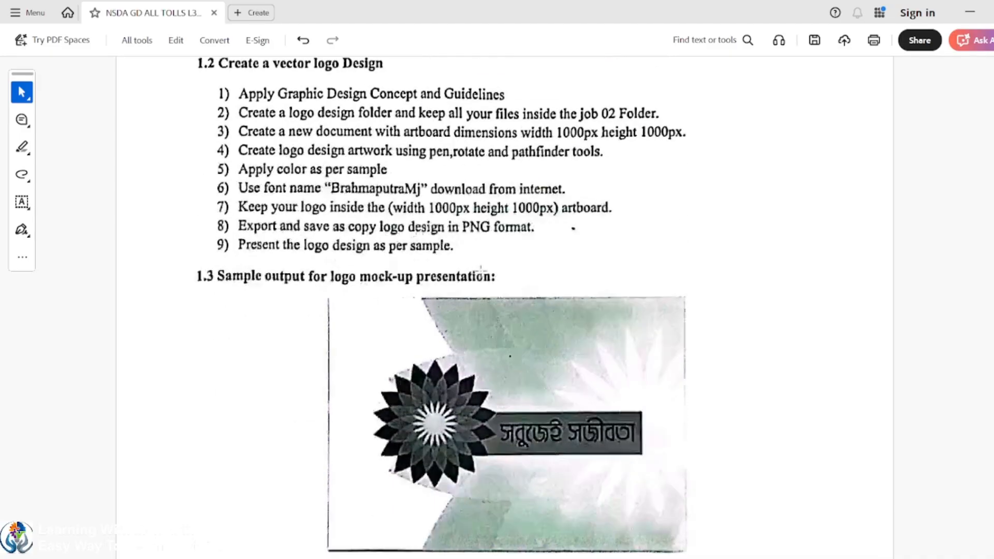
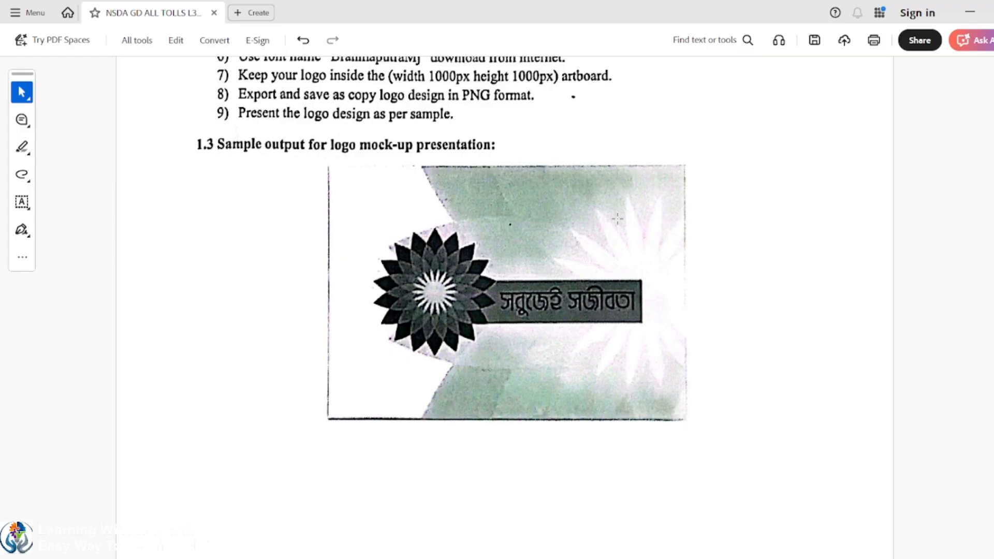
Scroll through the task PDF to review the logo instructions and sample mock-up presentation.
scroll(617, 220, up, 3)
scroll(616, 219, down, 3)
scroll(659, 187, up, 1)
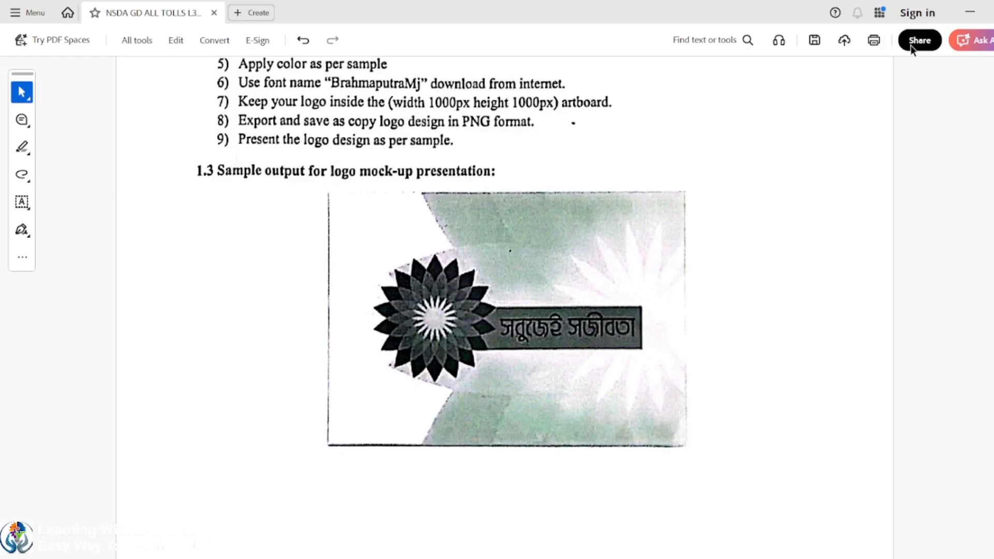
scroll(382, 279, up, 3)
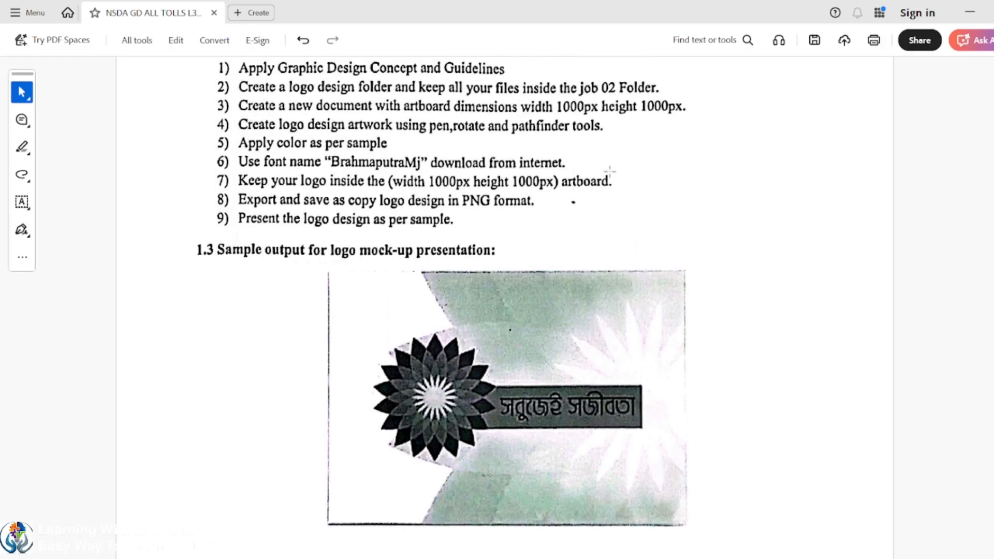
click(968, 12)
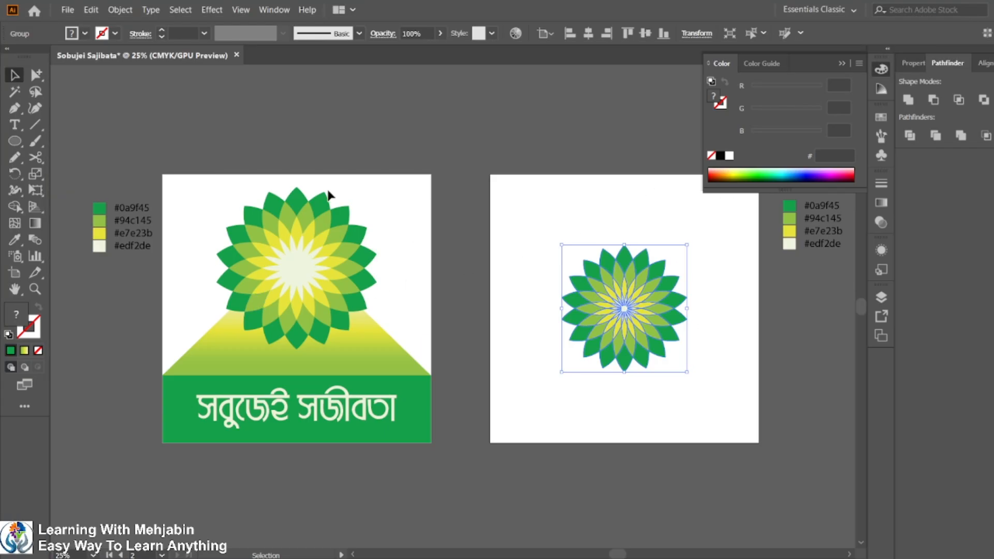
Create a new 1000 × 1000 px document named sobujei sajibata mockup.
scroll(328, 193, down, 3)
click(67, 9)
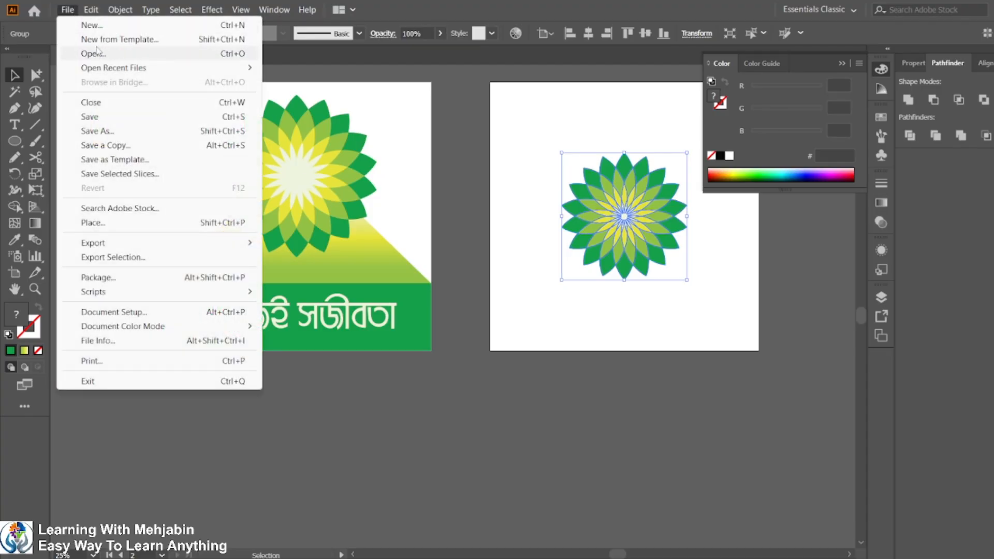
click(95, 25)
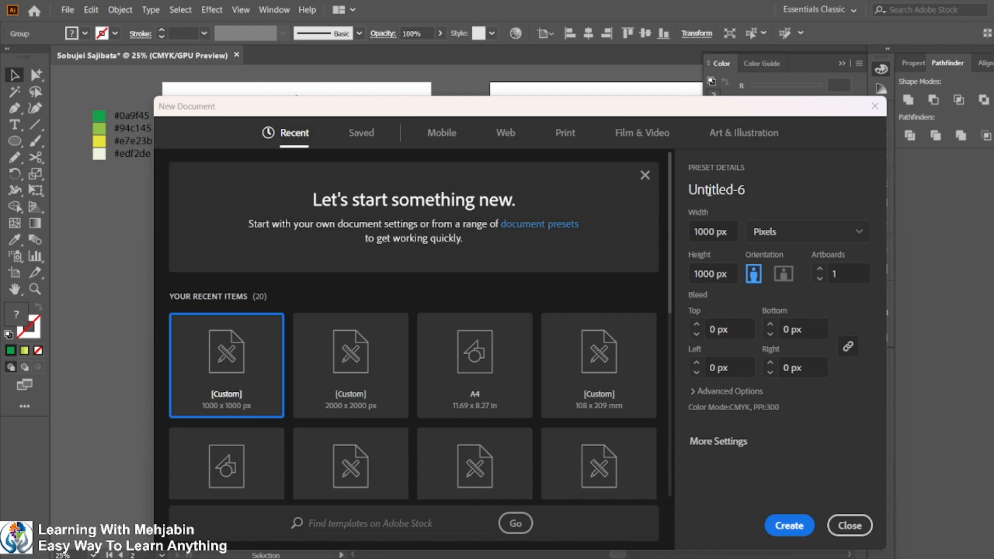
drag(745, 190, 560, 190)
text(s)
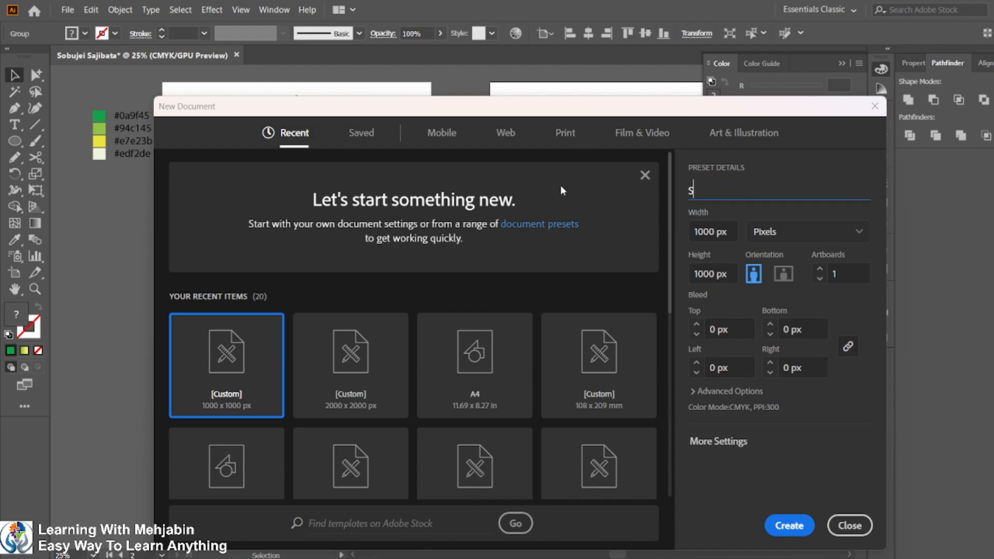
text(obujei sajibata mo)
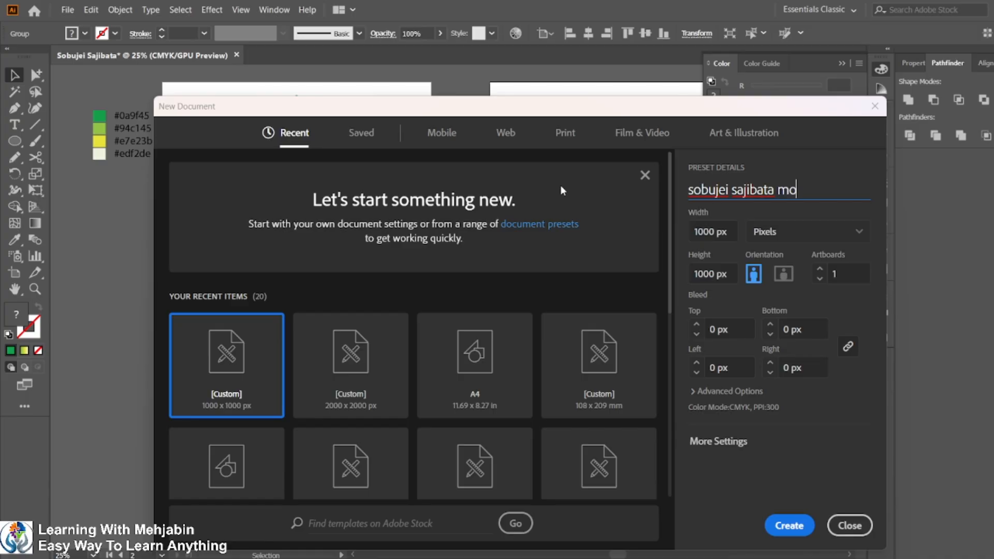
text(ckup)
key(Return)
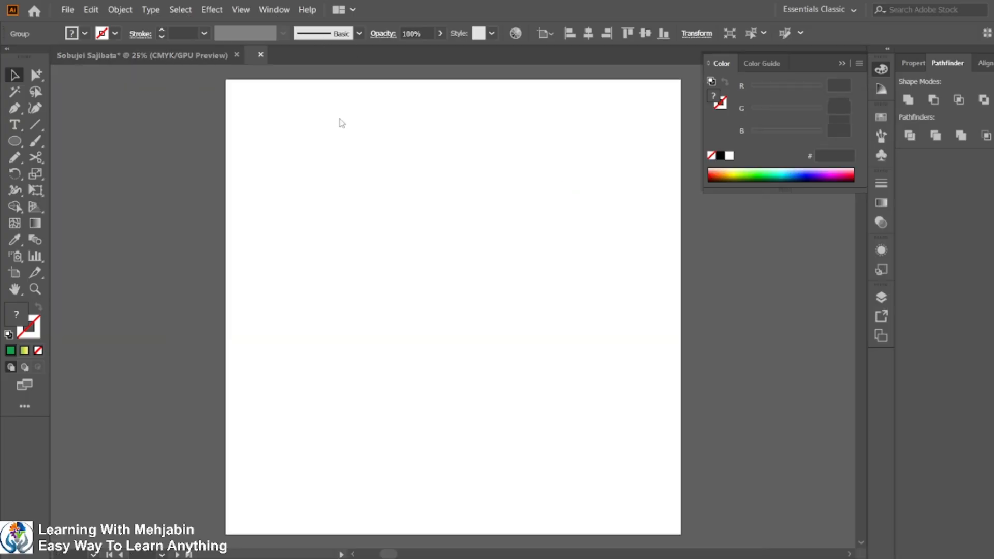
Drag the coloured flower from the logo document's second artboard into the new mockup document.
scroll(420, 319, down, 2)
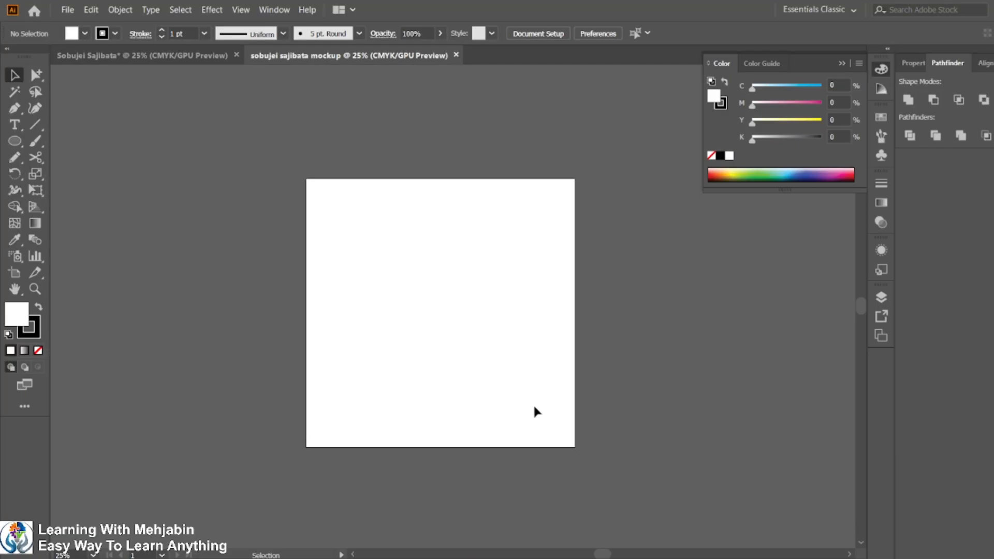
click(182, 54)
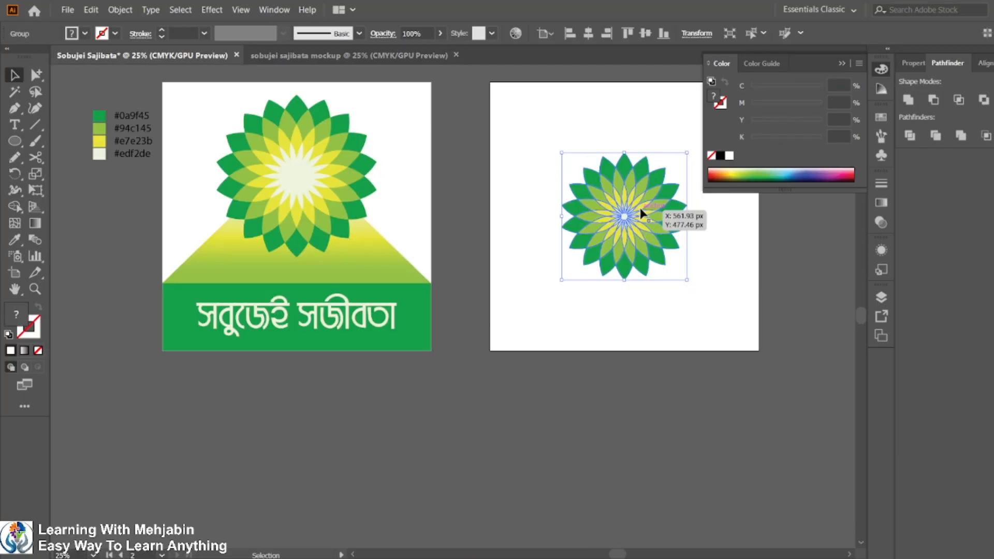
drag(641, 212, 379, 56)
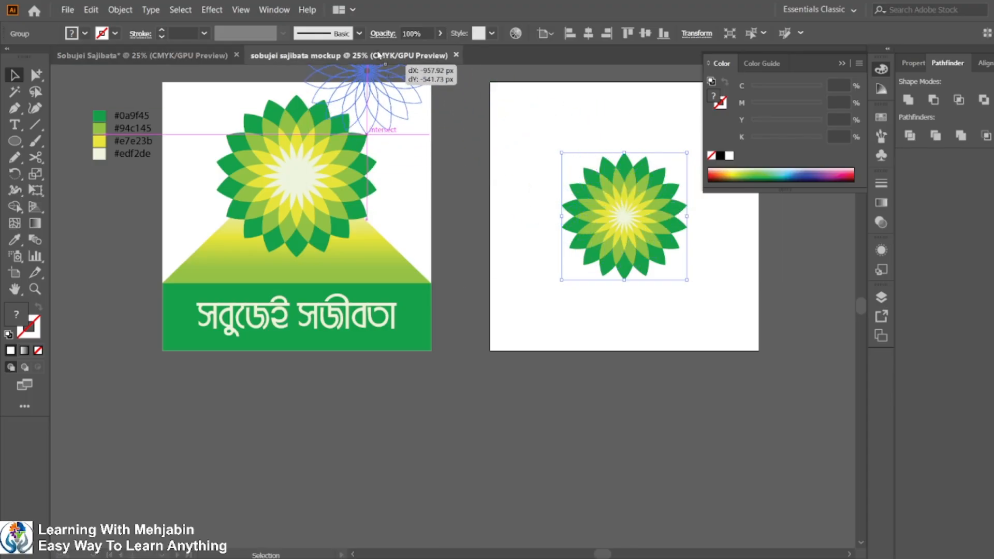
drag(398, 262, 398, 269)
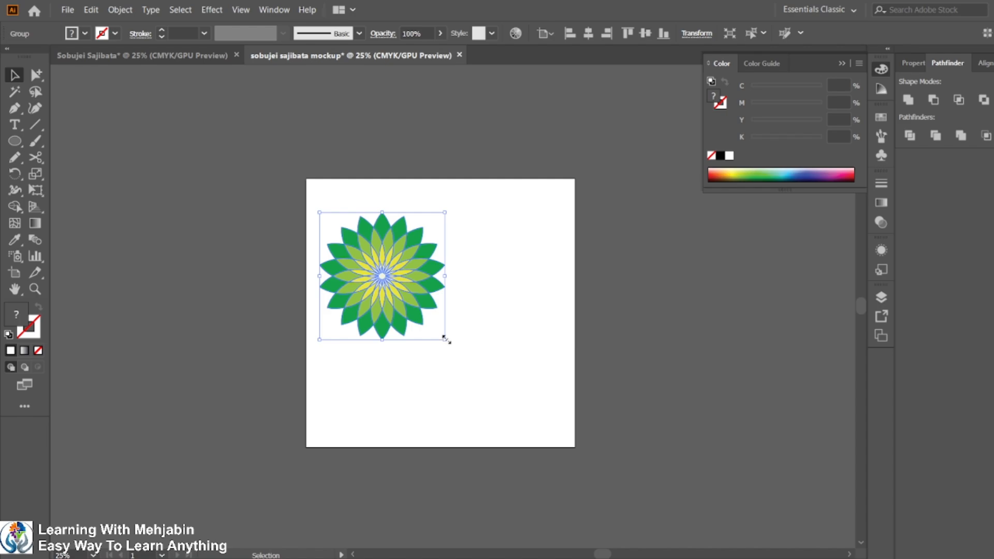
Enlarge the flower far beyond the artboard and position it overlapping the artboard's right side.
drag(444, 338, 688, 471)
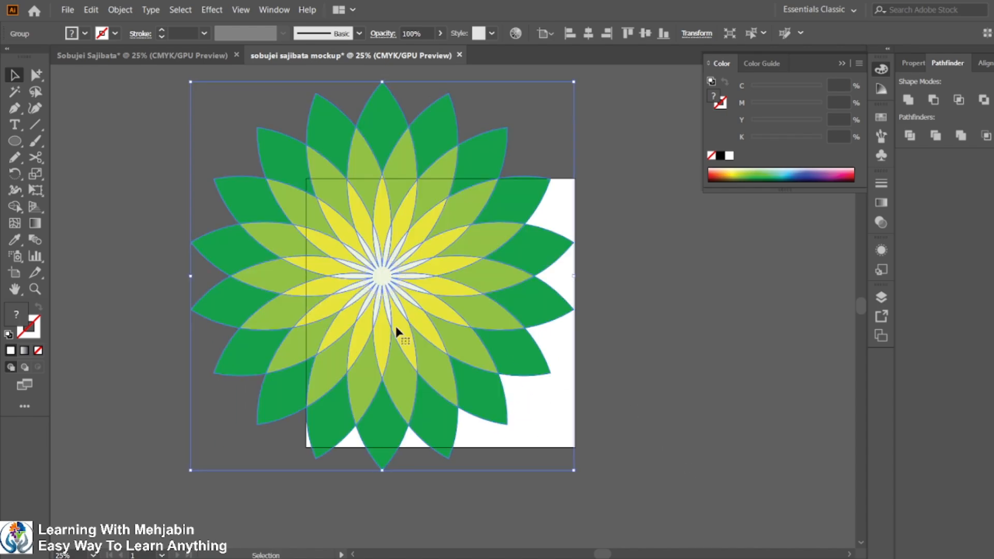
drag(396, 326, 610, 361)
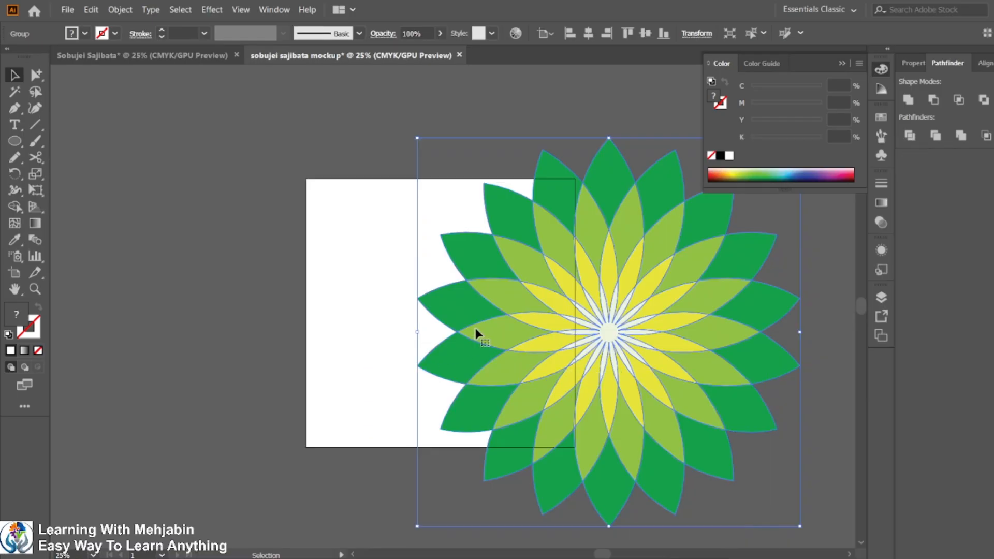
scroll(475, 333, down, 1)
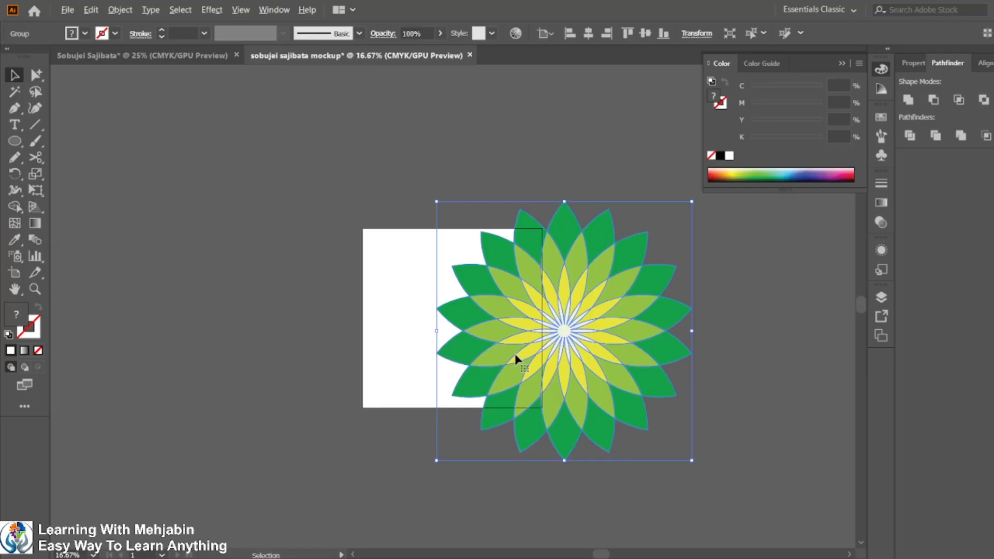
click(696, 460)
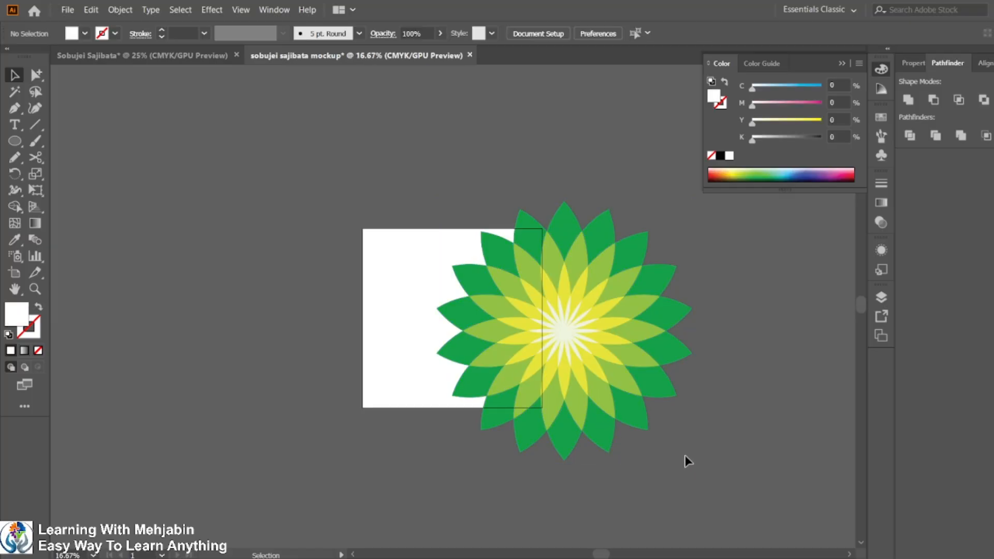
click(467, 263)
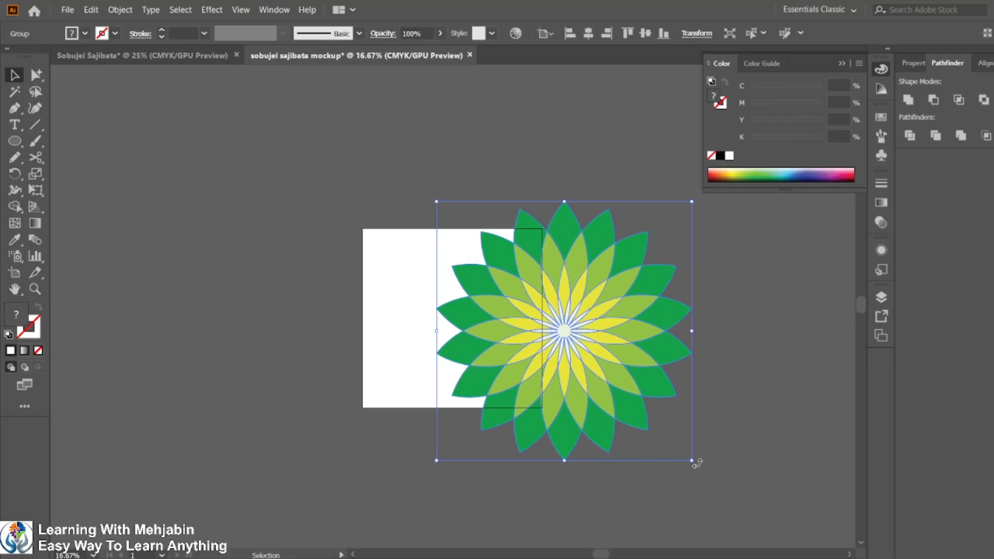
drag(695, 459, 794, 553)
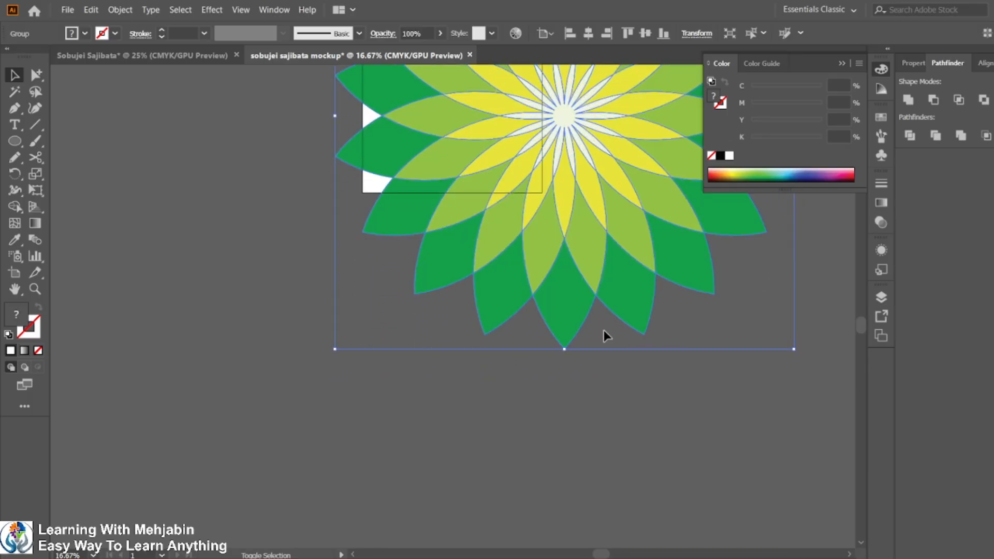
scroll(467, 256, up, 3)
scroll(469, 312, up, 2)
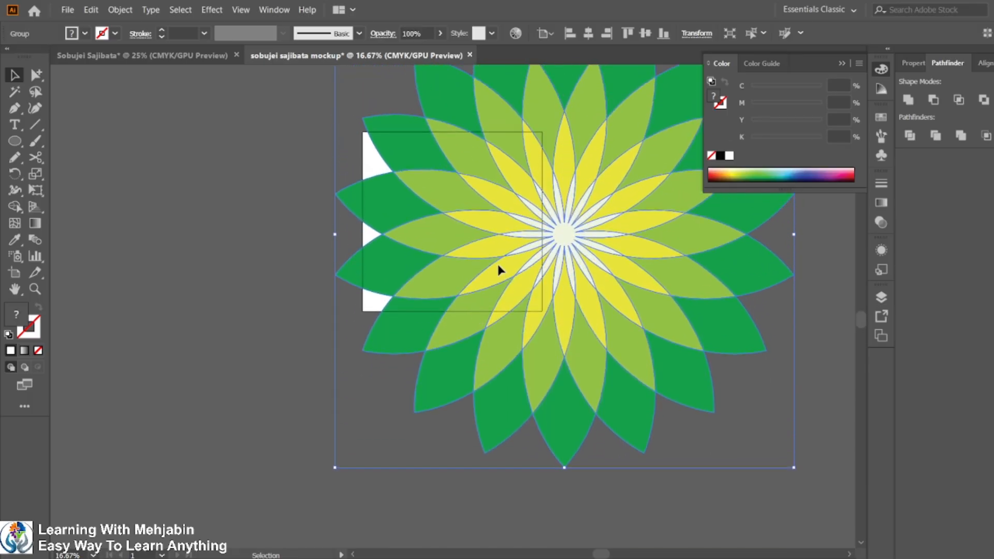
drag(497, 266, 550, 242)
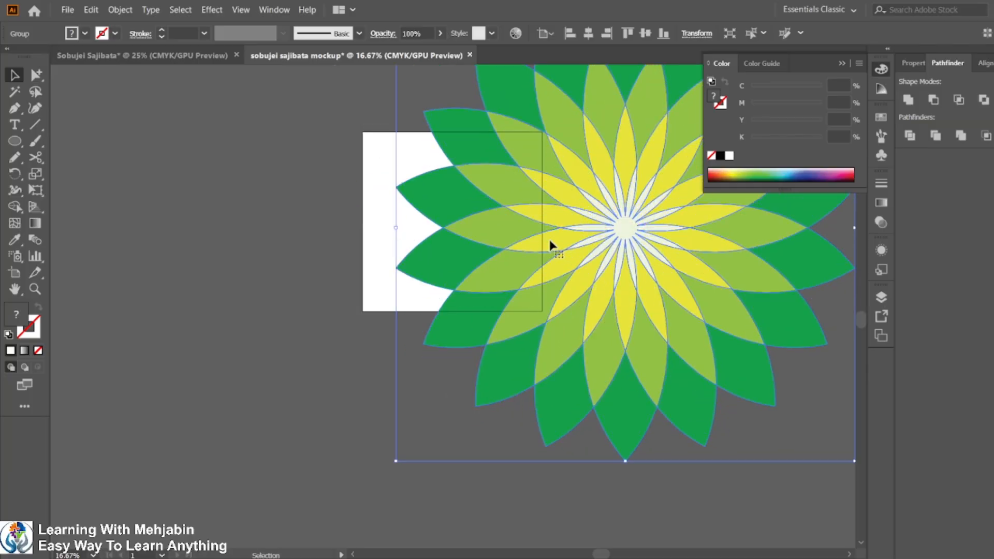
click(286, 283)
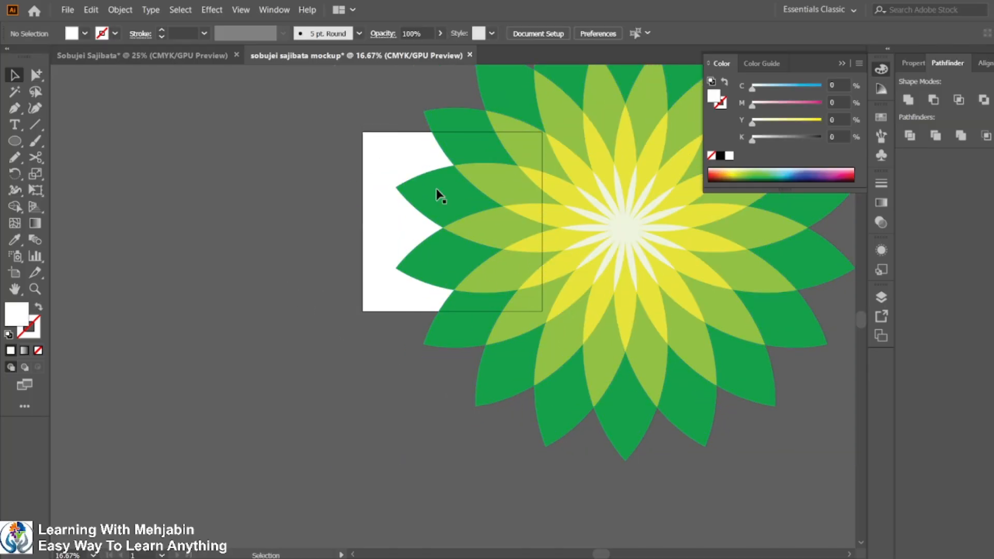
Set the large flower's opacity to 80%.
click(436, 114)
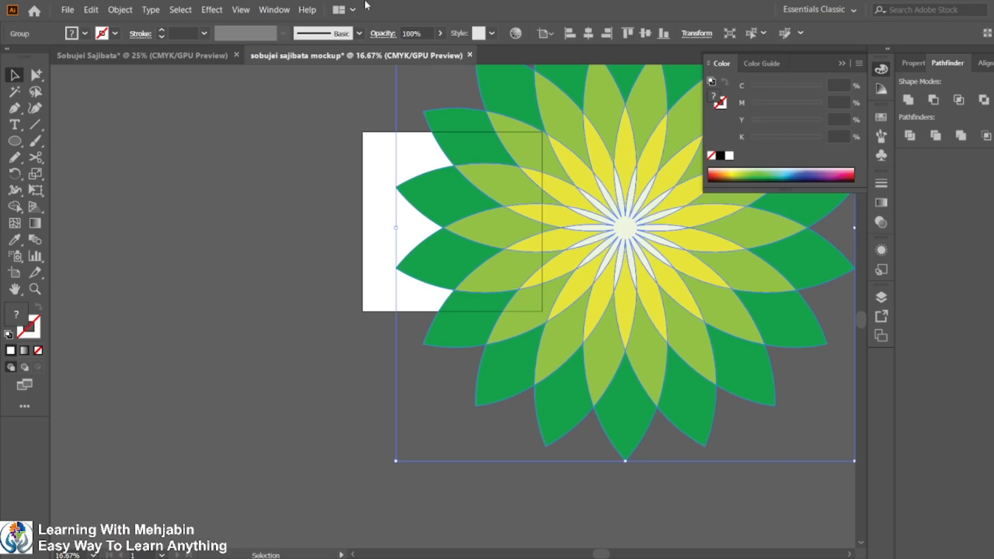
click(413, 36)
text(8)
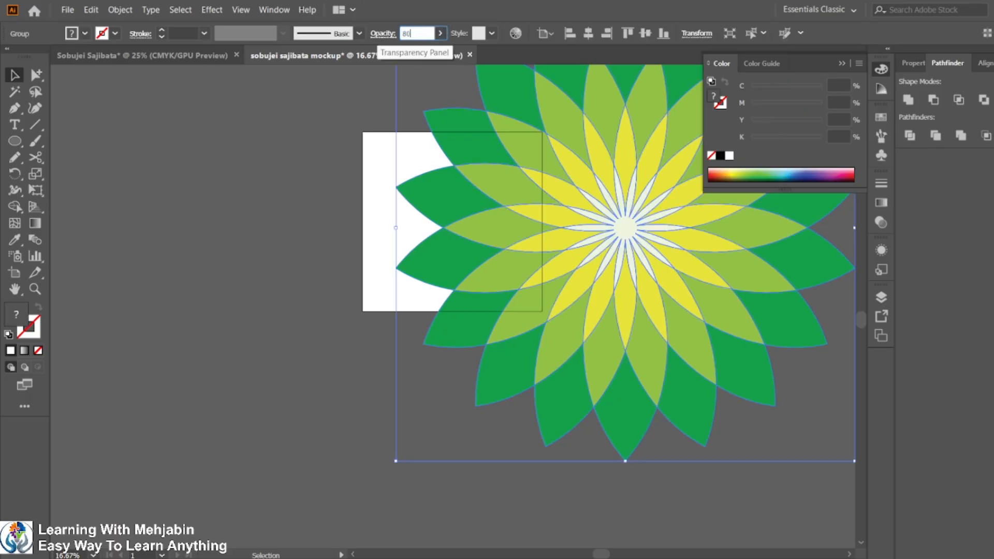
text(0)
key(Return)
click(240, 259)
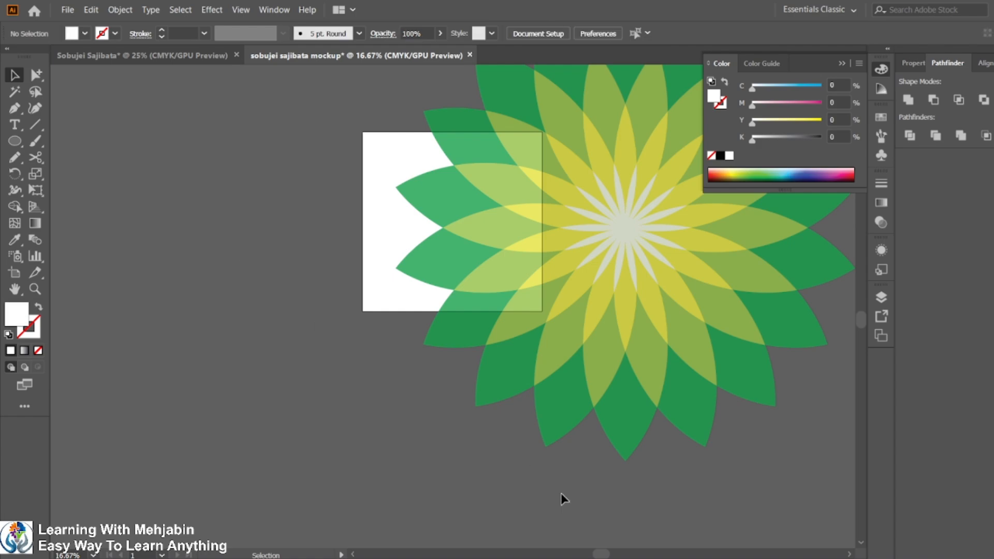
Shrink the large flower slightly and nudge it over the artboard's right portion.
click(477, 286)
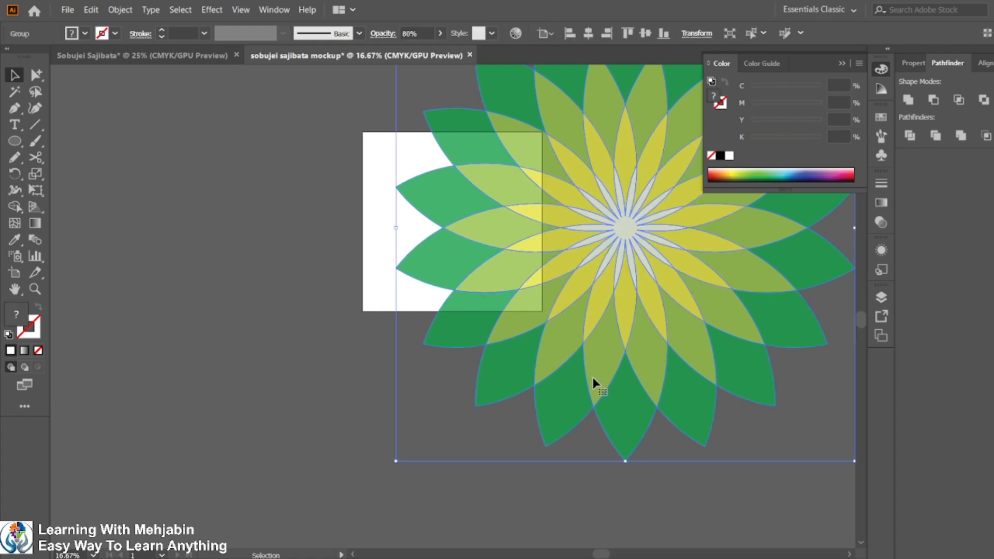
drag(396, 460, 408, 439)
drag(511, 255, 501, 243)
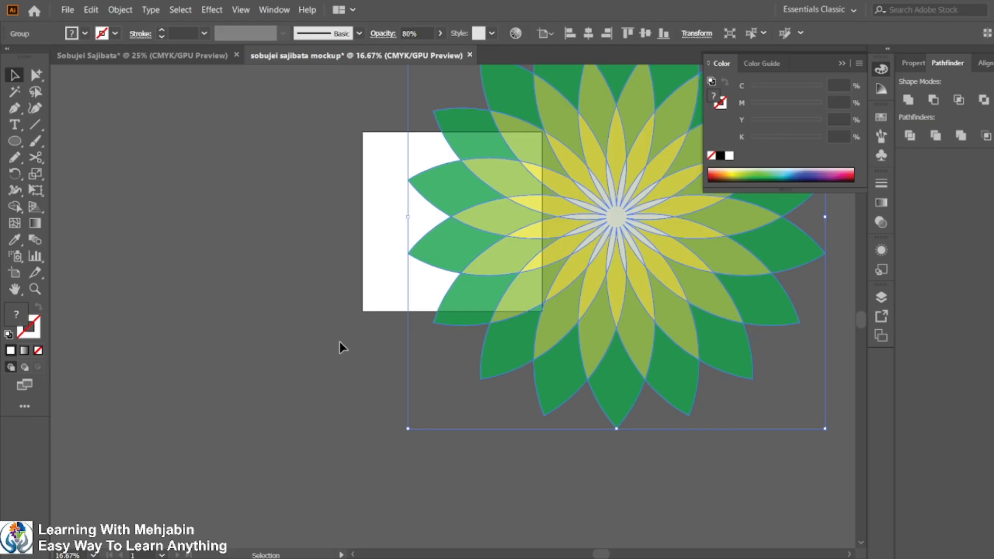
click(299, 355)
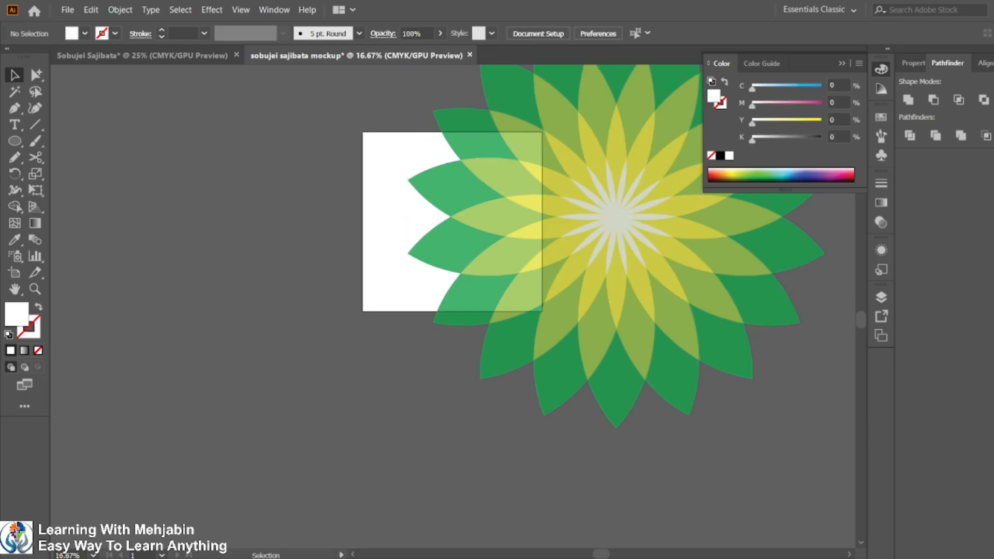
Compare the mock-up in progress with the sample output in the task PDF.
click(694, 557)
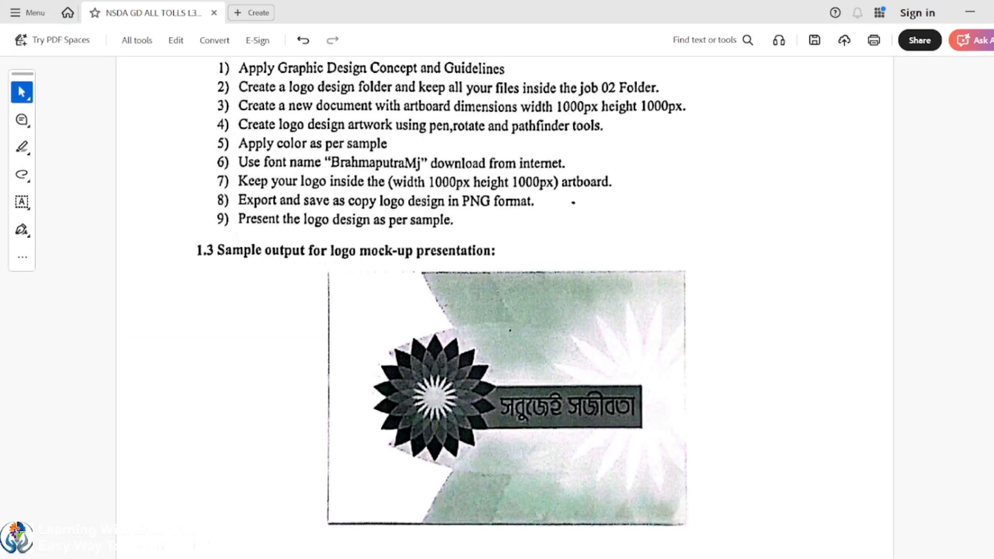
click(694, 558)
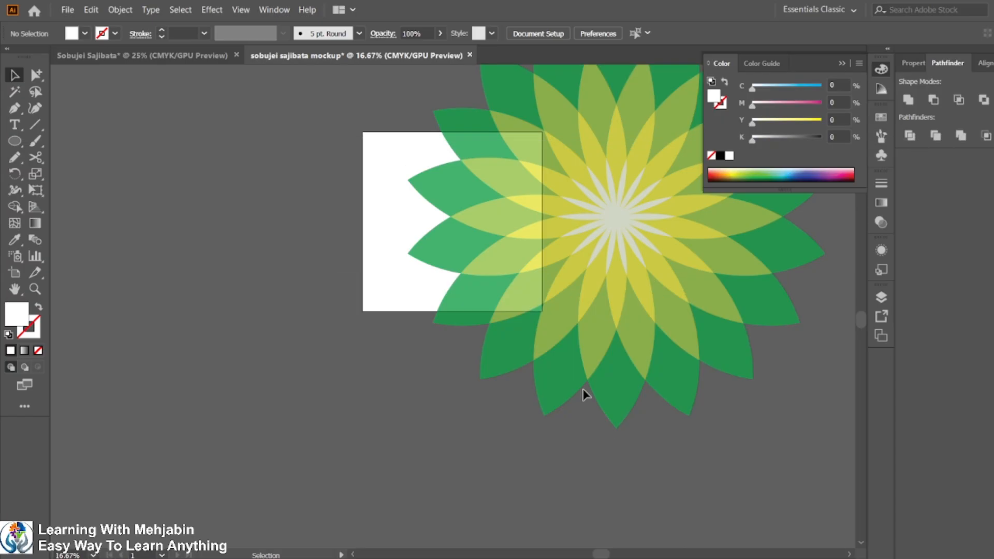
click(169, 56)
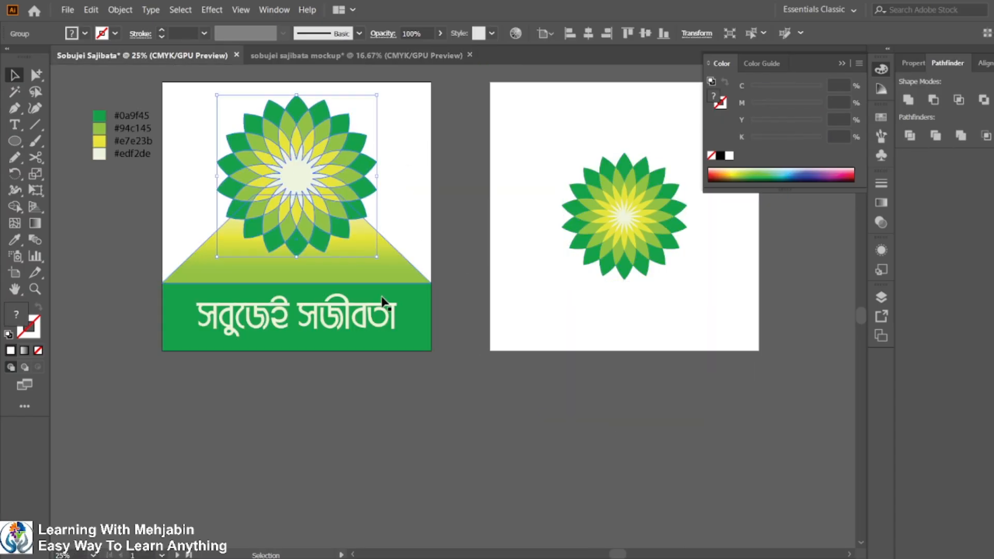
click(462, 409)
click(694, 557)
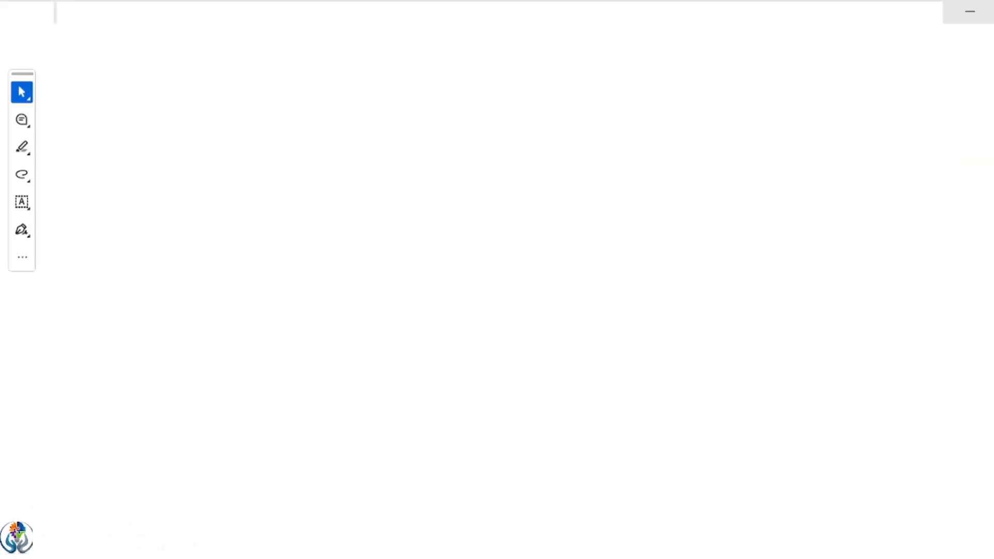
click(694, 558)
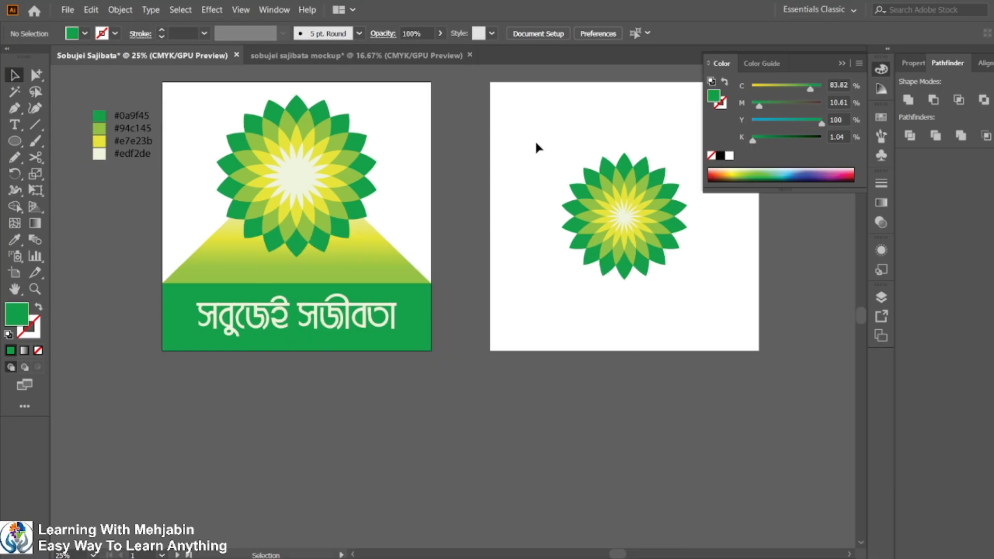
Copy the small flower and the green text banner from the logo document into the mockup document.
drag(535, 139, 676, 287)
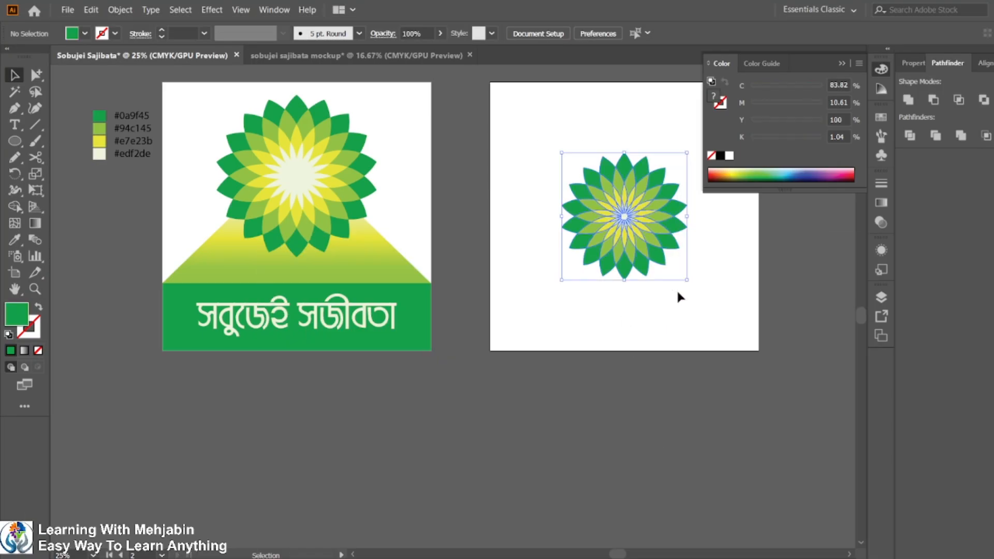
shift+click(408, 344)
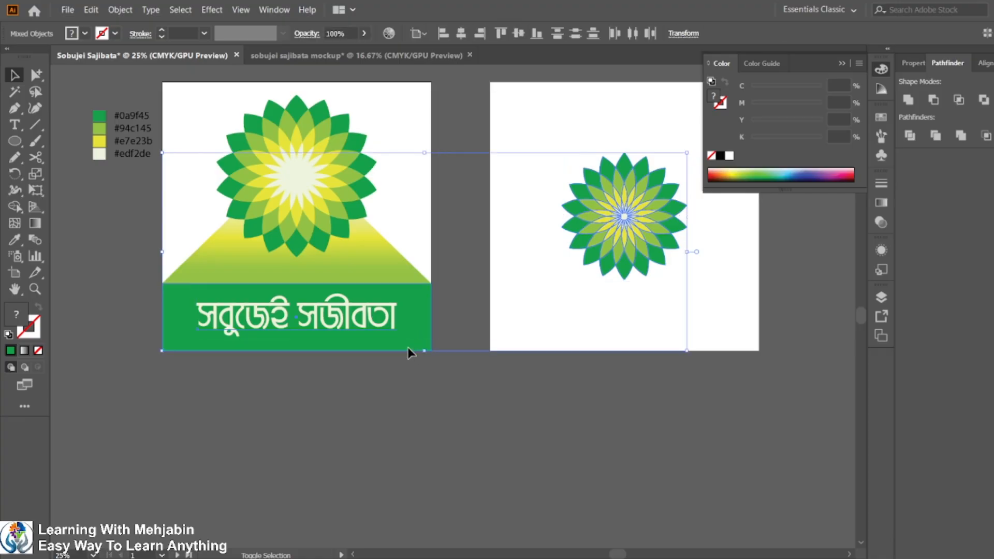
drag(407, 348, 390, 58)
drag(478, 351, 476, 346)
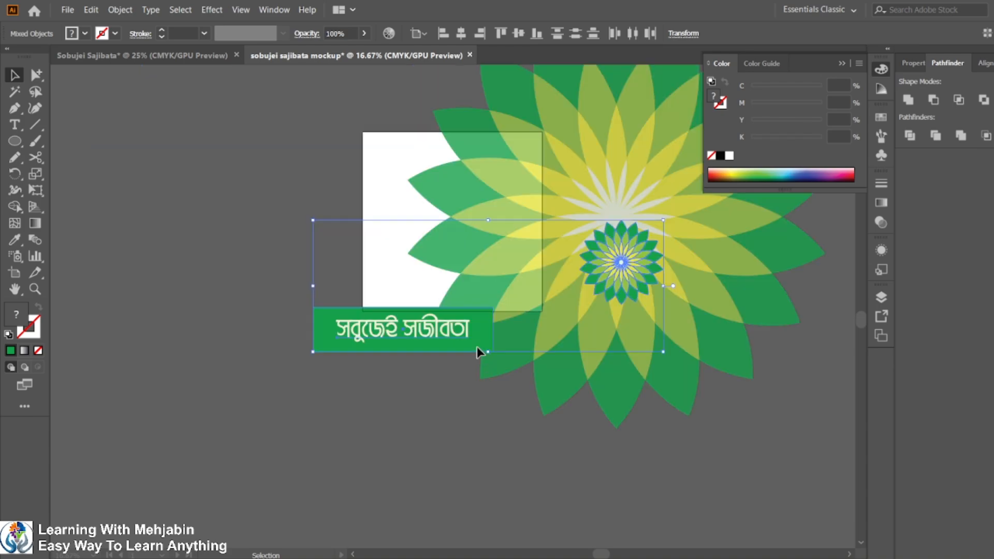
Move the pasted flower and banner aside, then place the small flower on the artboard's left portion.
drag(623, 281, 272, 244)
click(259, 373)
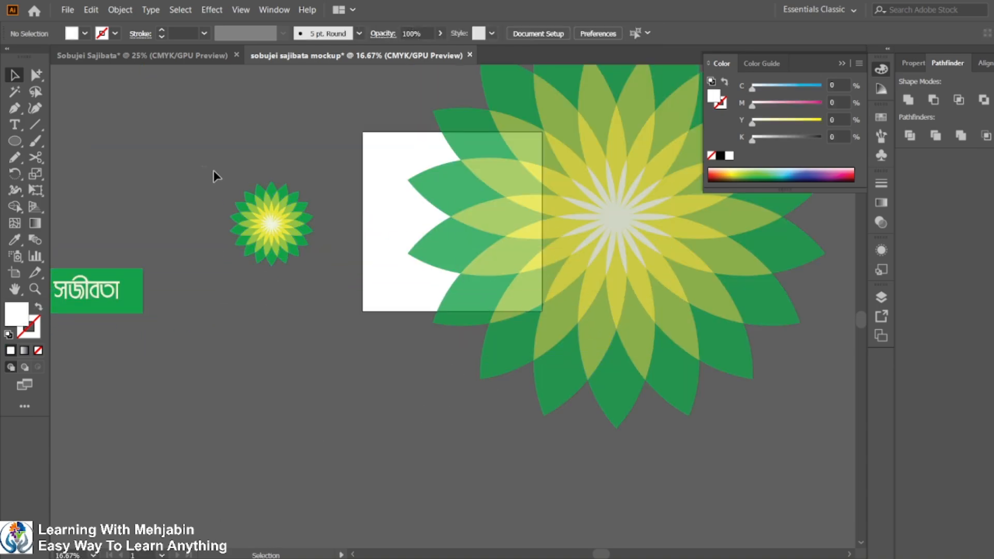
drag(213, 169, 445, 236)
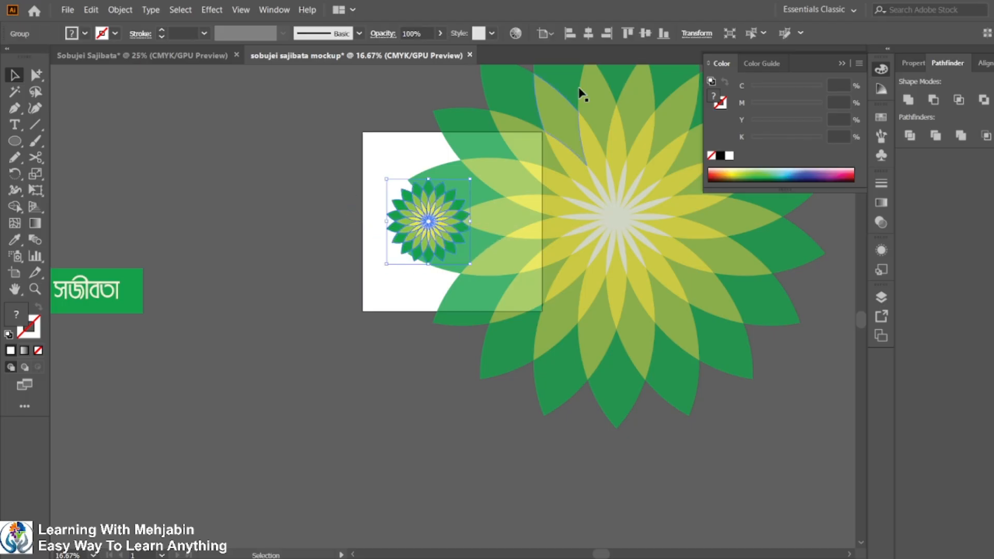
click(589, 35)
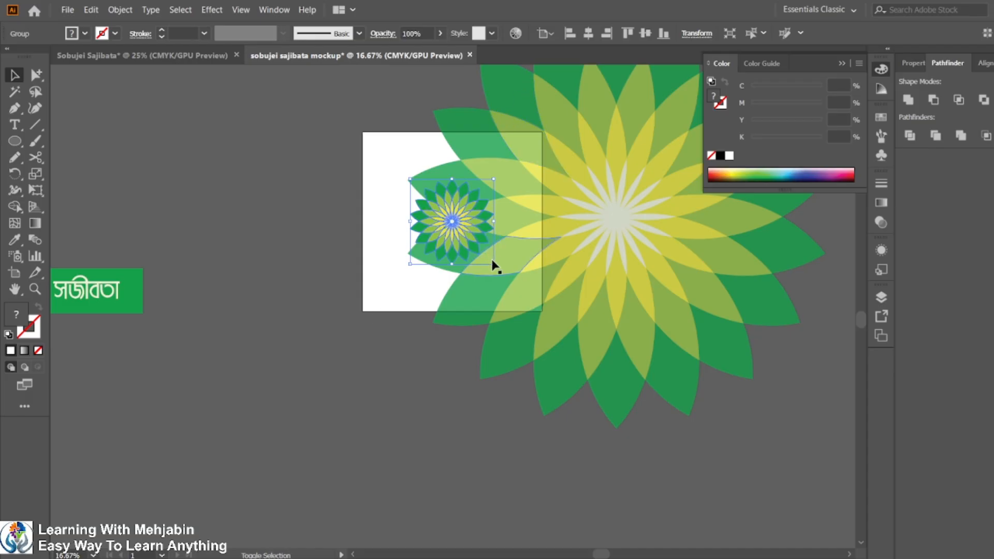
drag(495, 264, 475, 243)
scroll(492, 231, up, 2)
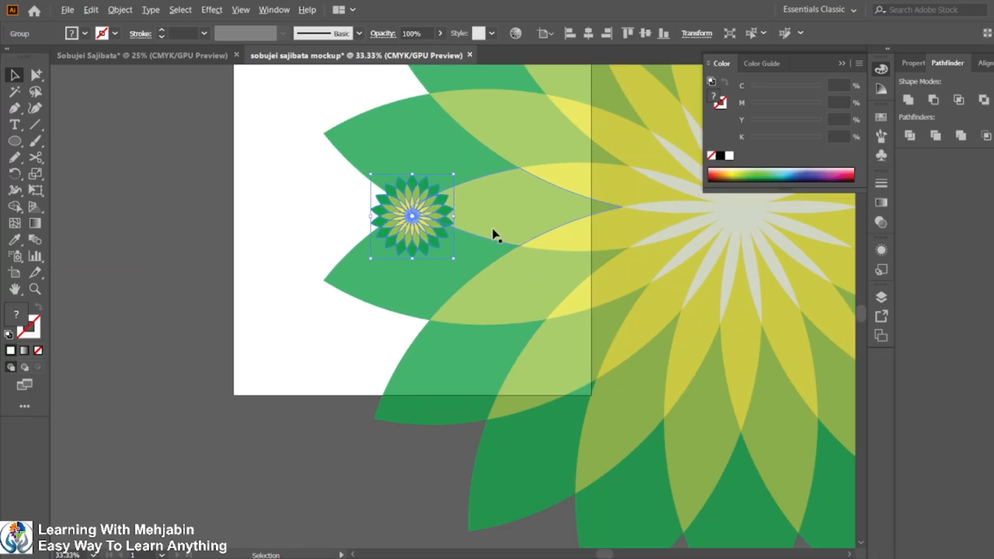
Compare the current layout with the sample output in the task PDF.
click(694, 558)
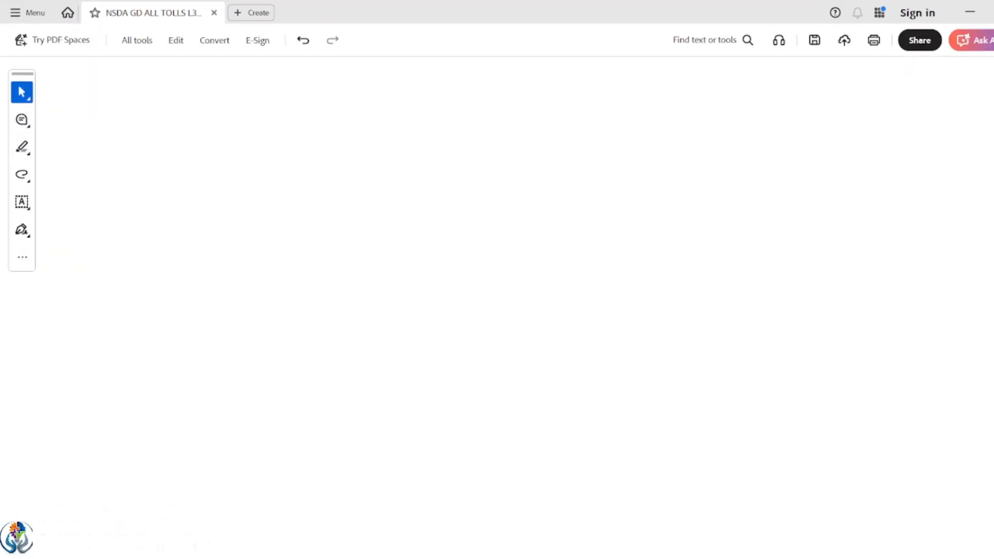
click(694, 558)
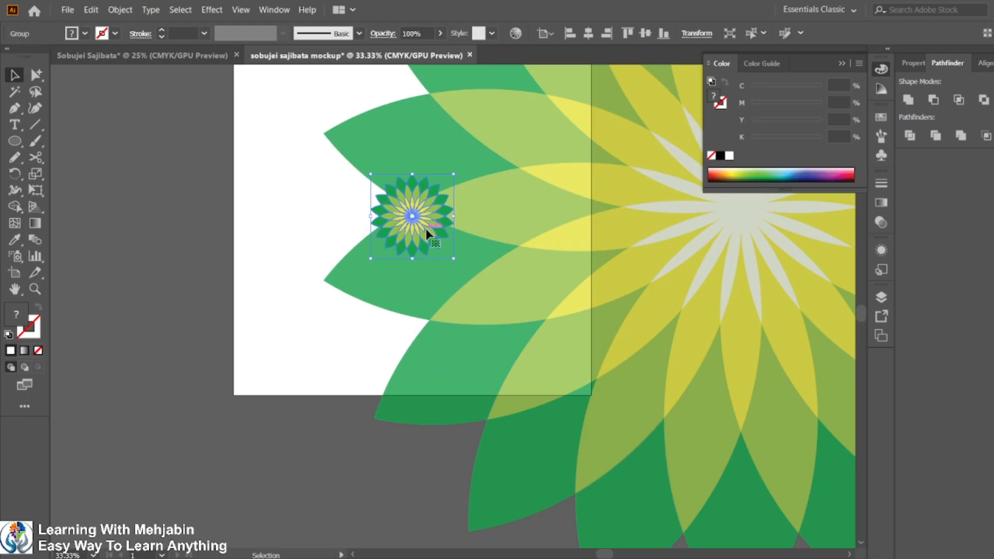
click(694, 558)
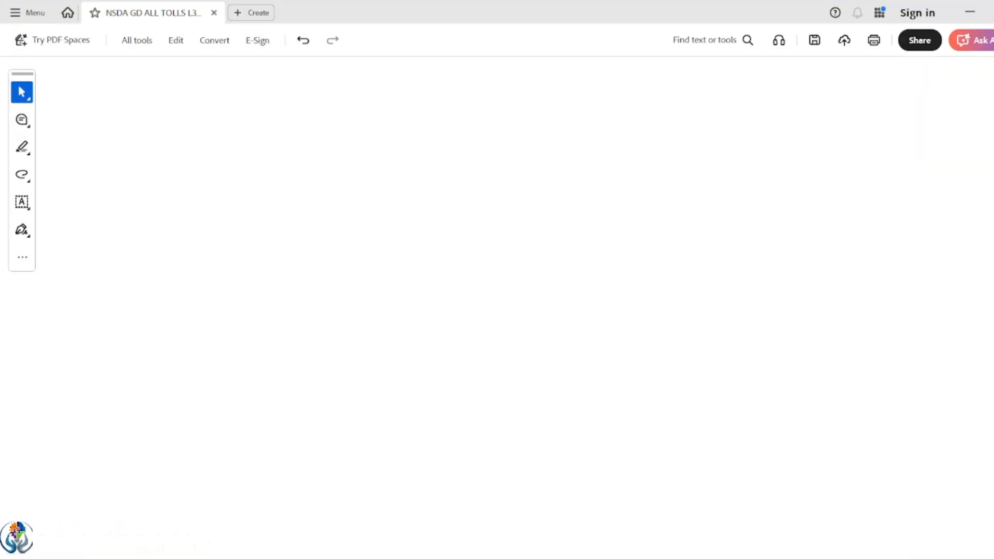
click(694, 558)
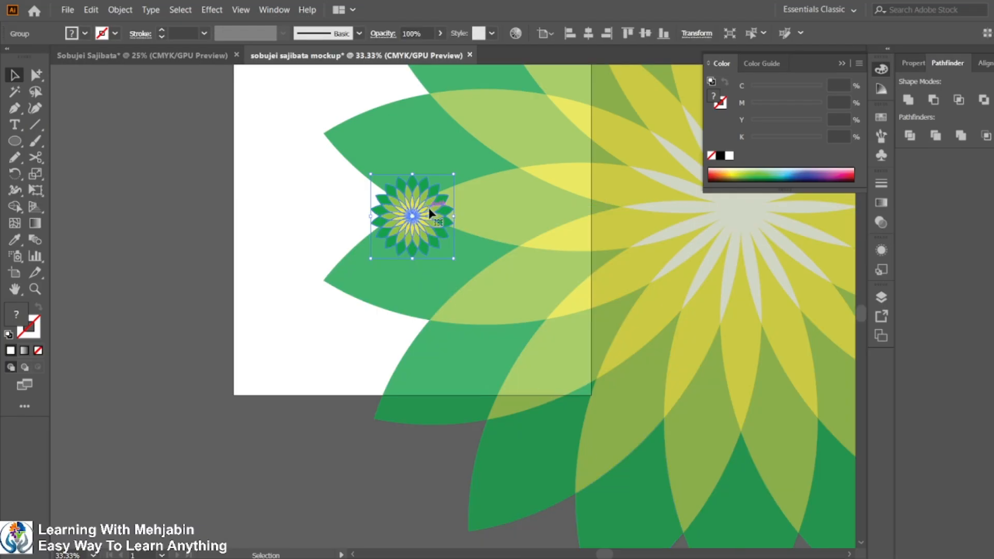
Enlarge the small flower and move it near the artboard's left edge.
drag(417, 209, 364, 157)
drag(399, 204, 481, 291)
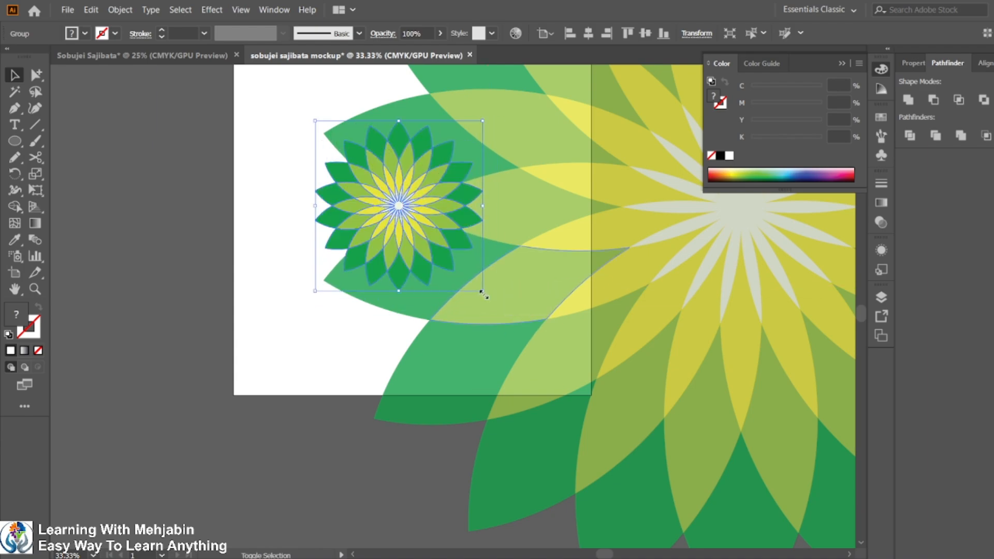
drag(398, 217, 355, 219)
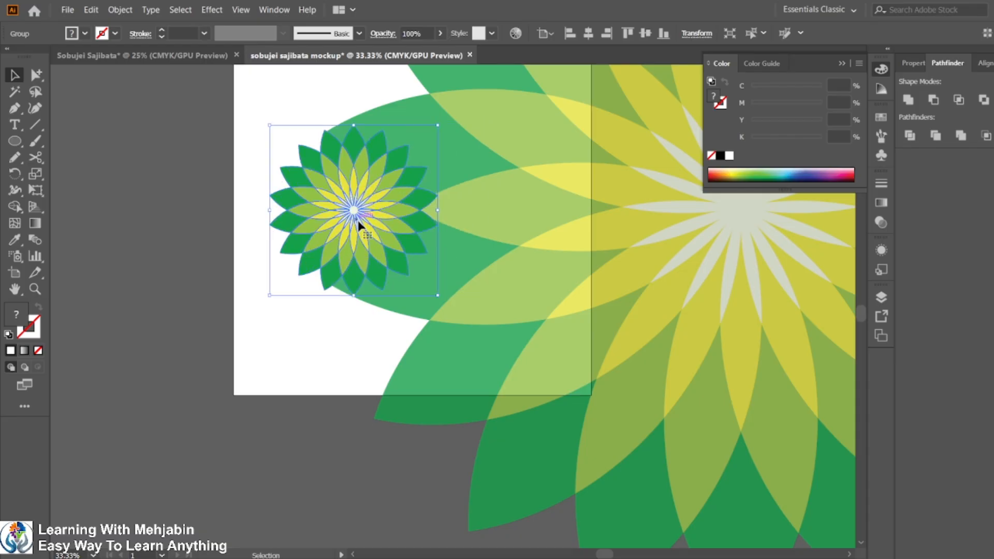
Check the sample mock-up in the task PDF again.
mouse_move(724, 558)
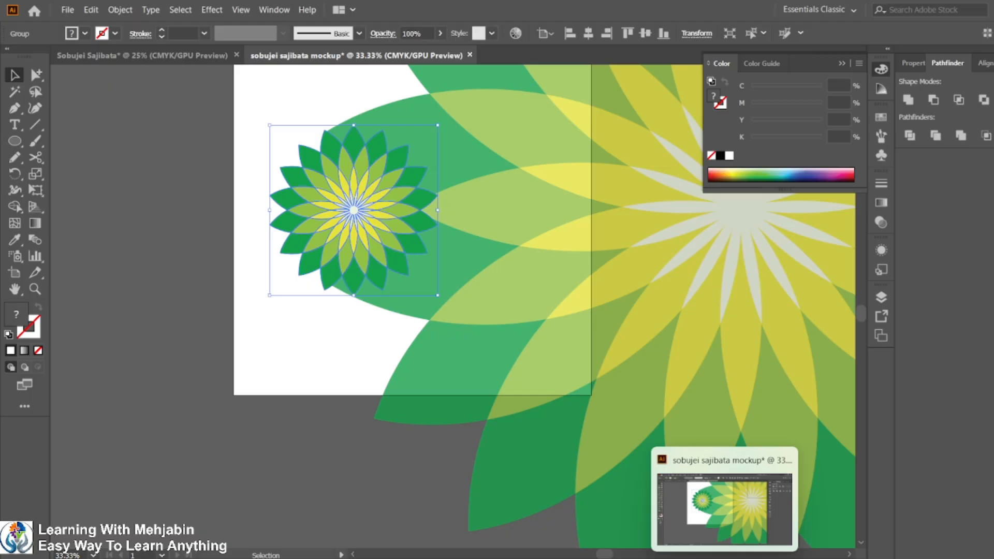
click(678, 558)
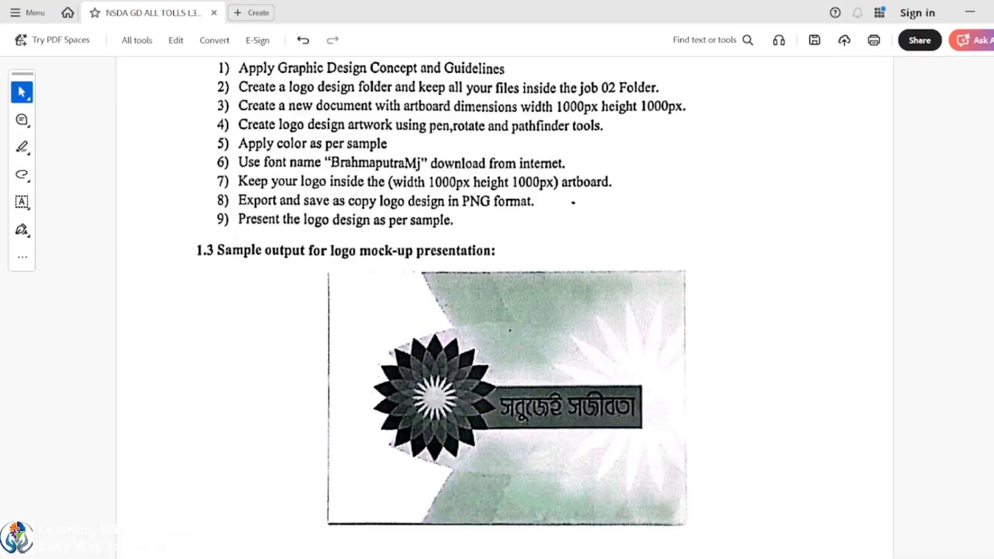
click(674, 558)
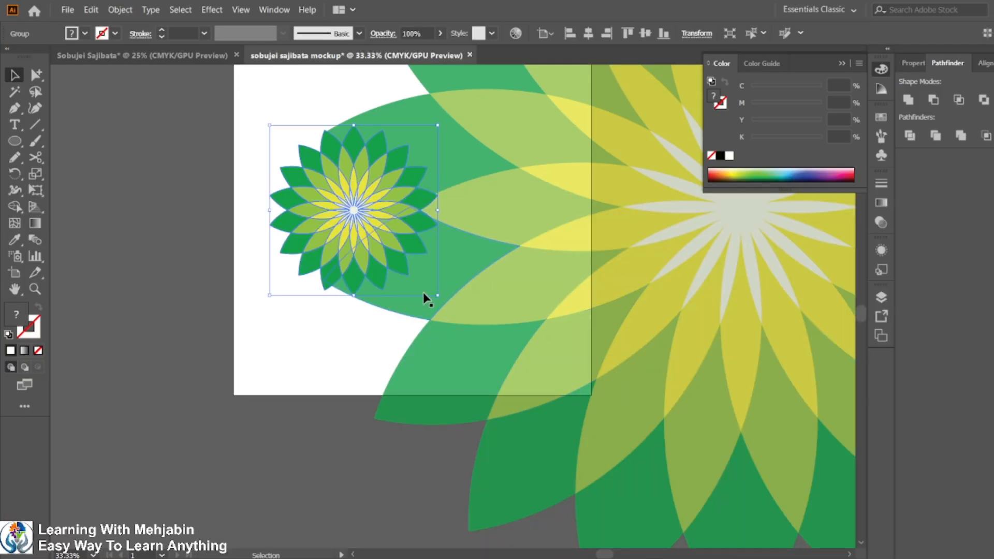
Enlarge the small flower slightly and nudge it to the right.
mouse_move(437, 294)
mouse_down()
mouse_move(428, 277)
mouse_move(443, 299)
mouse_up()
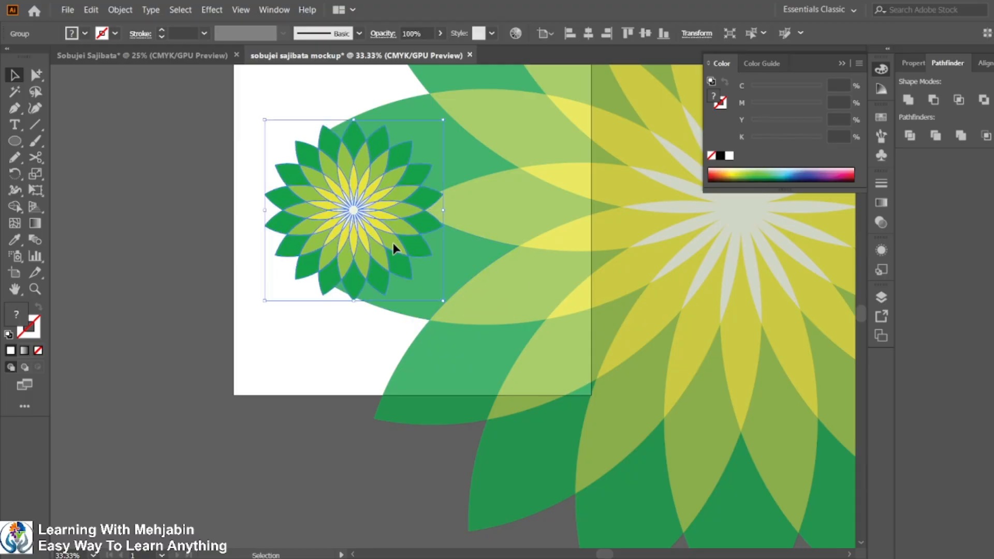
mouse_move(396, 248)
mouse_down()
mouse_move(403, 236)
mouse_move(404, 246)
mouse_up()
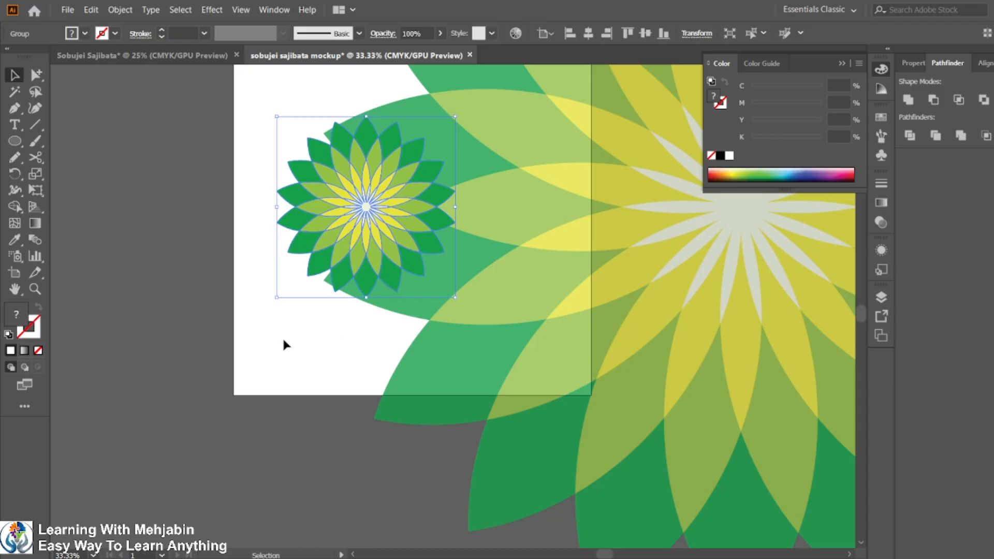
click(100, 273)
drag(220, 293, 402, 319)
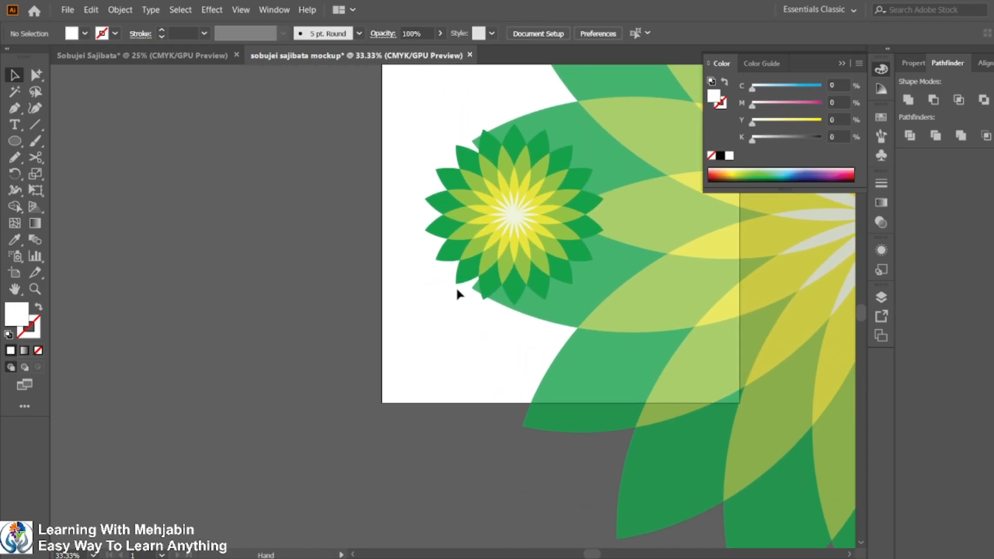
click(508, 257)
click(220, 307)
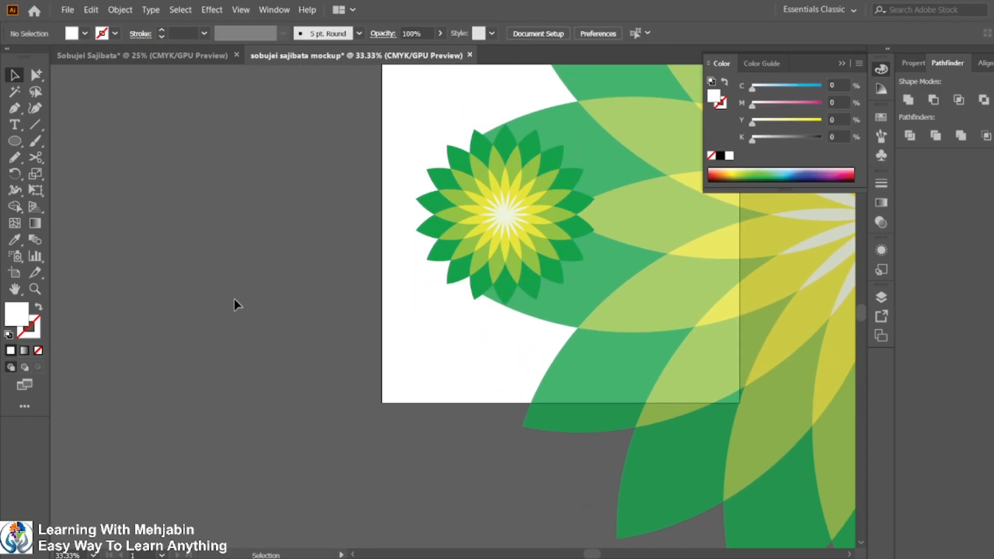
Group the text banner's parts and place the banner to the right of the small flower.
scroll(234, 299, down, 2)
scroll(235, 299, down, 1)
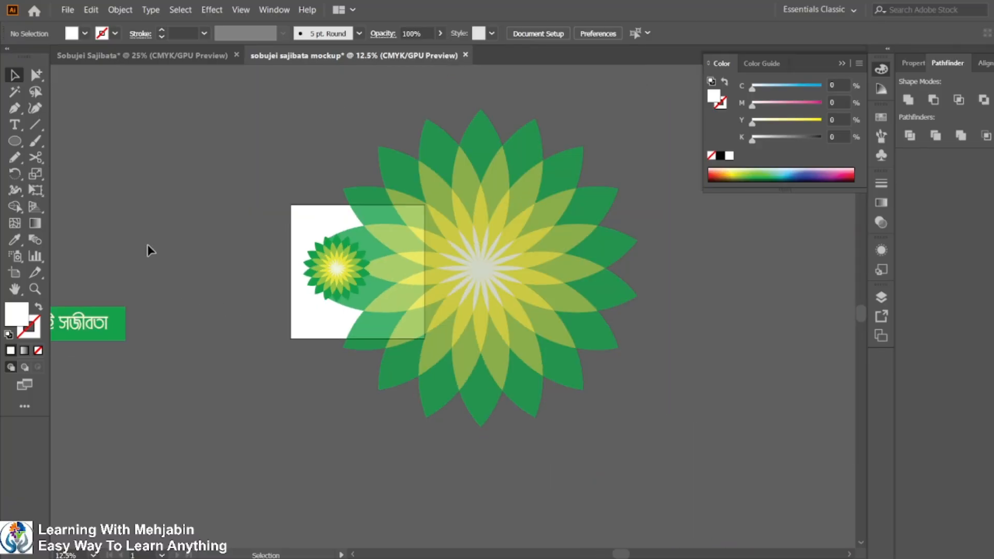
drag(149, 249, 355, 202)
drag(190, 217, 316, 321)
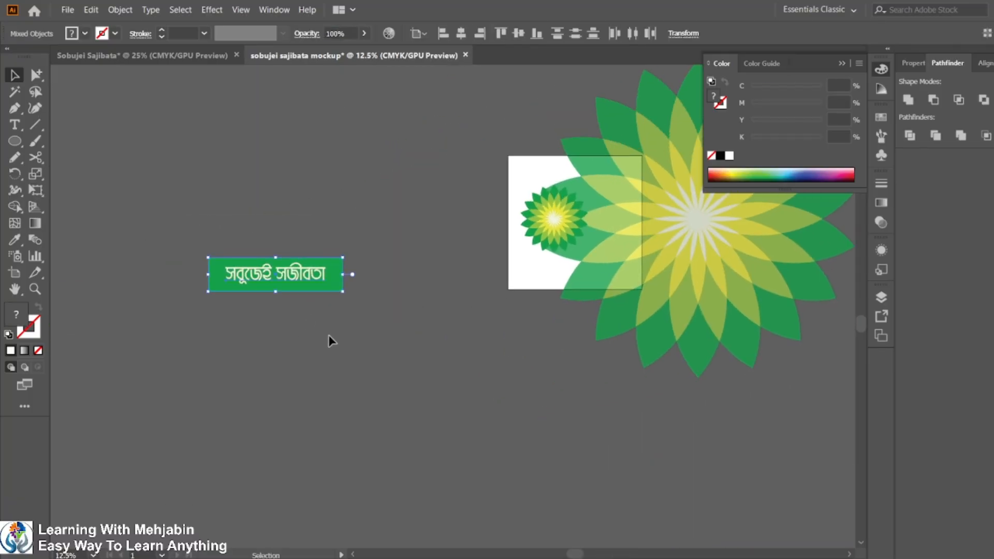
key(ctrl+g)
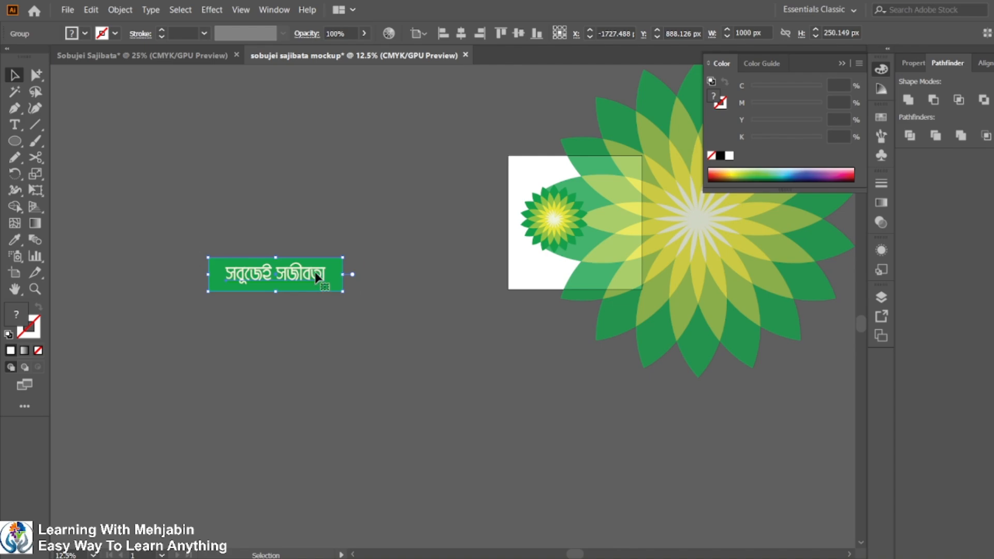
drag(315, 272, 675, 225)
Try to align the small flower and the banner on their horizontal centers, then undo it.
scroll(642, 254, up, 1)
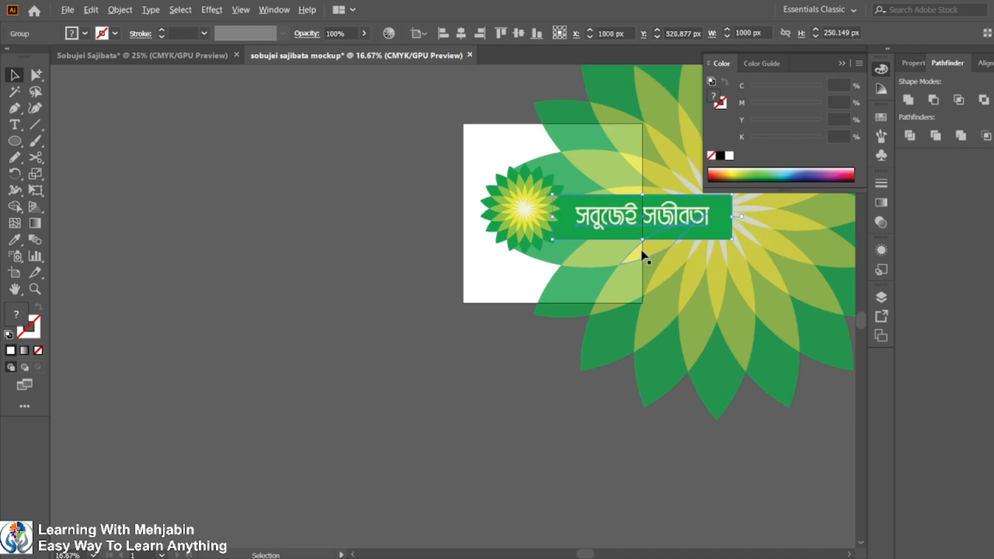
scroll(641, 254, up, 2)
scroll(536, 326, up, 3)
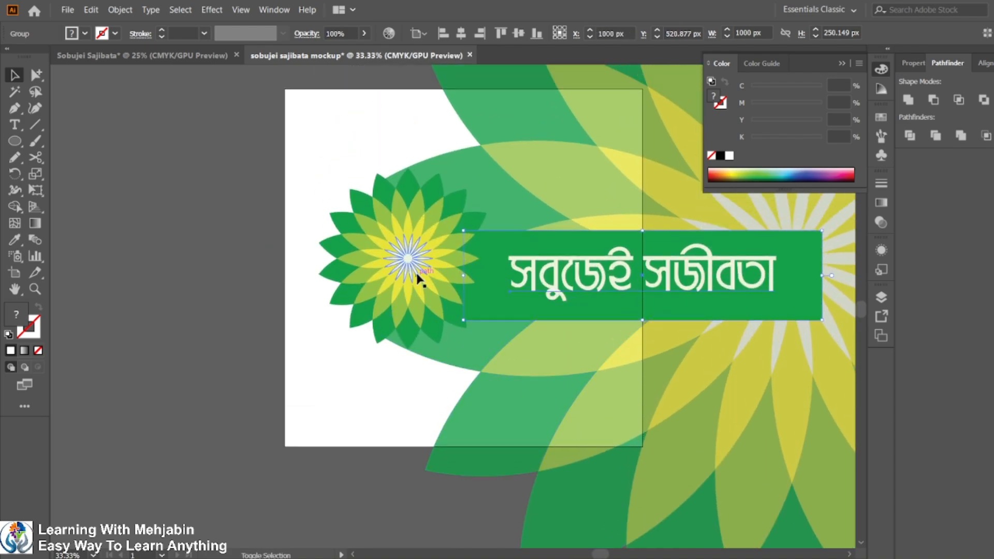
shift+click(418, 278)
click(418, 278)
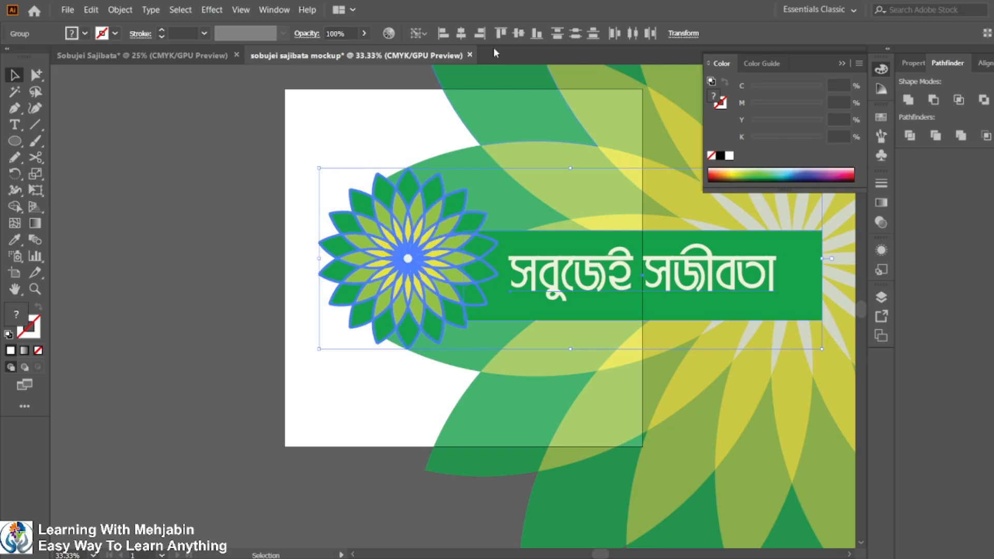
click(463, 35)
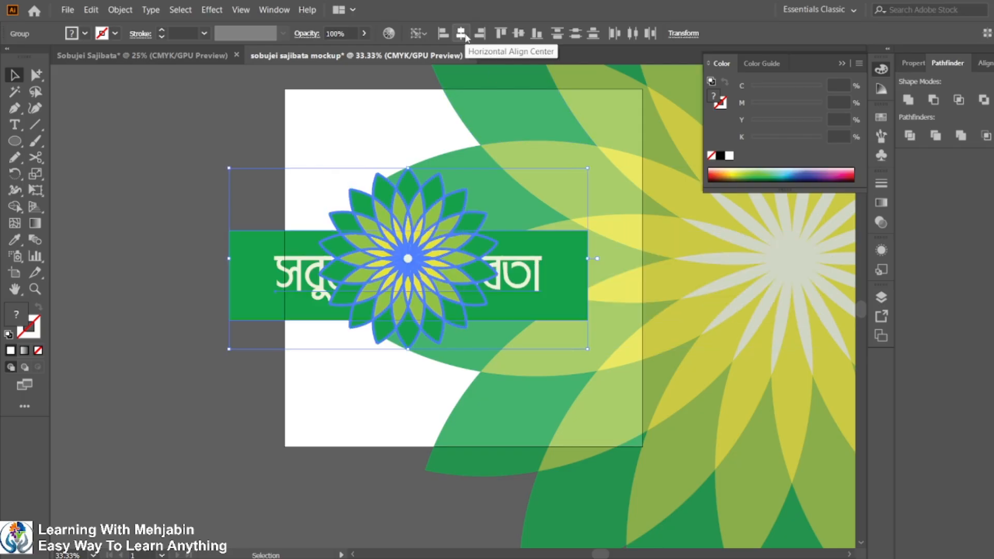
key(ctrl+z)
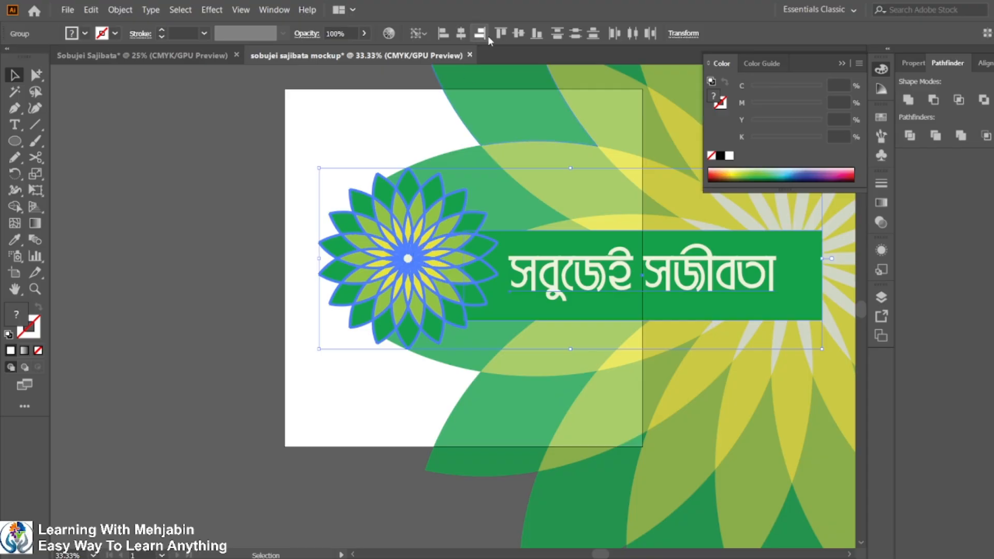
Align the small flower and the text banner on their vertical centers.
click(519, 33)
click(171, 287)
Scale the text banner down to about 607 px wide.
key(space)
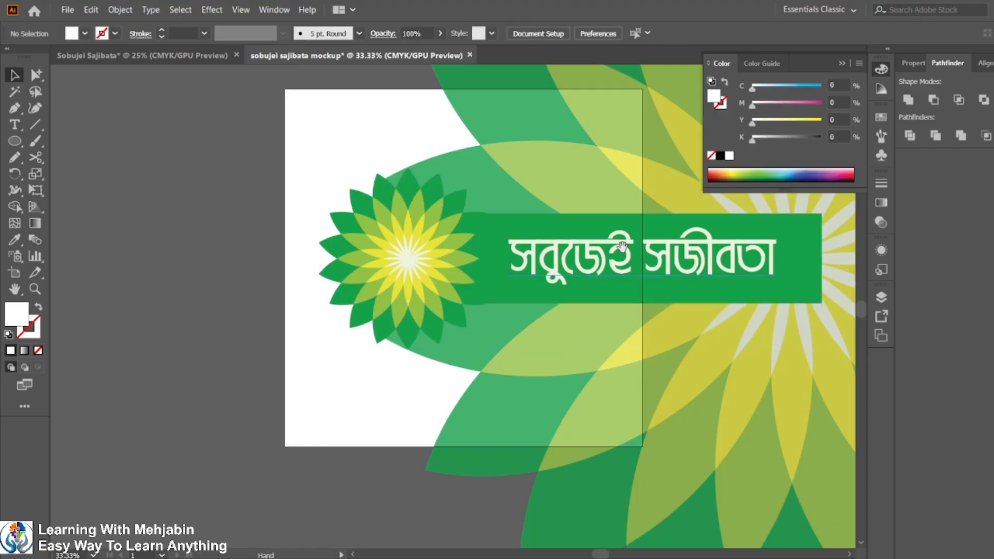
drag(622, 247, 399, 303)
click(349, 357)
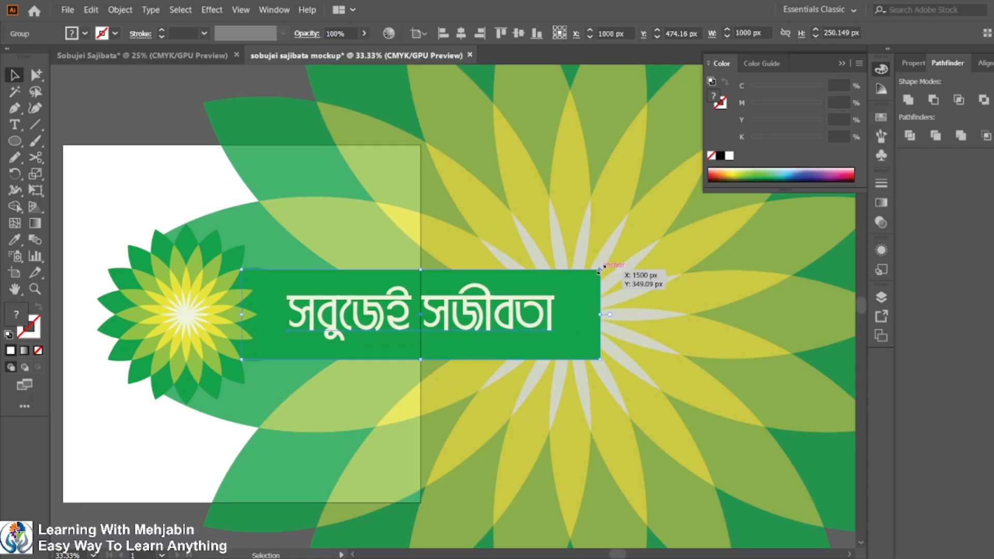
drag(601, 270, 460, 280)
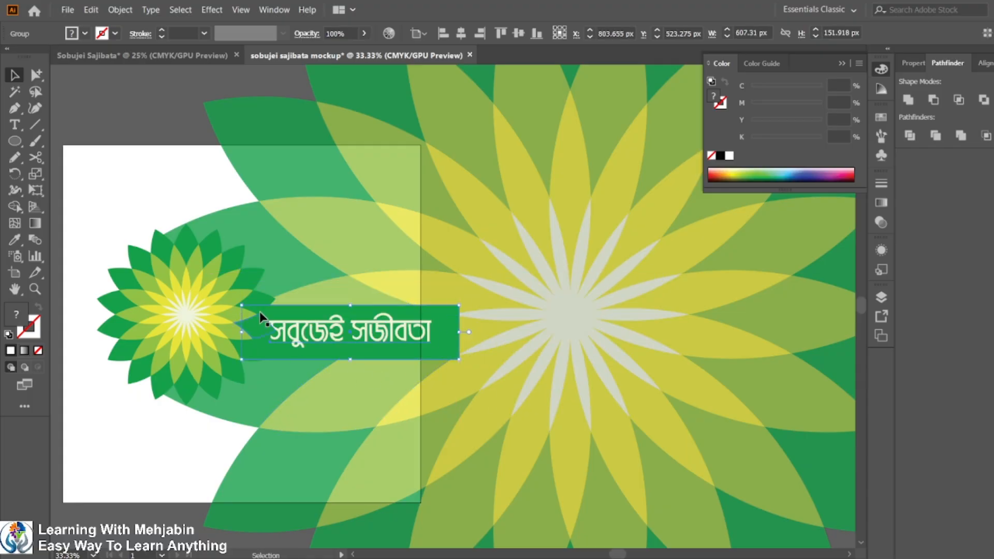
Shorten the text banner to 500 px wide, ending at the artboard's right edge.
shift+click(221, 295)
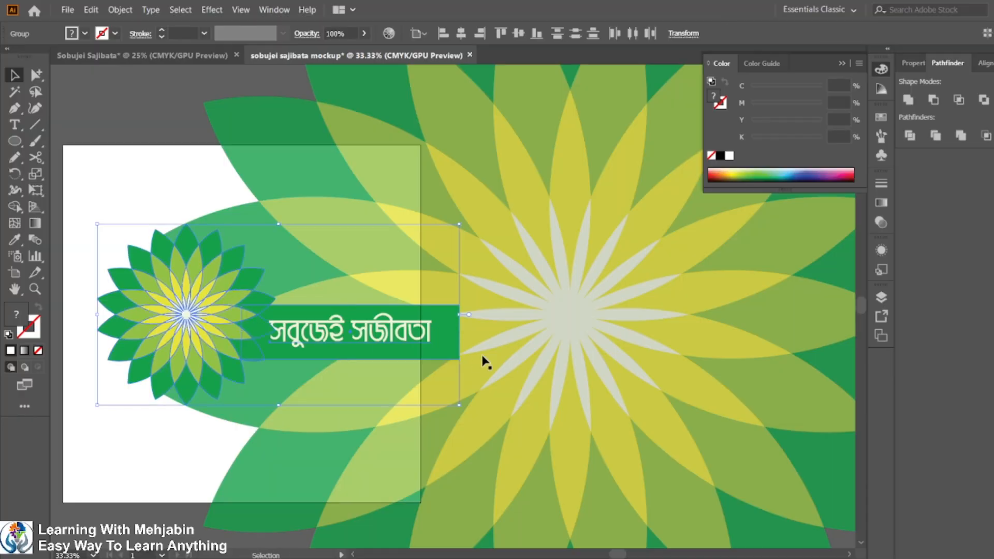
click(404, 337)
click(538, 318)
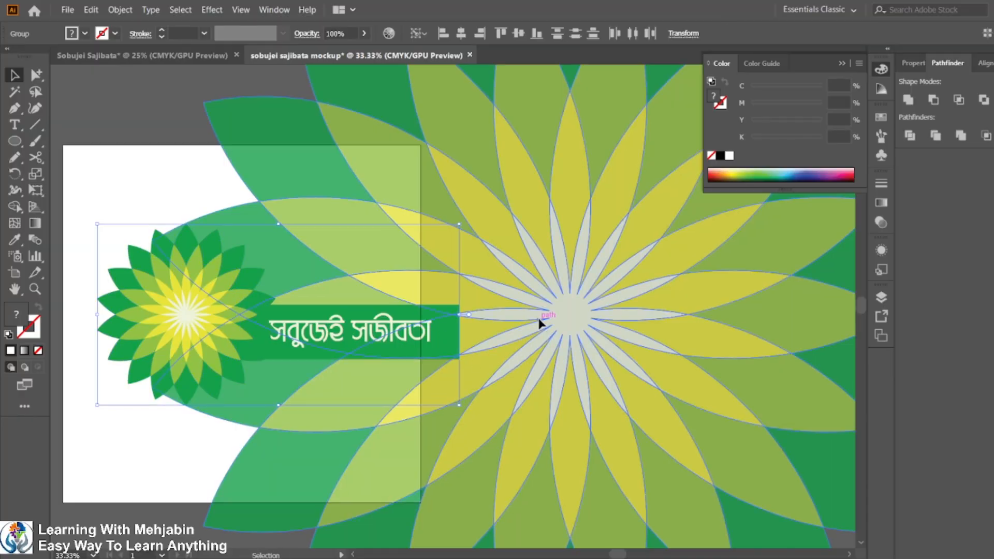
click(422, 337)
drag(465, 332, 421, 333)
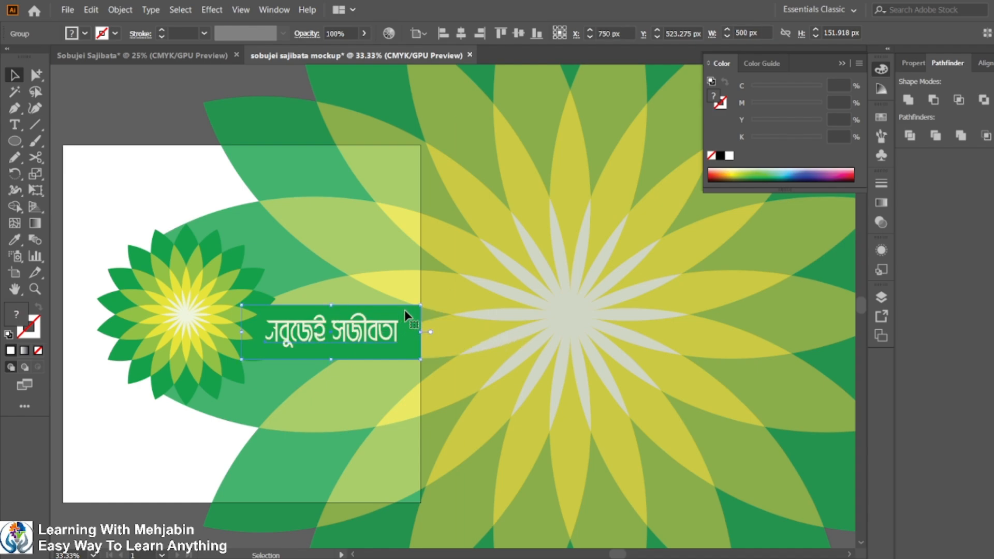
Realign the small flower and the text banner on their vertical centers.
shift+click(199, 312)
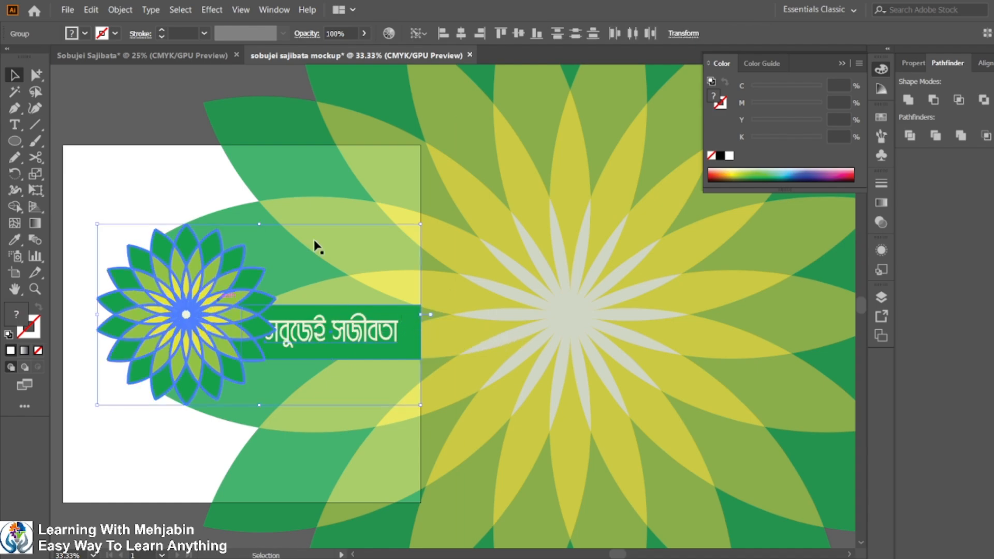
click(518, 33)
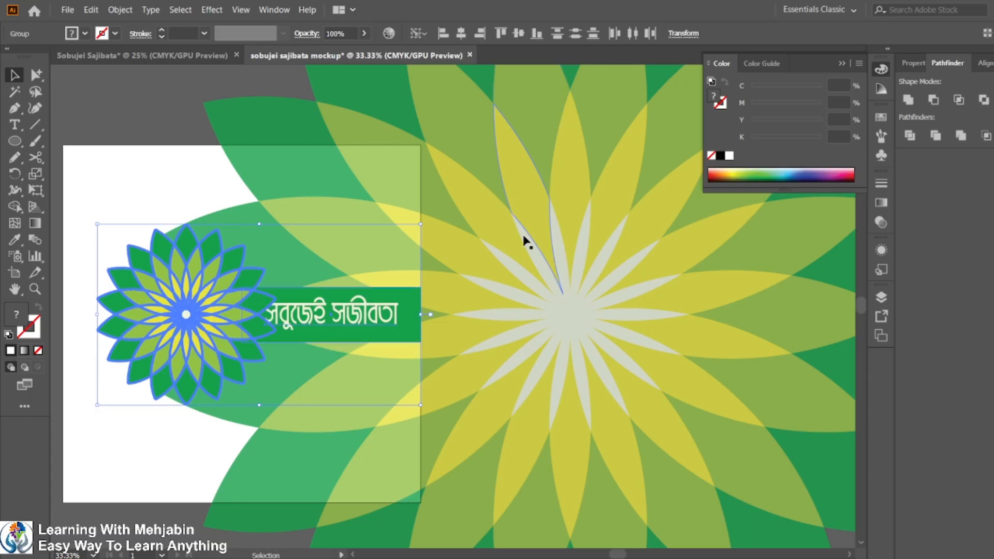
click(475, 327)
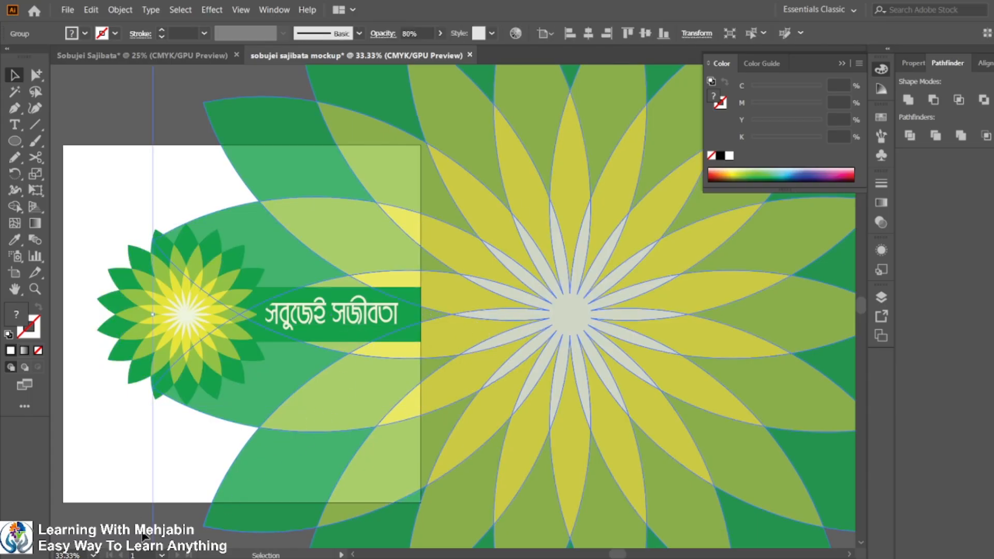
click(145, 533)
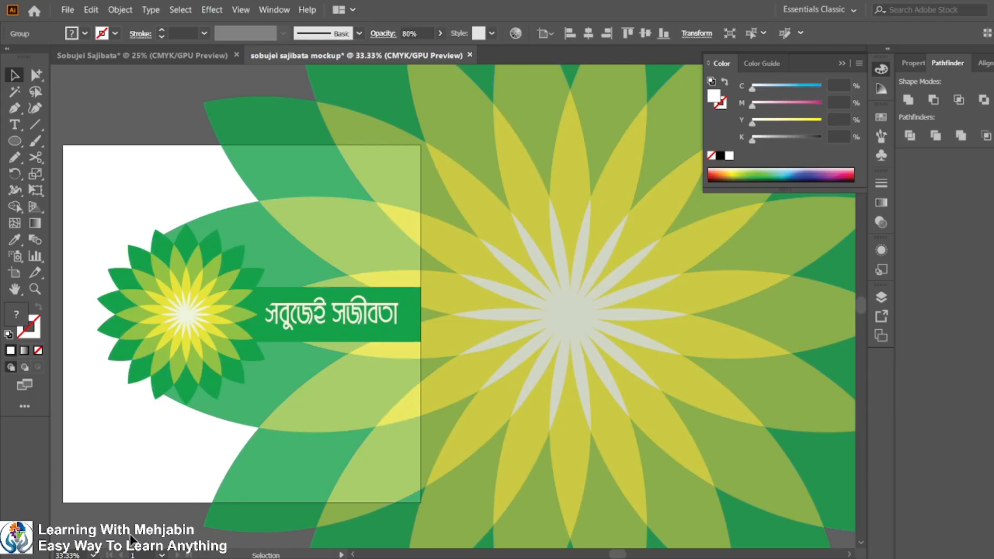
Nudge the text banner slightly to the right and ungroup it.
click(342, 292)
key(shift+Right)
key(shift+Right)
key(shift+Right)
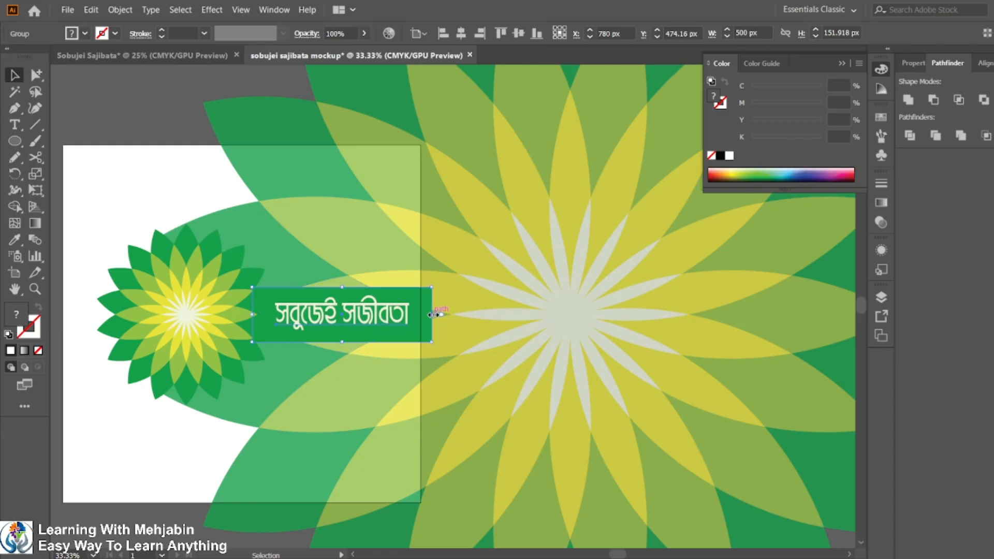
drag(432, 314, 423, 314)
drag(421, 314, 432, 314)
right_click(423, 311)
click(506, 429)
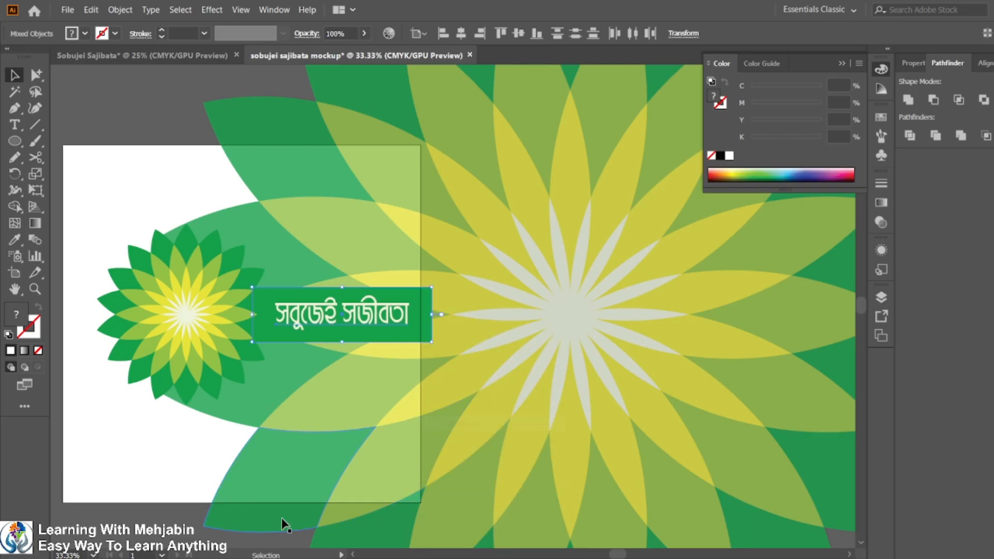
click(282, 523)
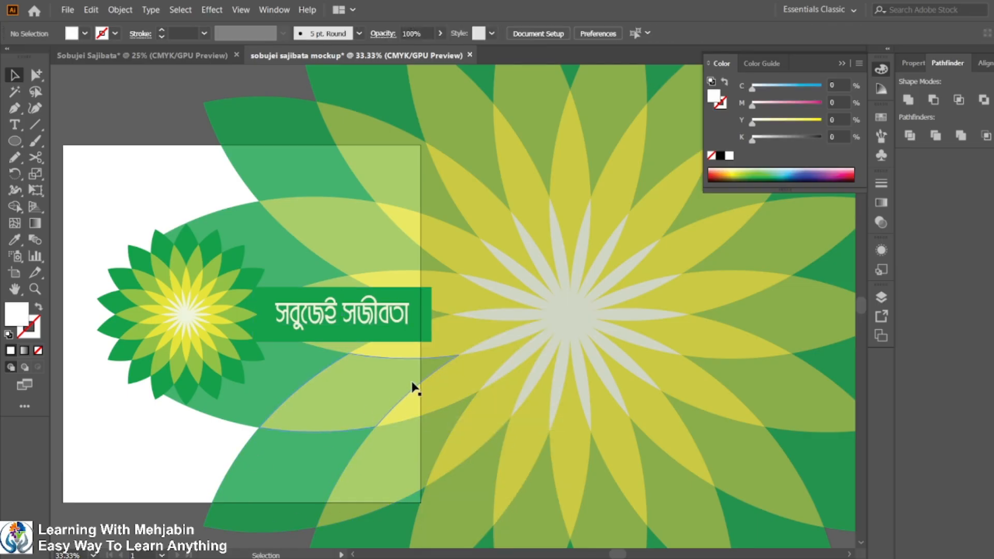
Shorten the banner's green rectangle from its right end so it sits inside the artboard.
click(431, 317)
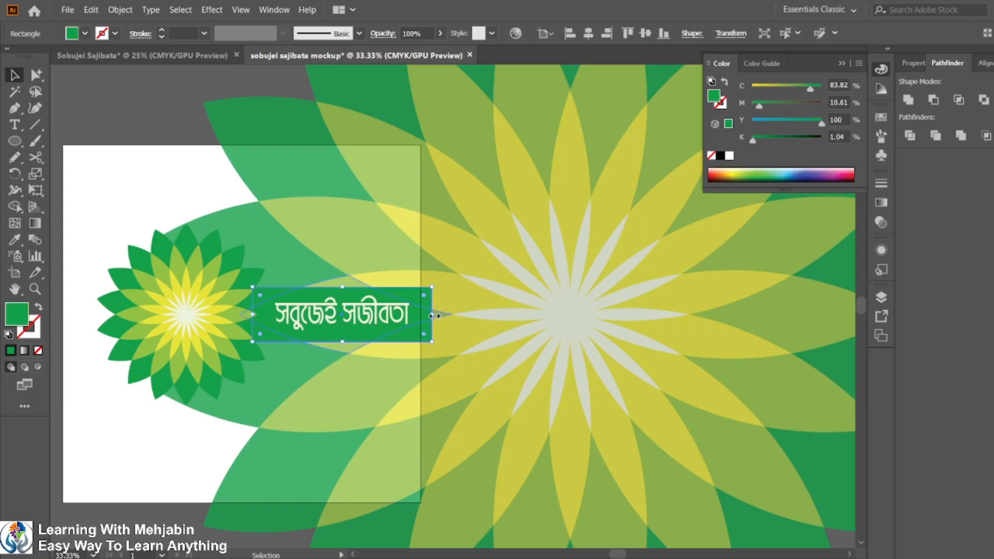
drag(431, 314, 418, 315)
drag(418, 316, 409, 314)
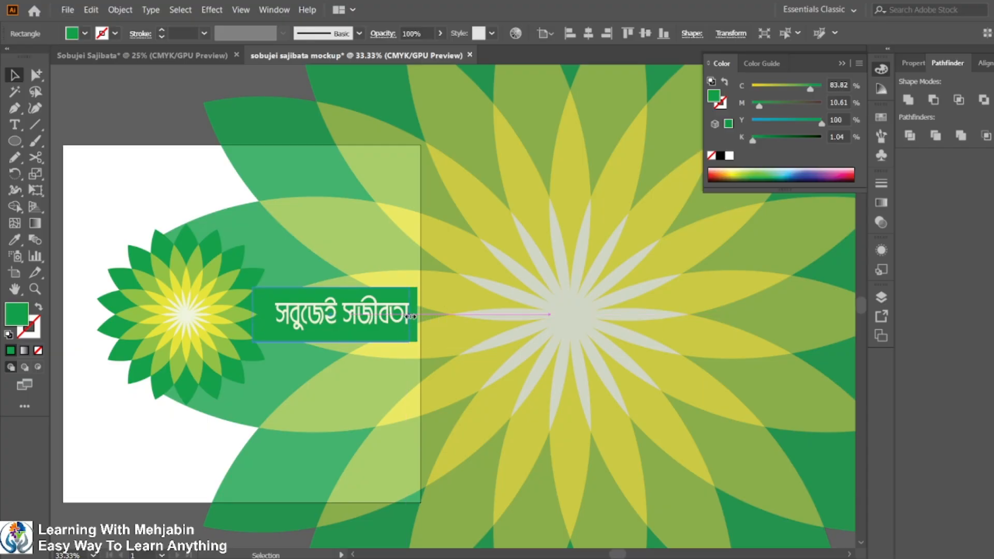
Scale the banner text down to about 72 pt and shift it left within the green rectangle.
click(331, 323)
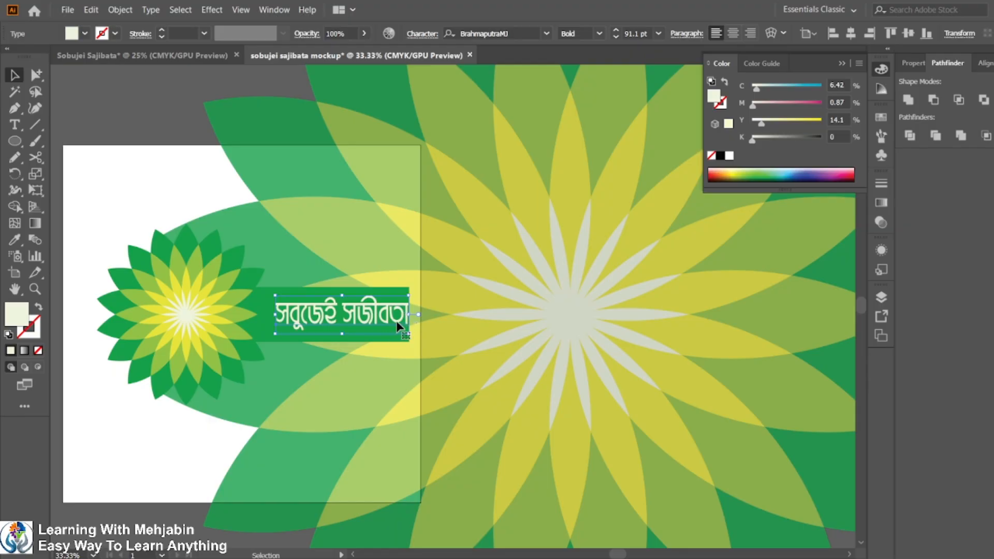
mouse_move(408, 314)
mouse_down()
mouse_move(348, 314)
mouse_move(396, 316)
mouse_up()
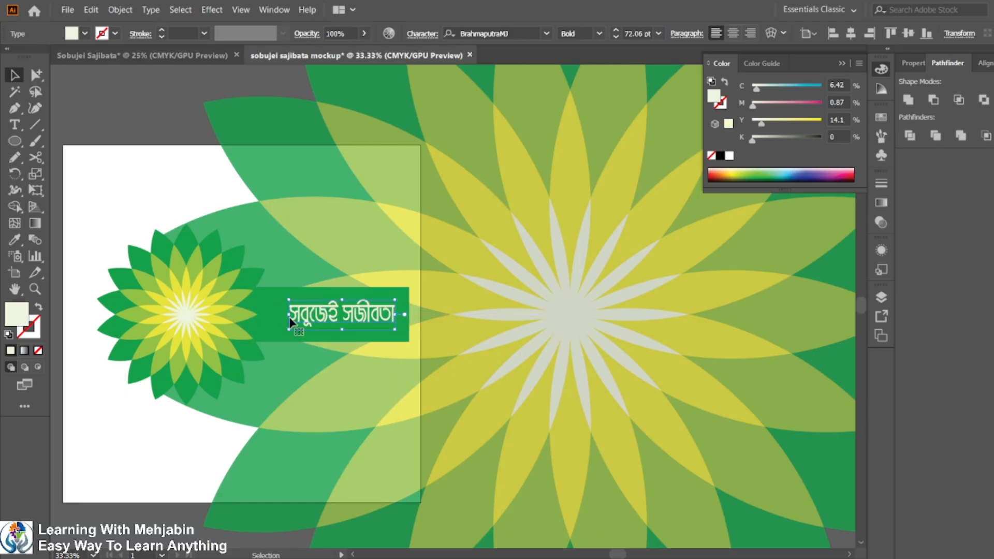
drag(297, 314, 277, 313)
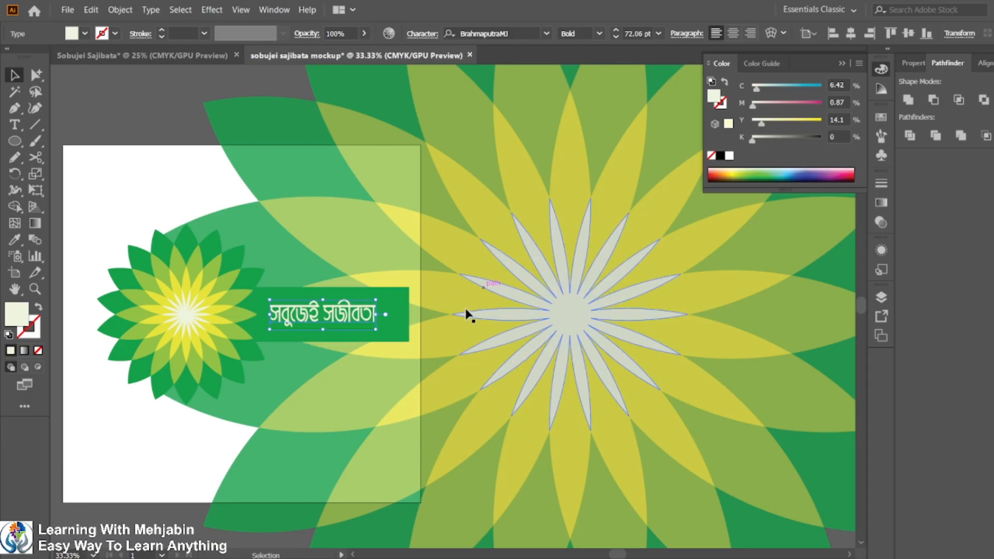
Draw a 1000 × 1000 px rectangle exactly covering the mock-up artboard.
click(165, 445)
scroll(180, 417, down, 1)
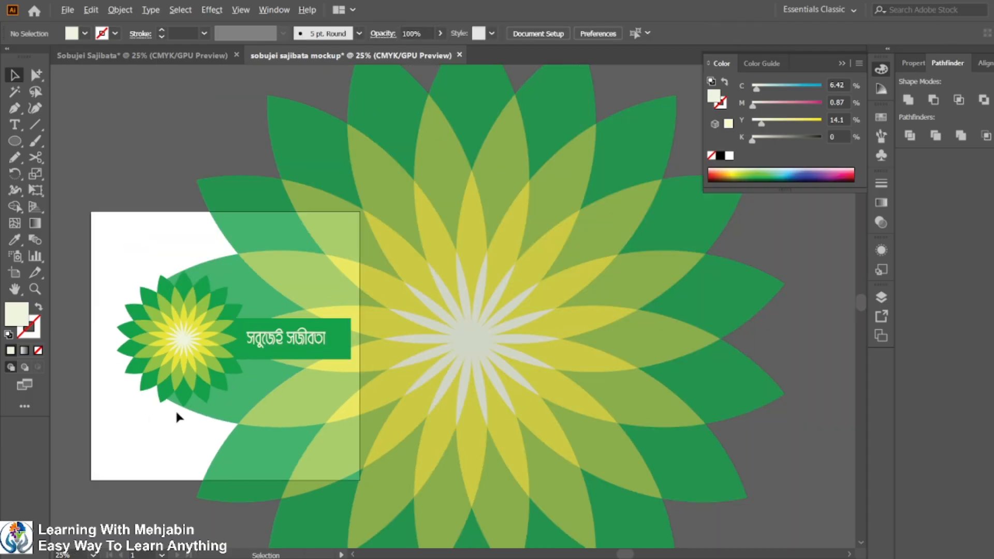
drag(428, 288, 536, 175)
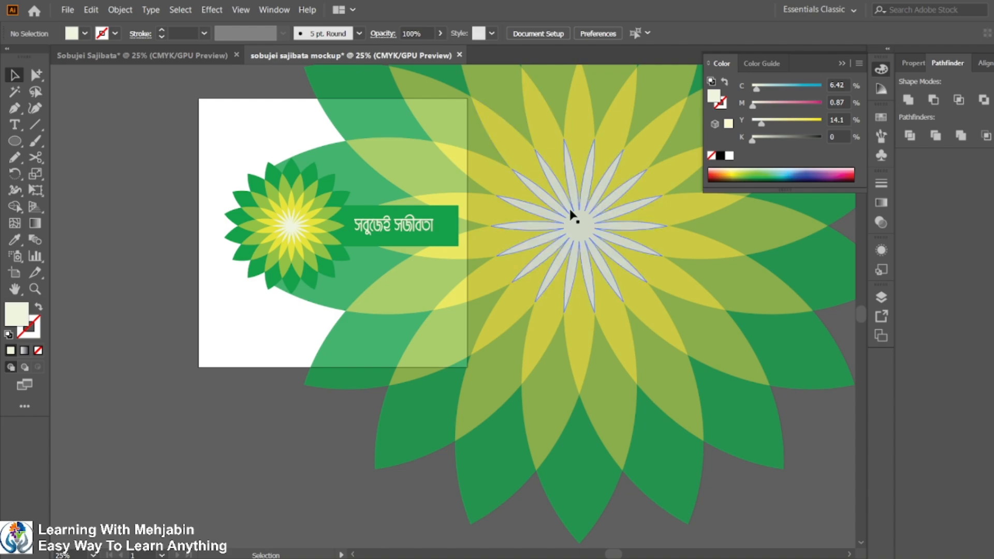
click(16, 141)
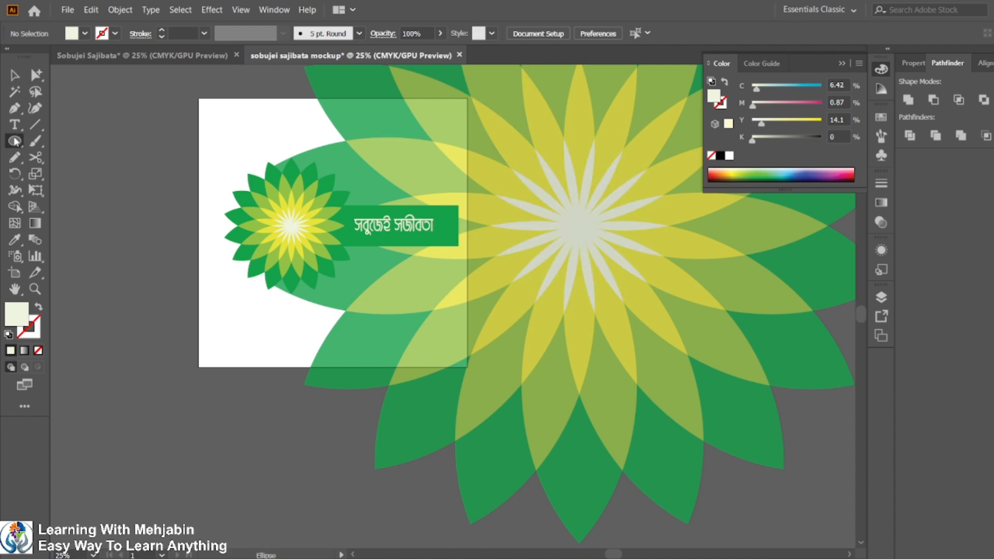
click(83, 140)
drag(197, 98, 467, 367)
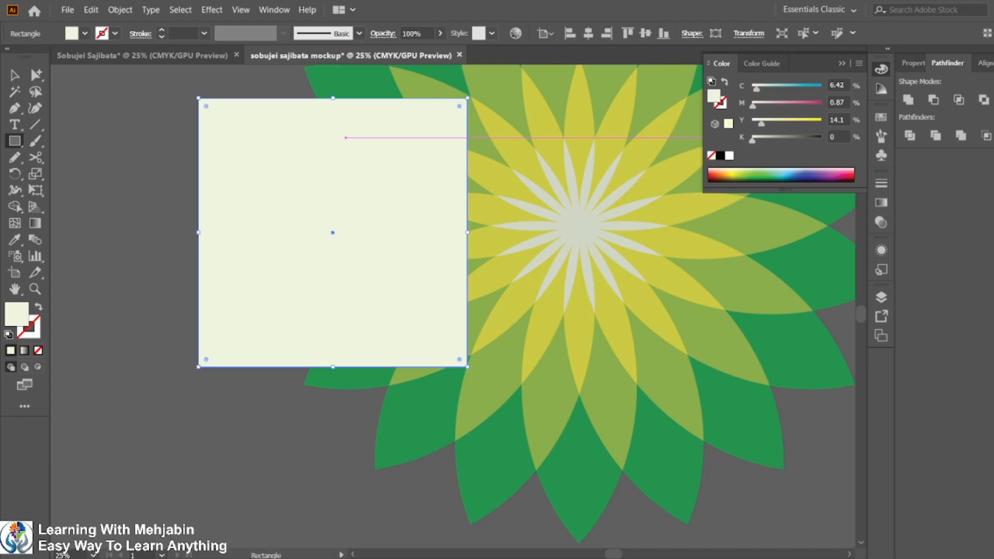
click(911, 63)
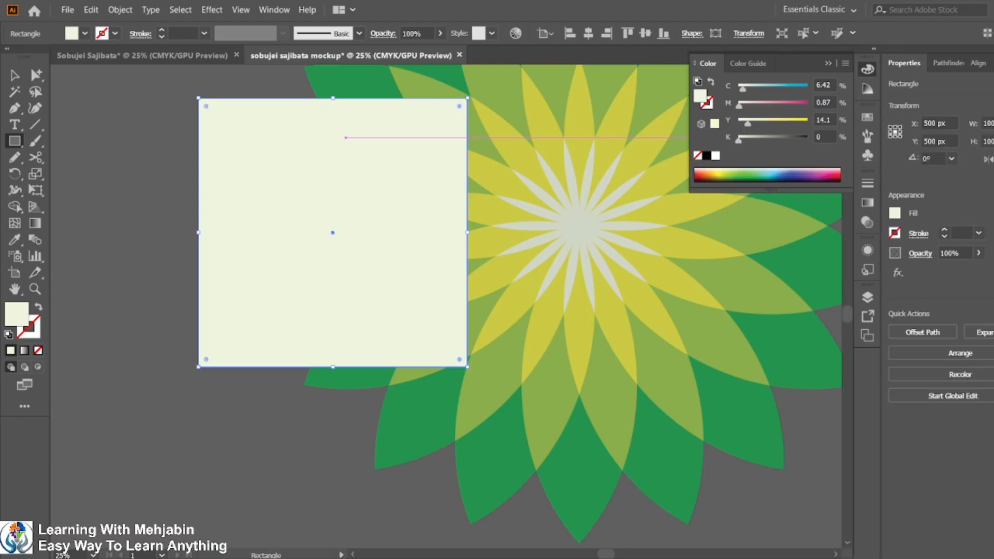
Select all the artwork and clip it to the artboard-sized rectangle with a clipping mask.
key(v)
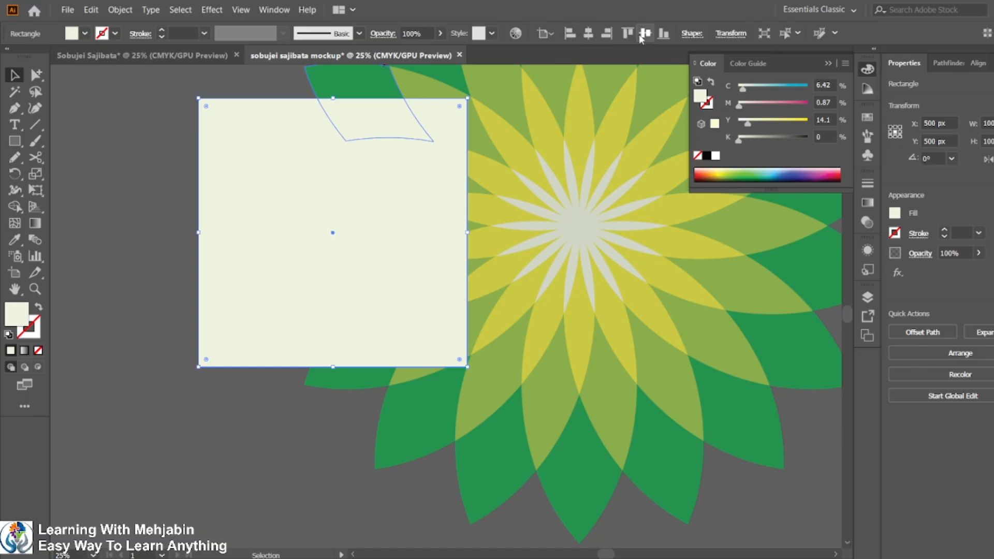
drag(169, 89, 539, 365)
key(ctrl+7)
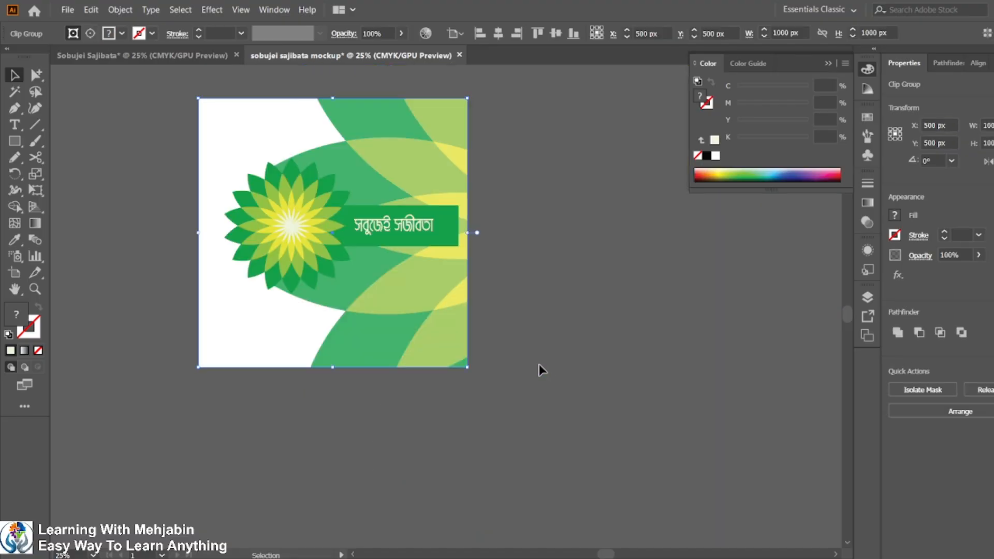
Switch to the task PDF to compare the mock-up with the sample output.
click(512, 294)
drag(216, 221, 350, 286)
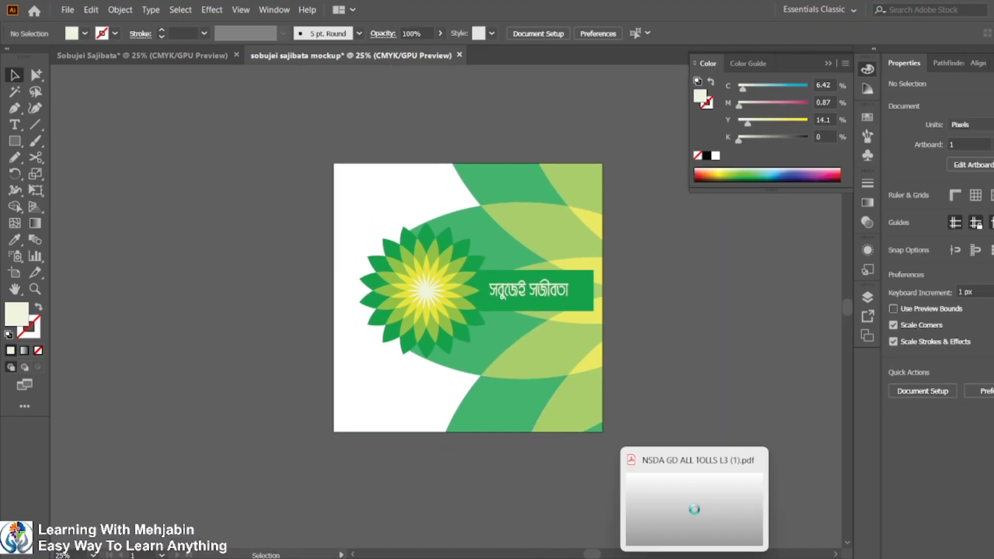
click(693, 556)
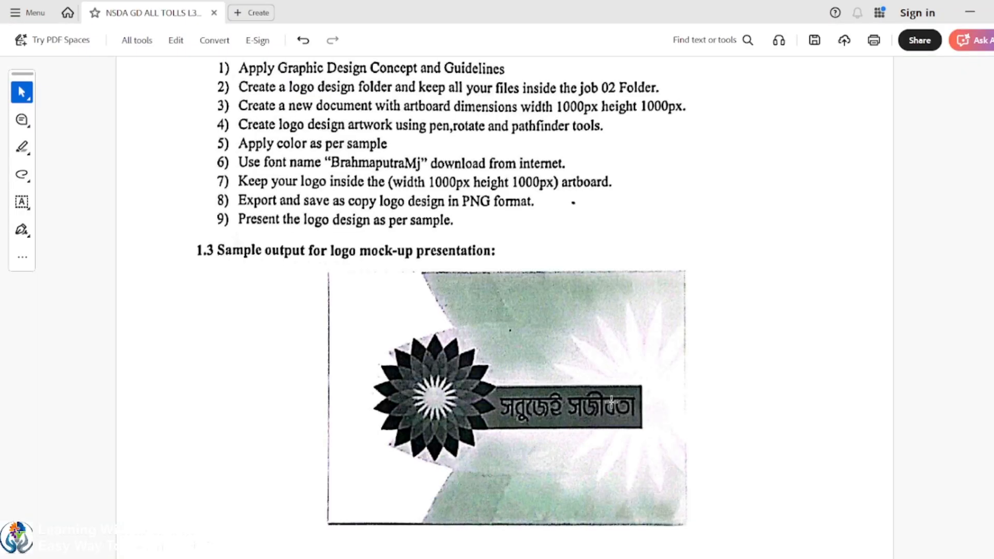